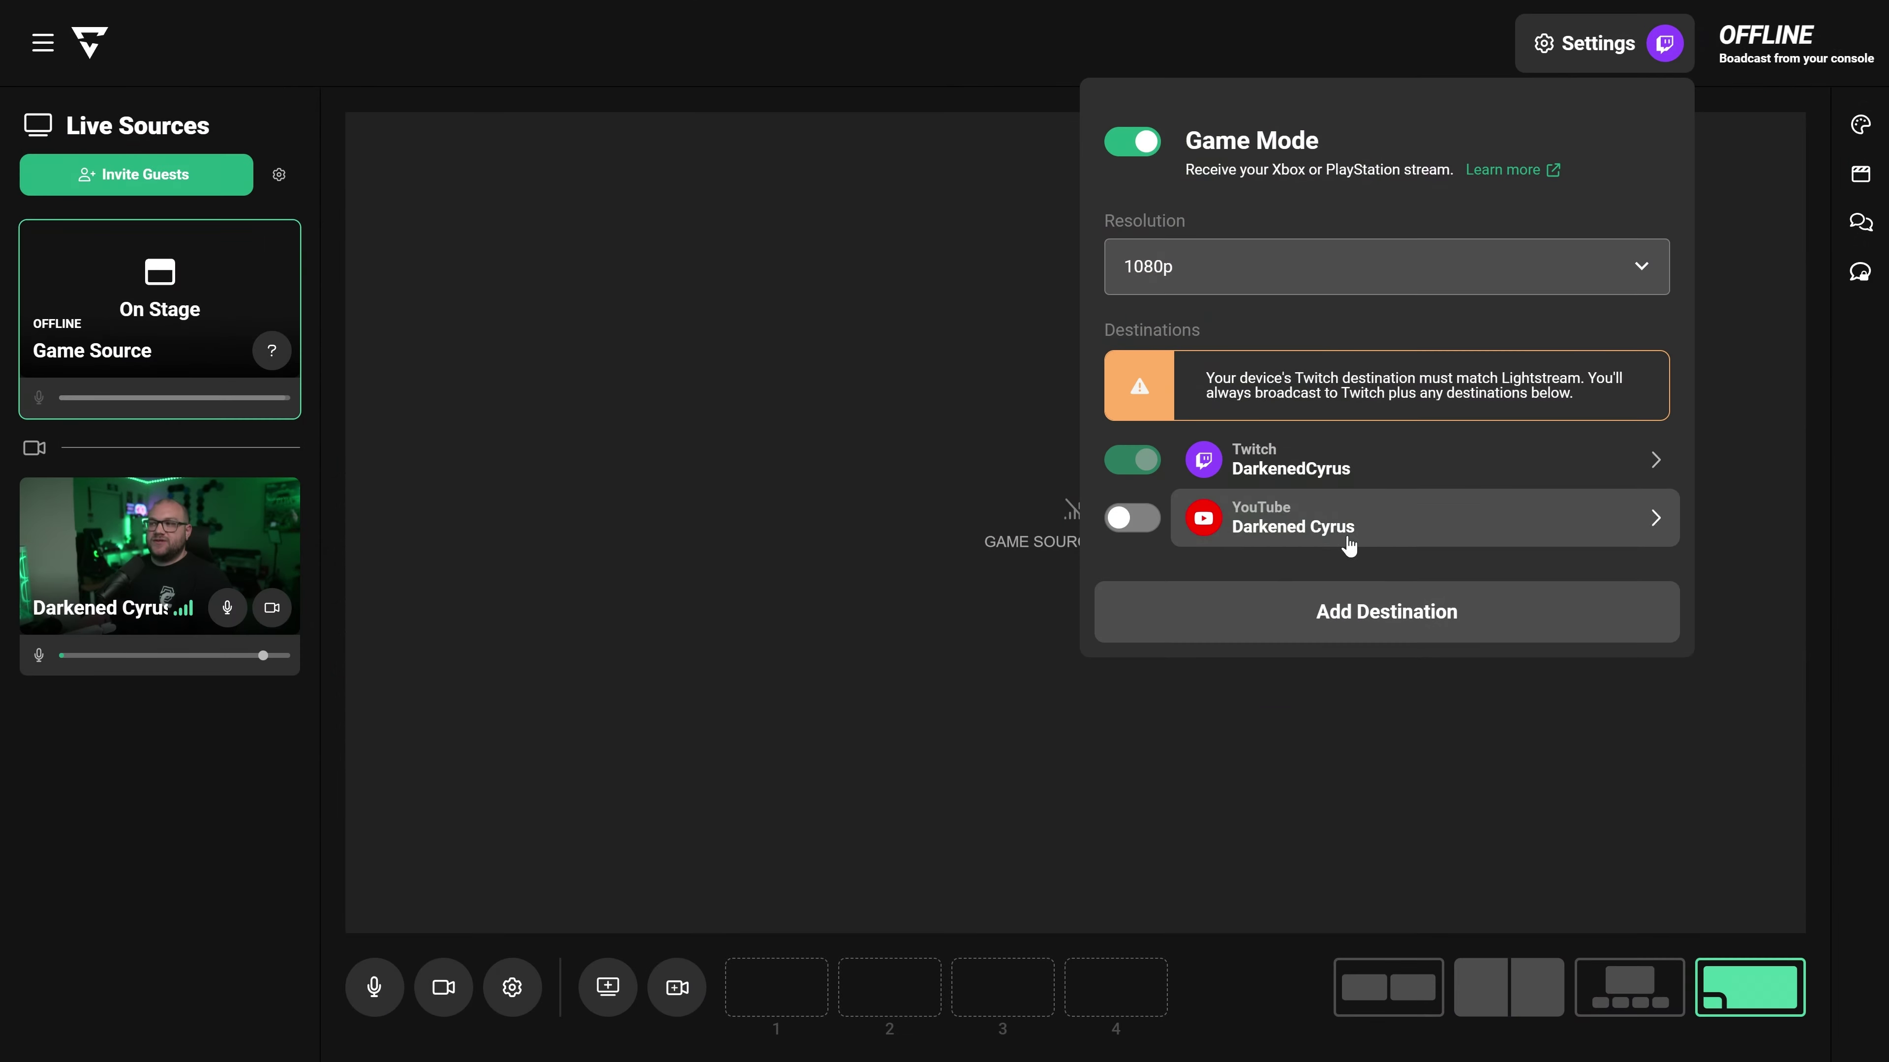
Switch the stage to layout 3 and drag the webcam into the large main slot
click(1368, 603)
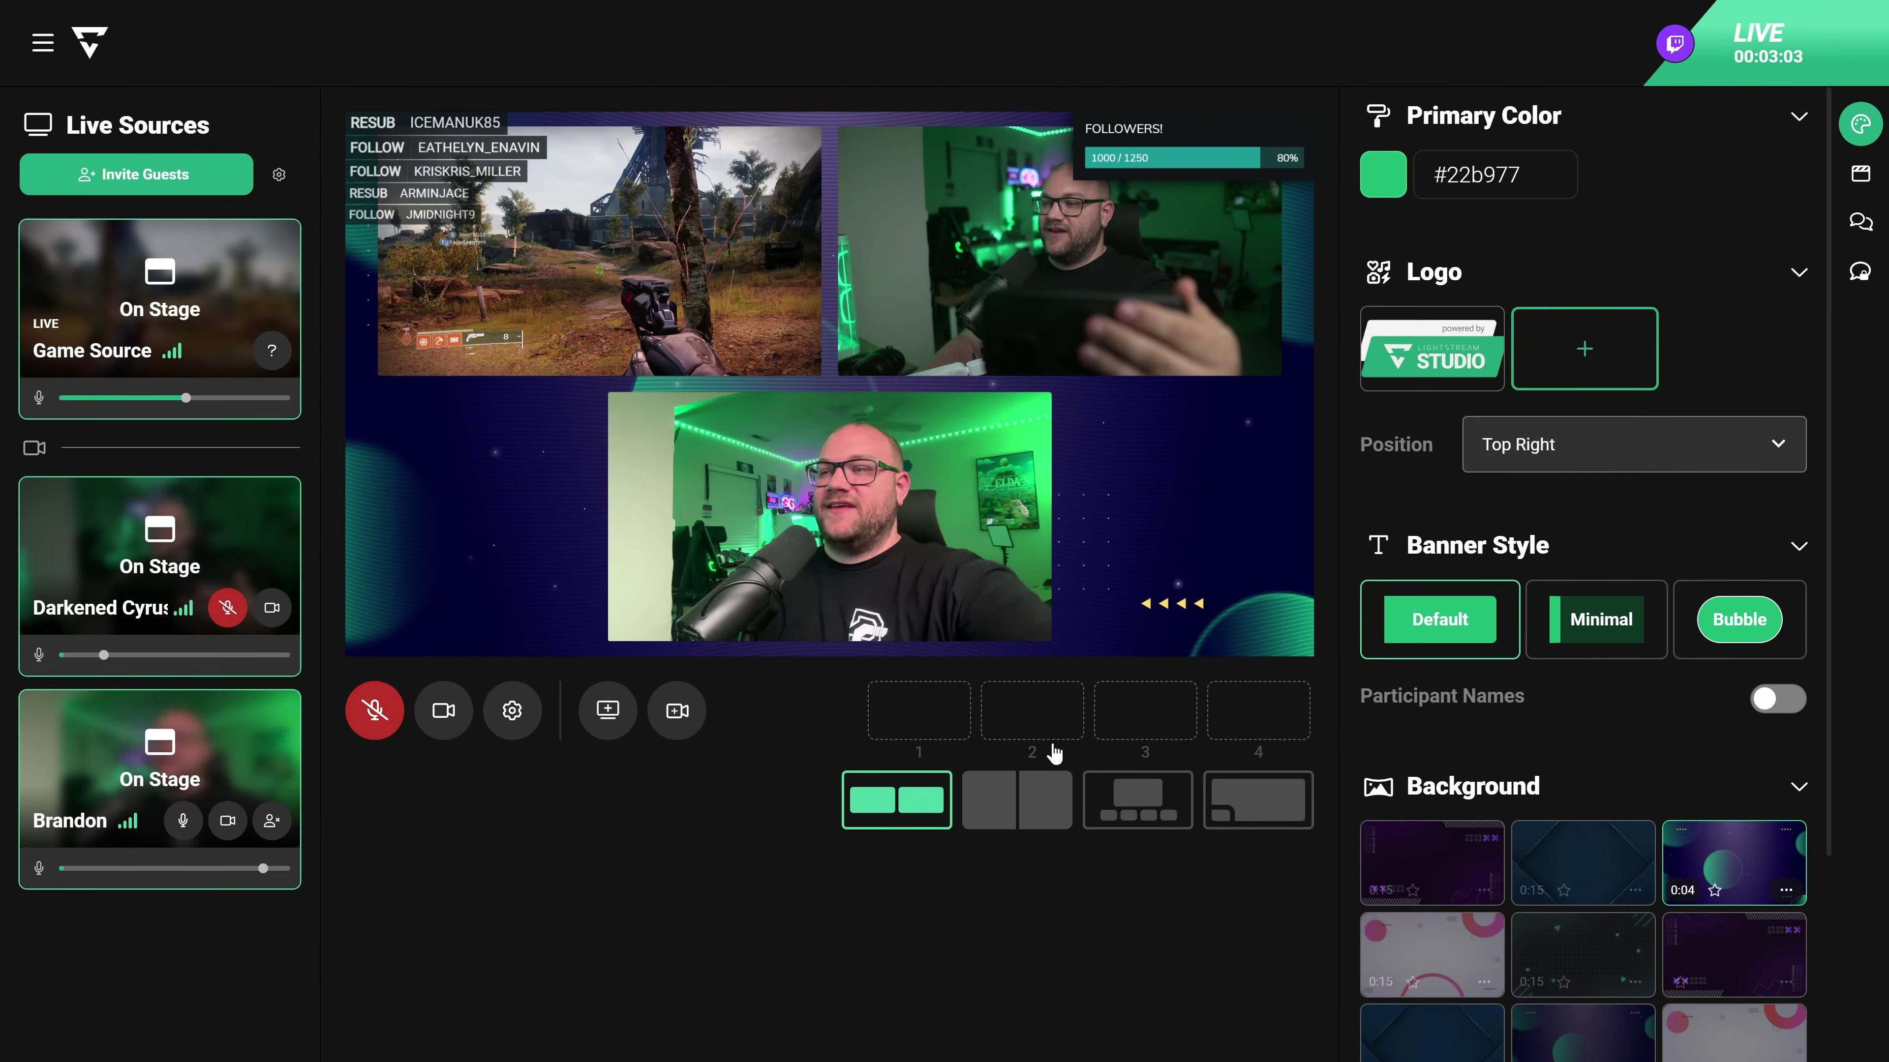
click(993, 817)
click(1138, 800)
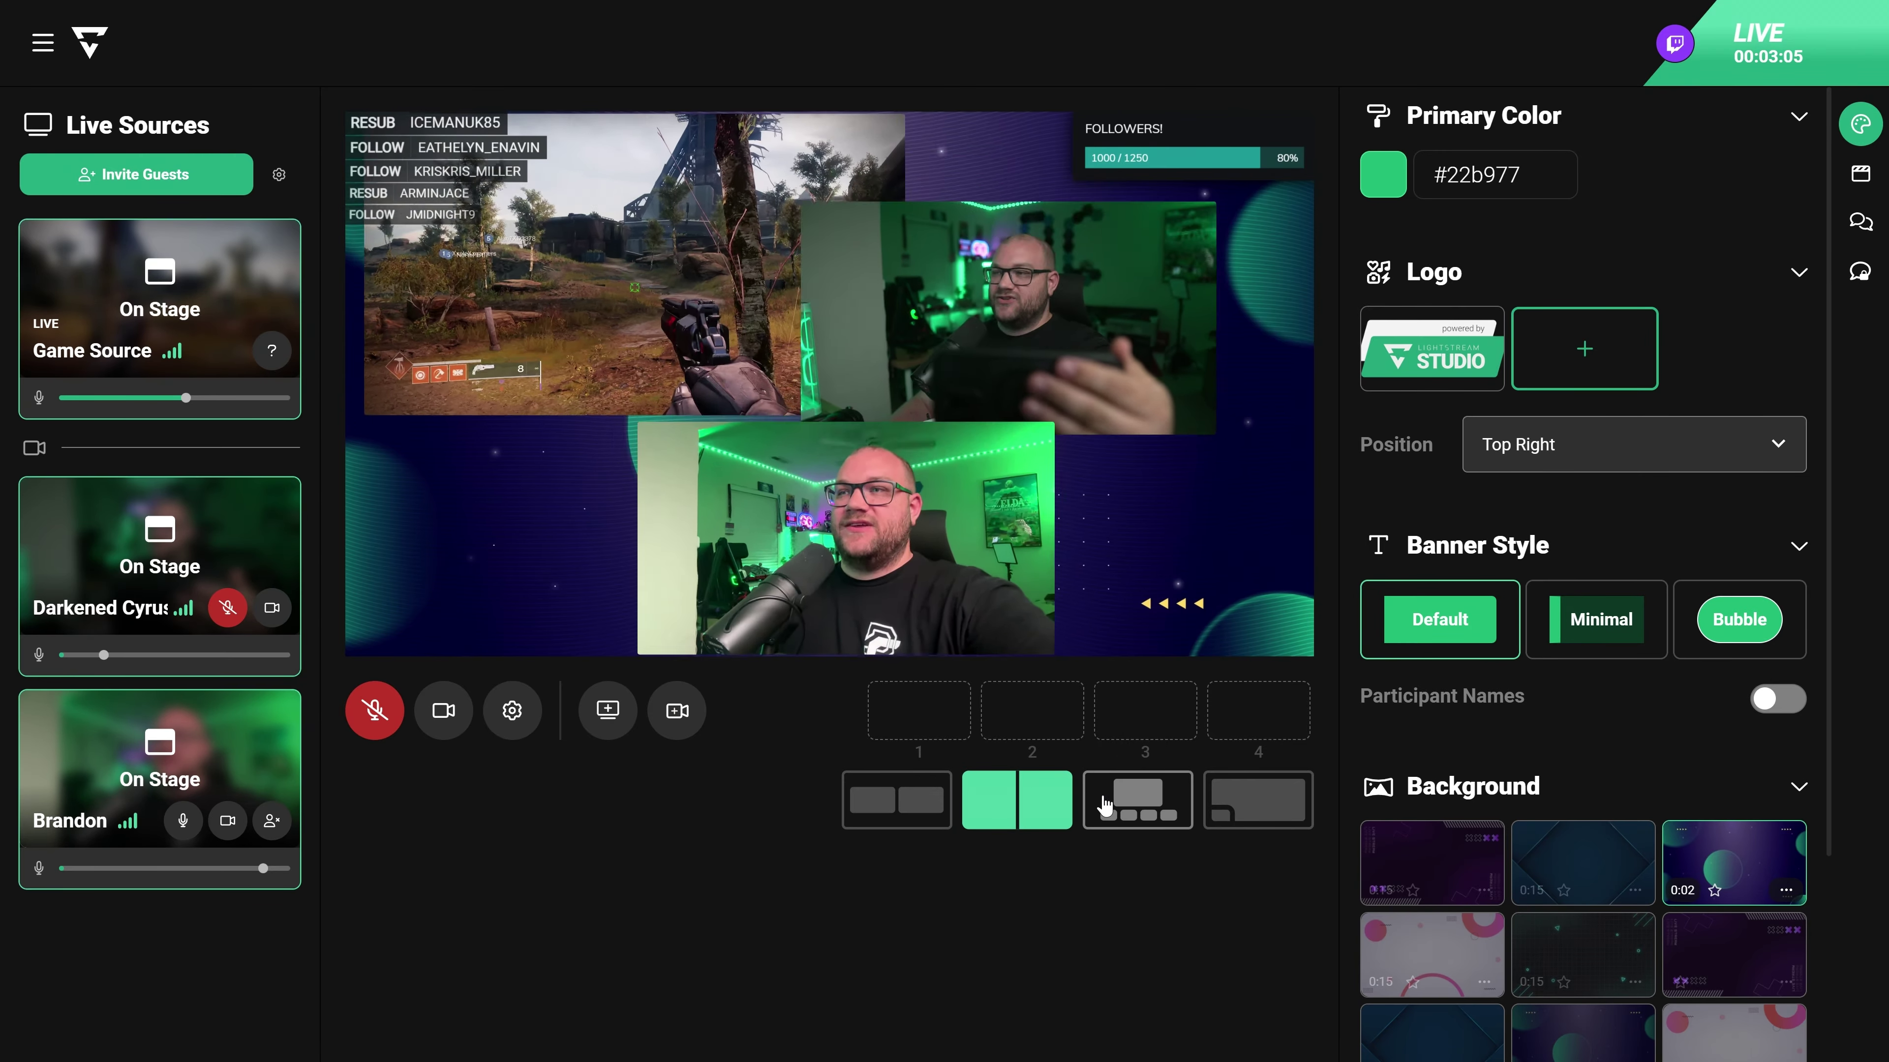
drag(805, 498, 803, 476)
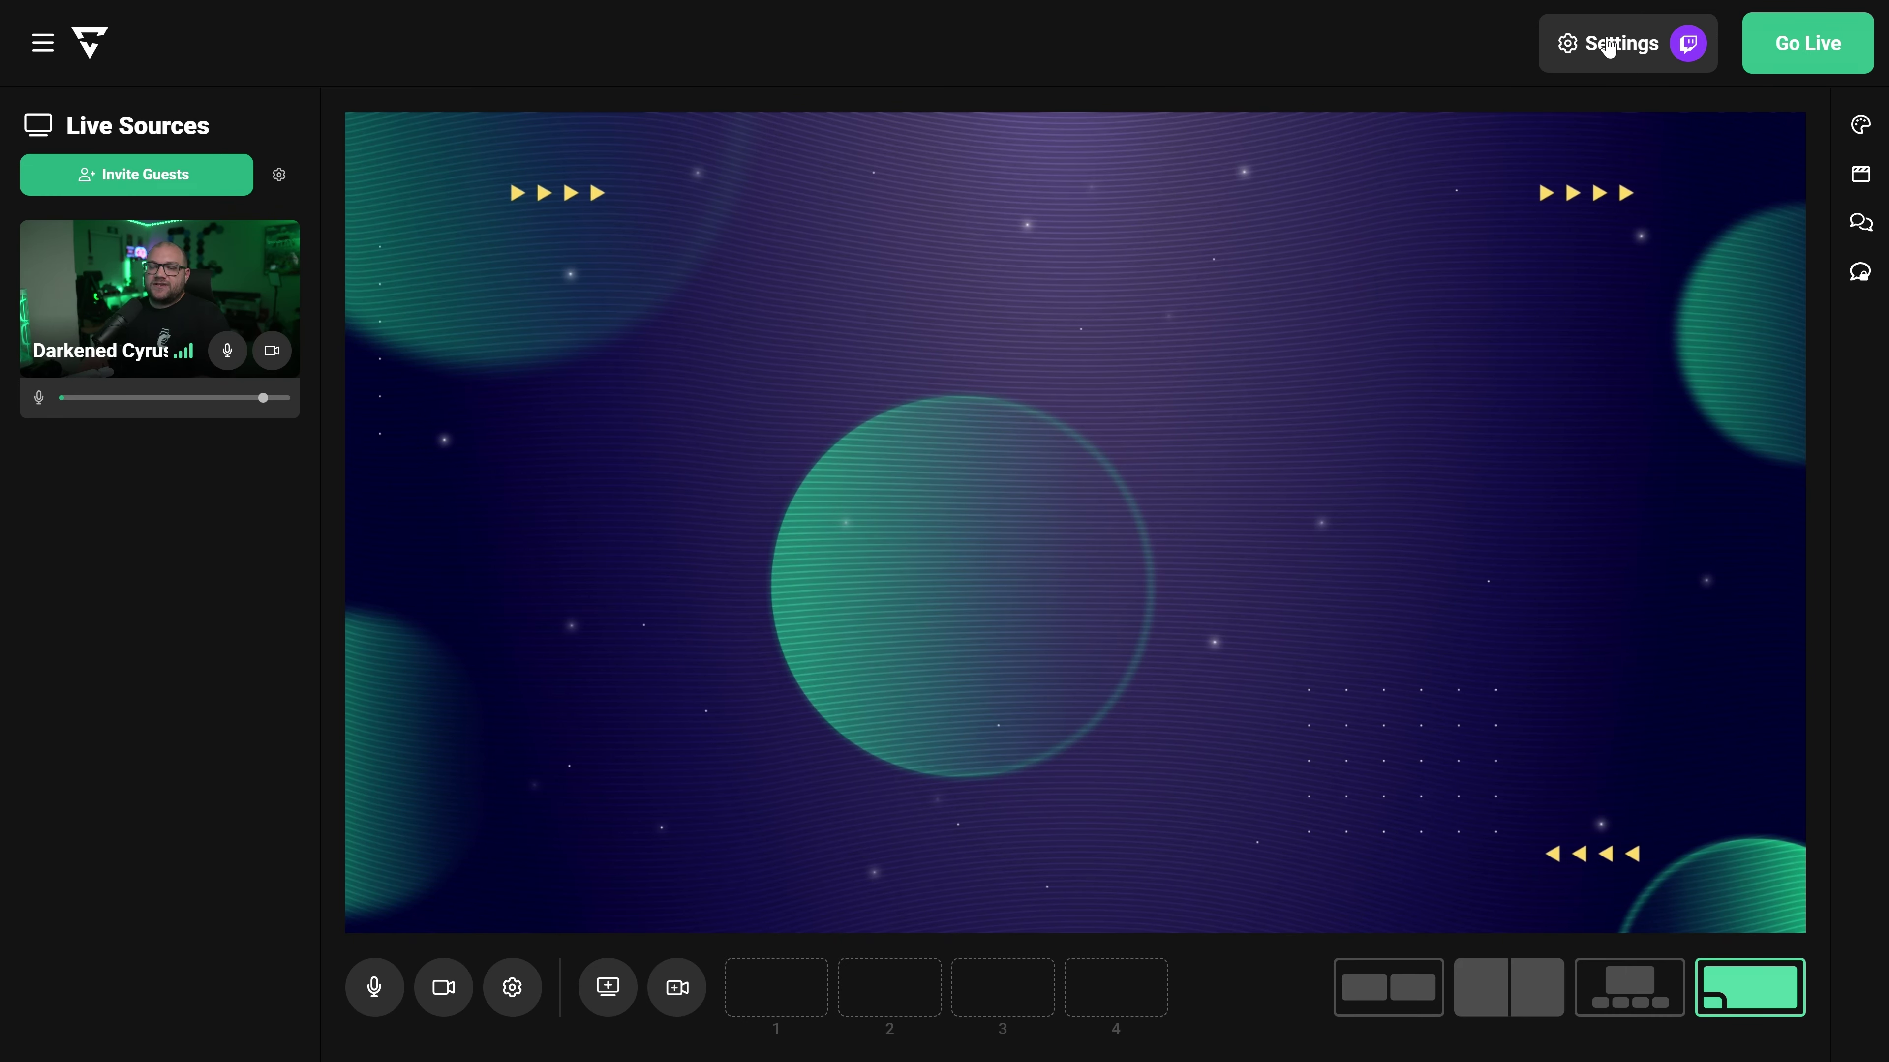
Enable Game Mode in the stream settings, then put the webcam card On Stage
click(1608, 47)
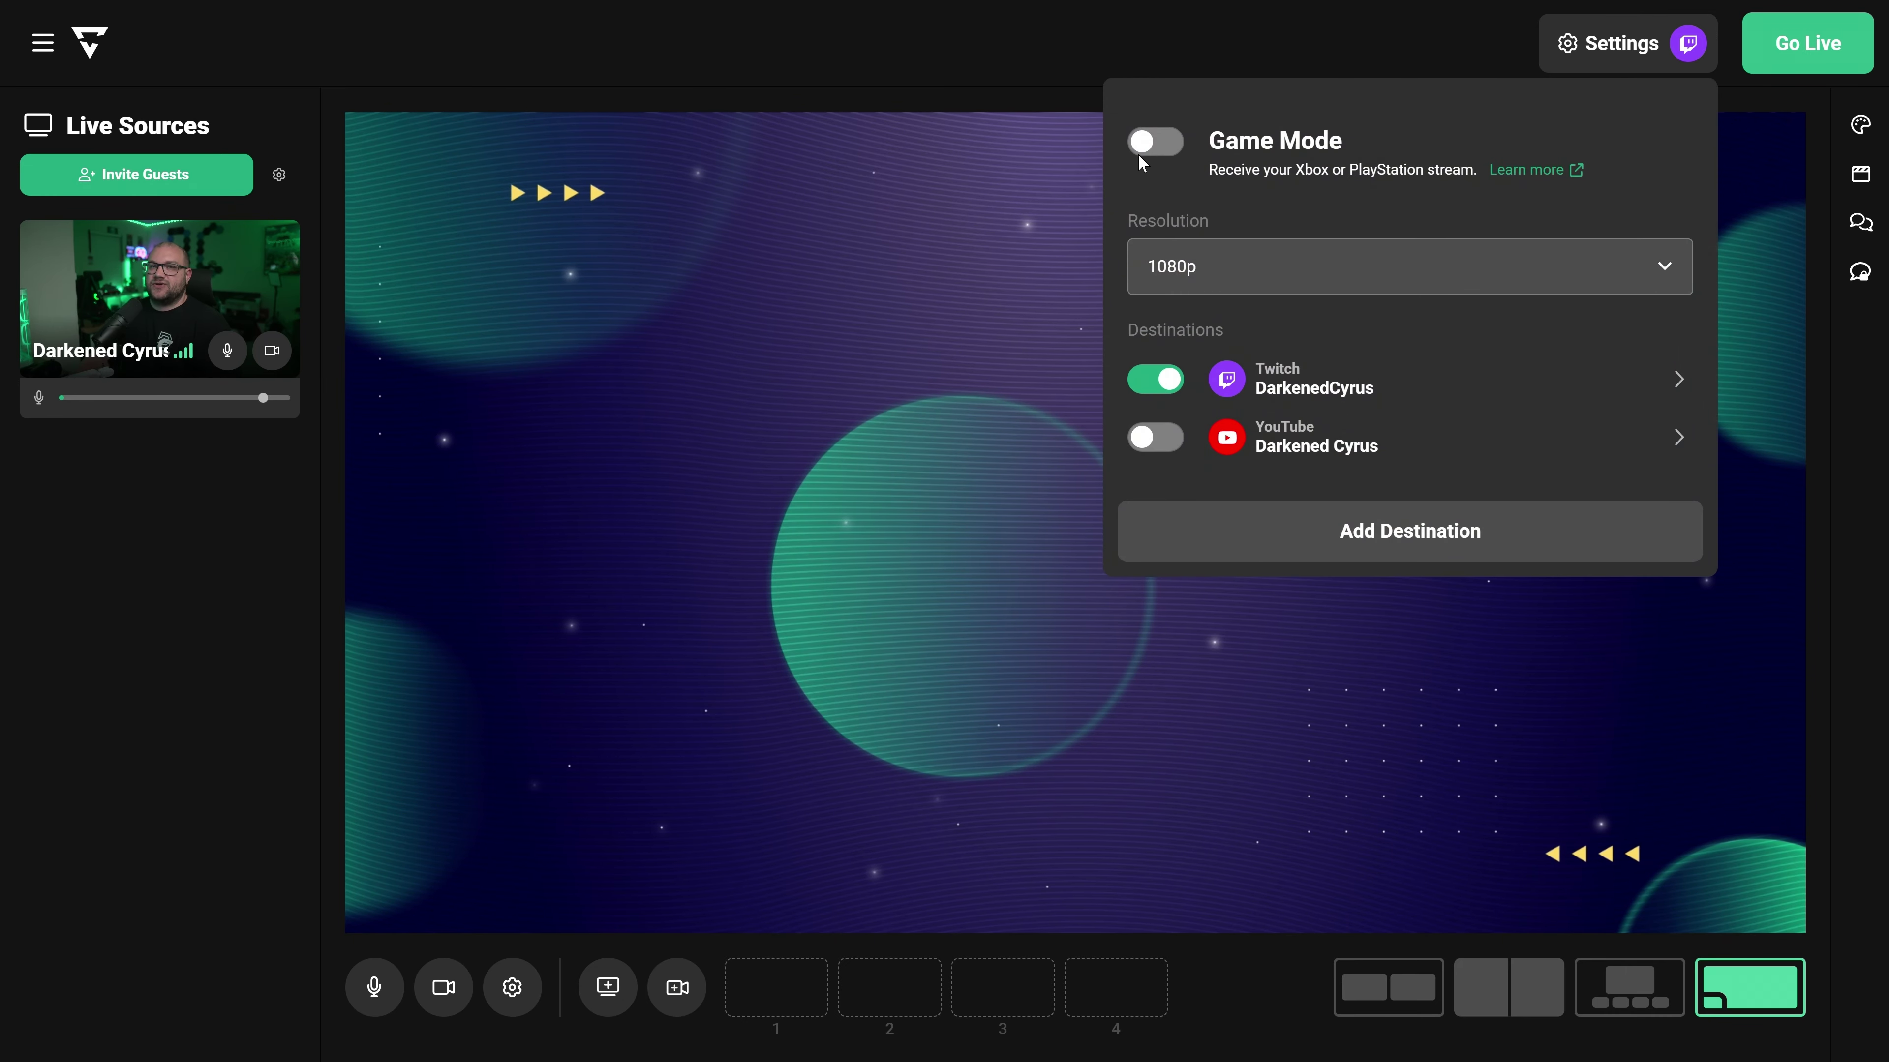
click(1148, 143)
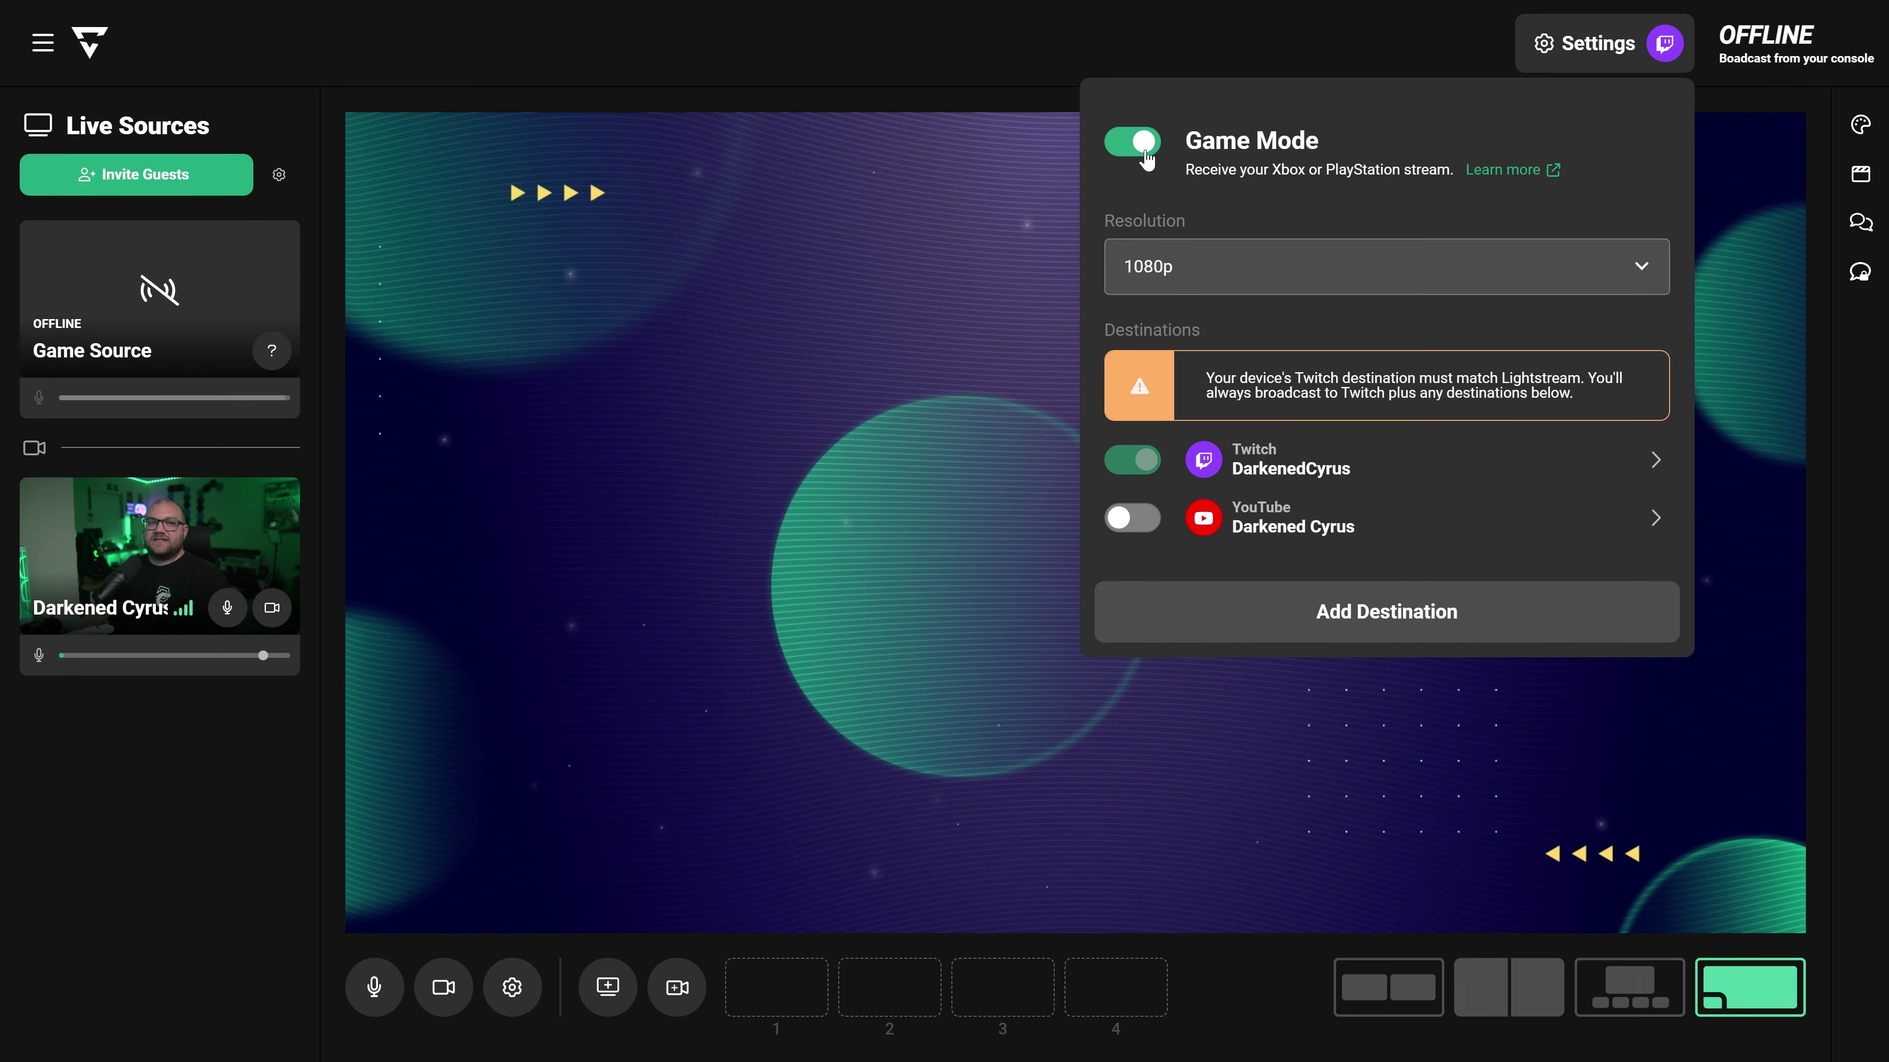
click(523, 604)
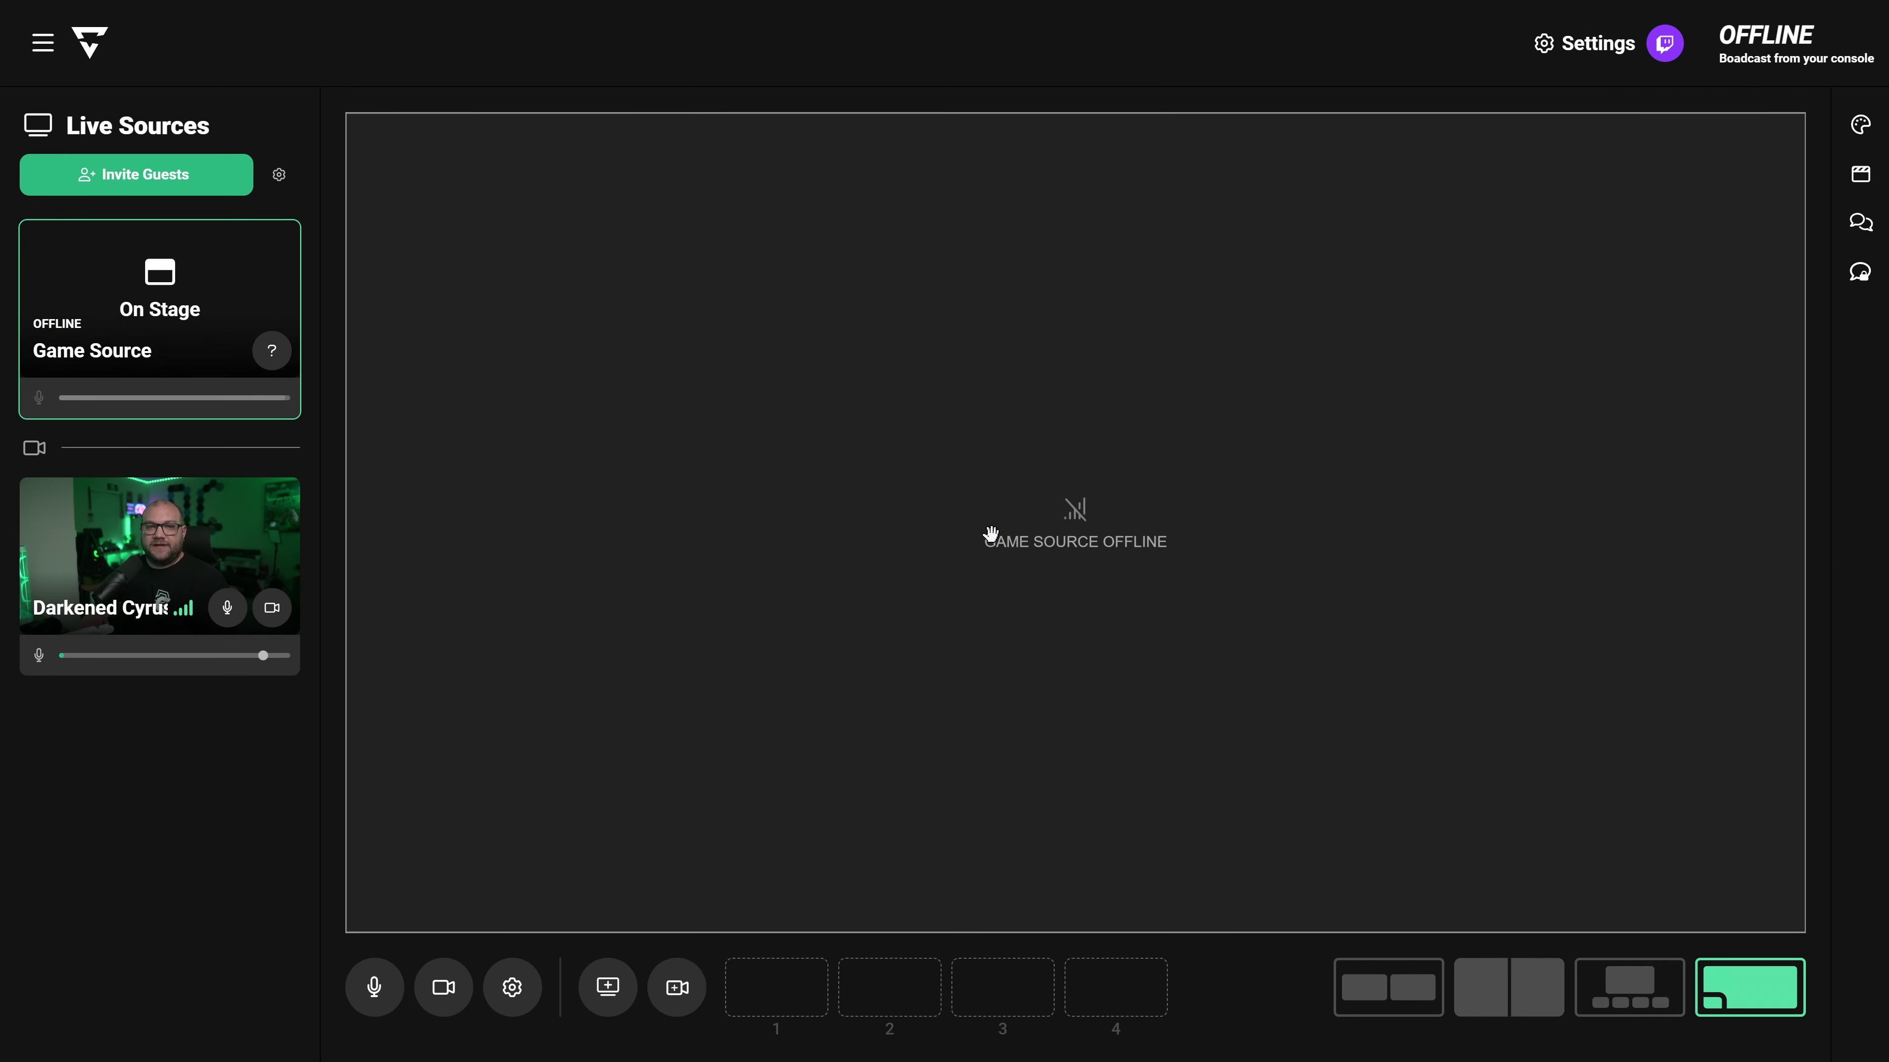
click(188, 524)
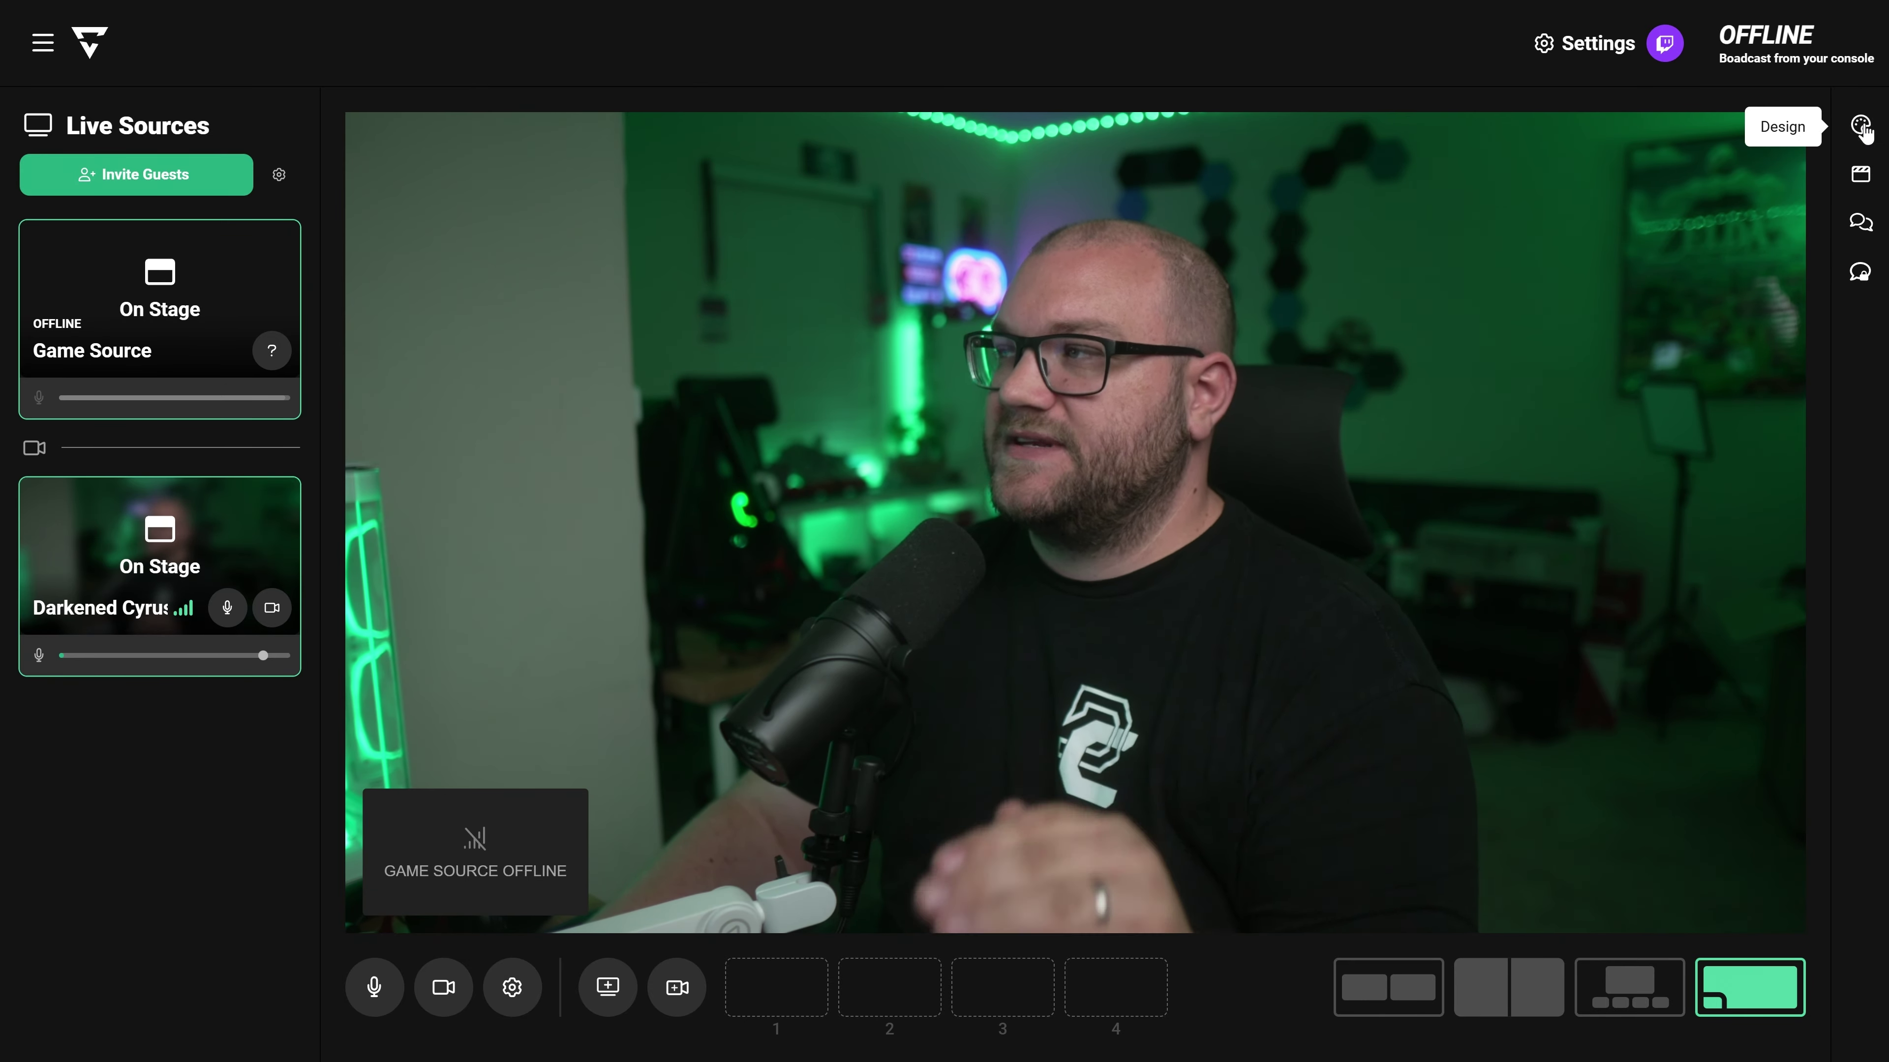
In Design, take Game Source off stage and turn on Participant Names
click(1848, 134)
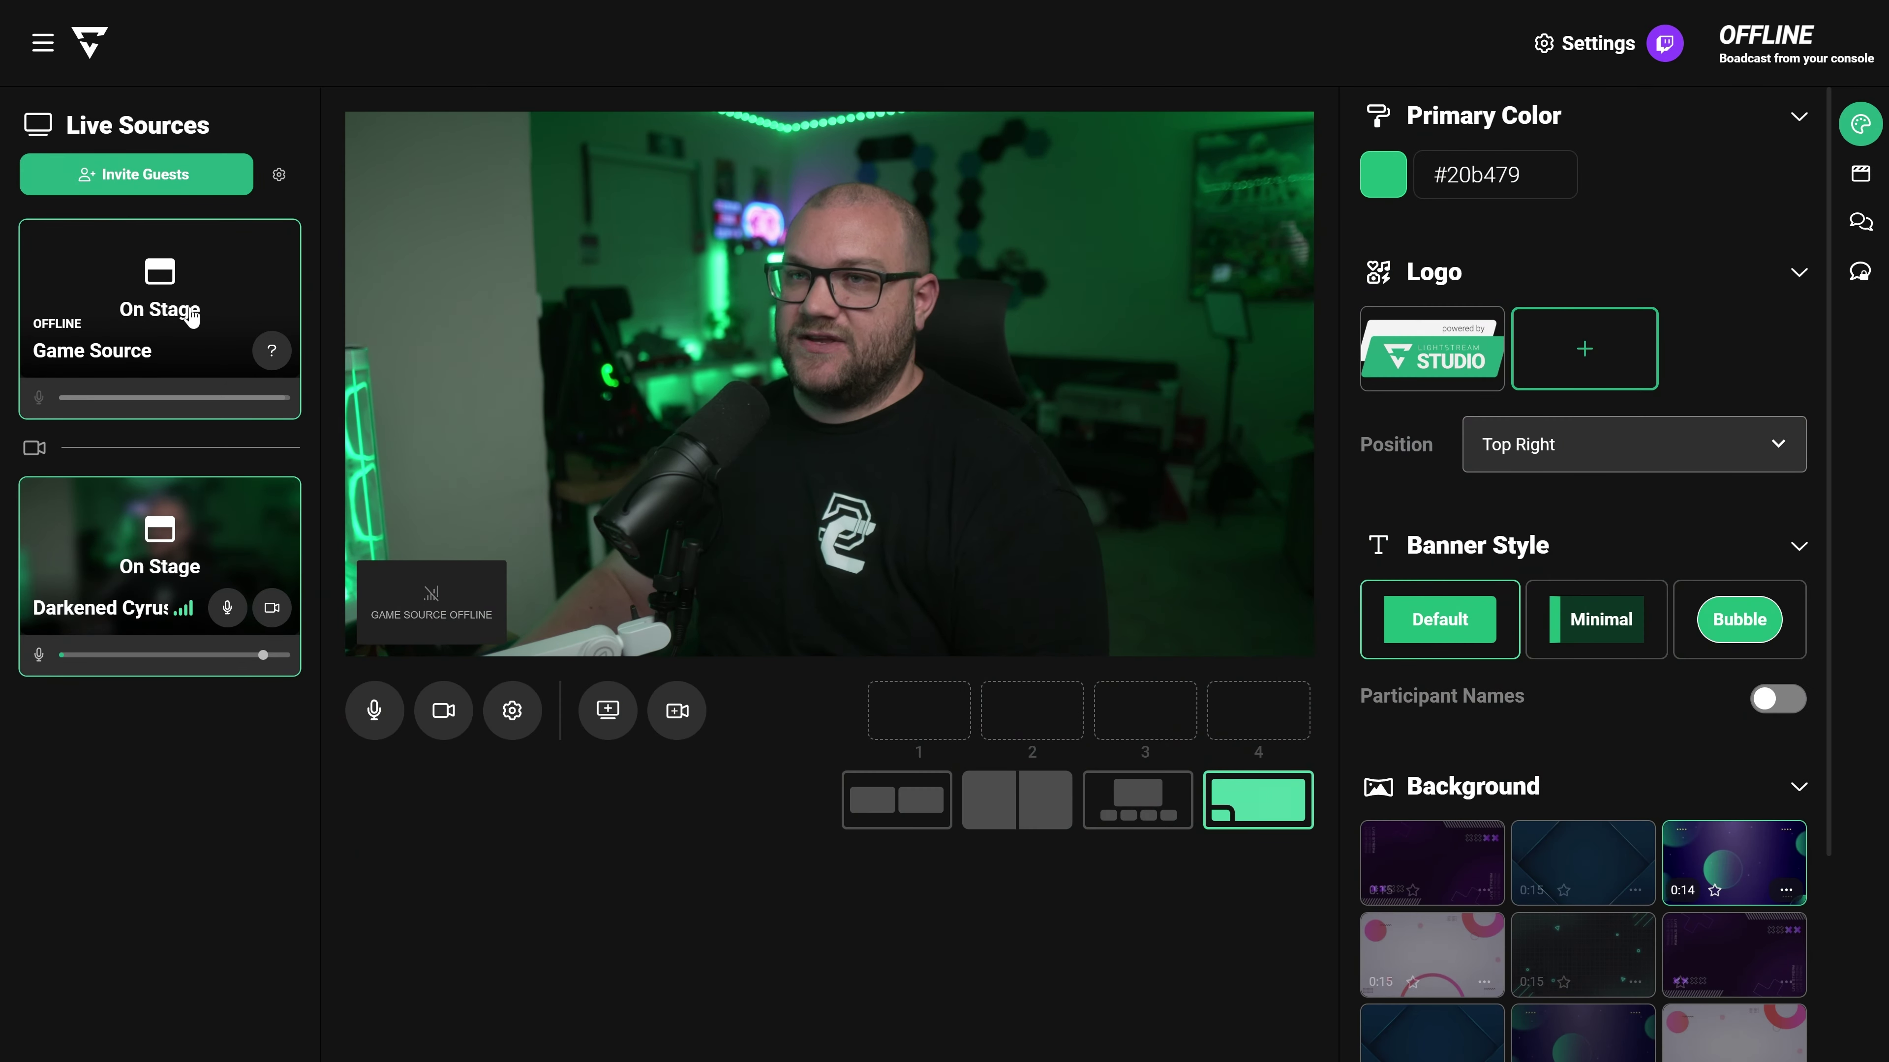
click(160, 304)
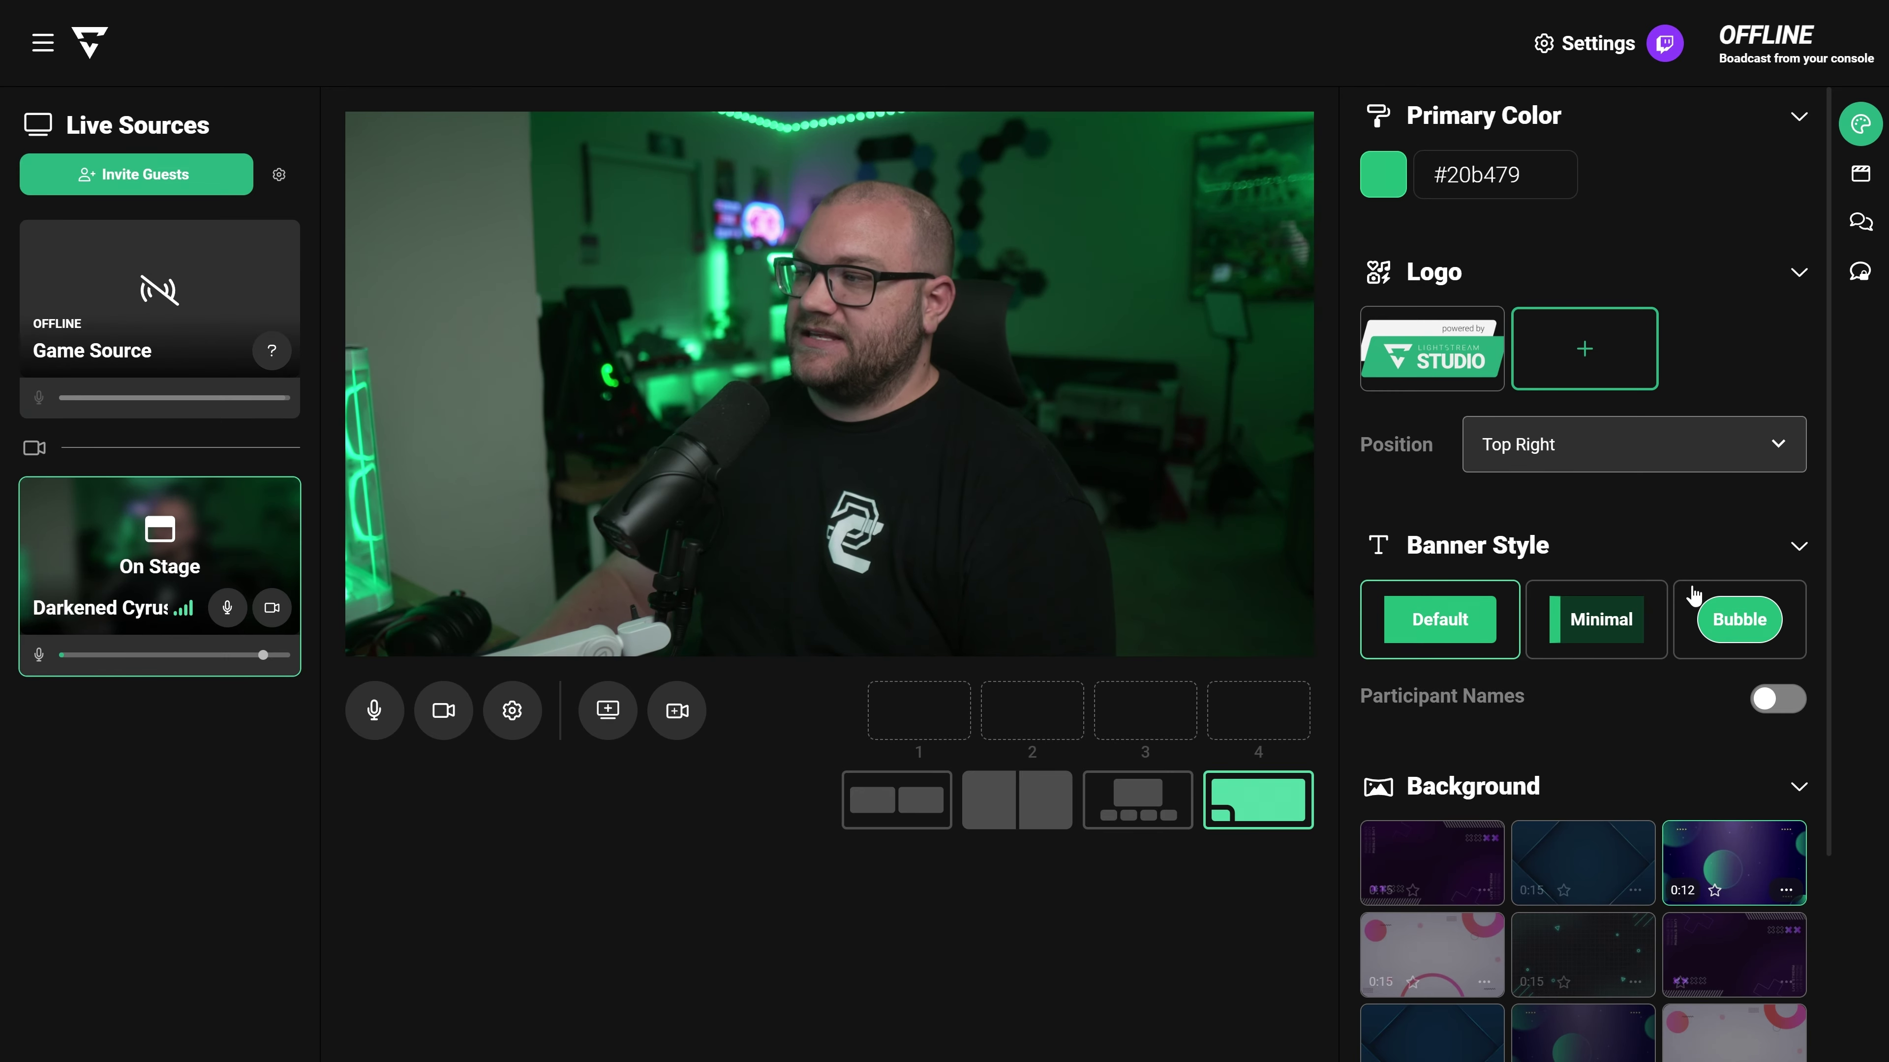
click(1769, 711)
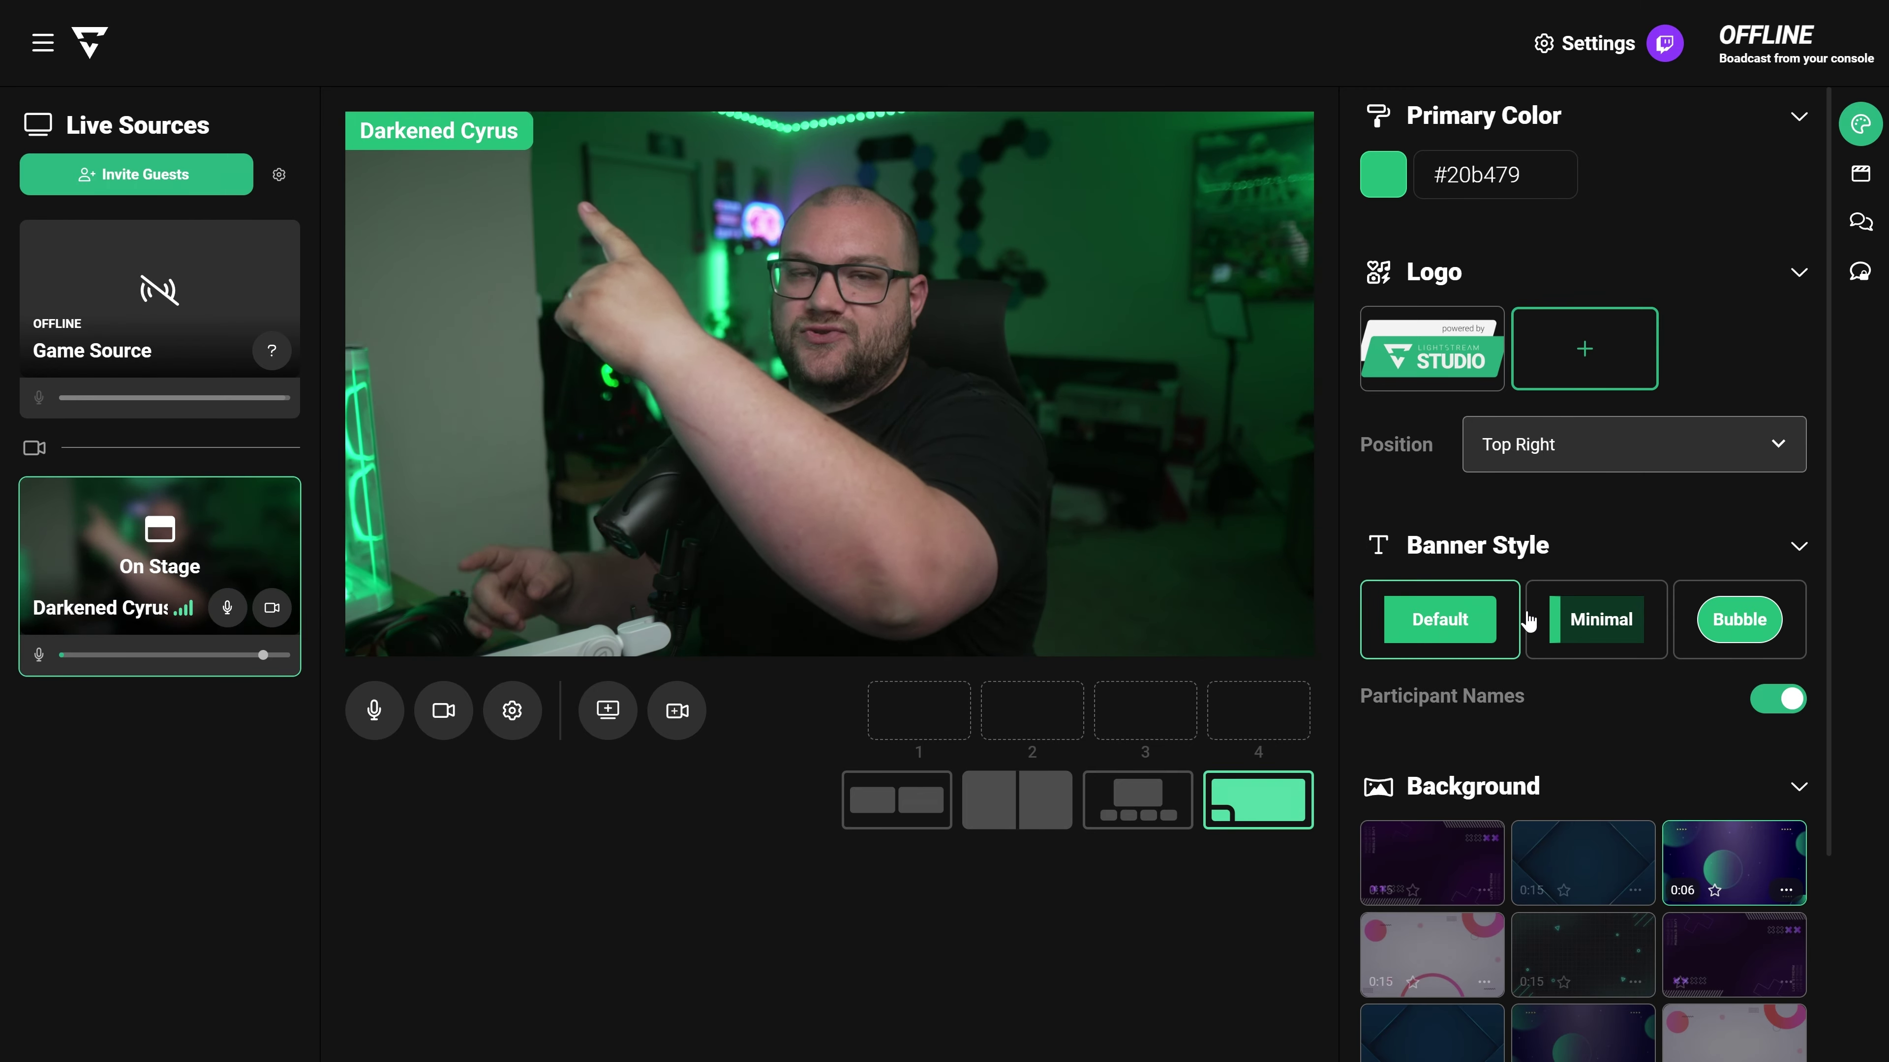
Set the Primary Color to the green #37B420
click(1396, 197)
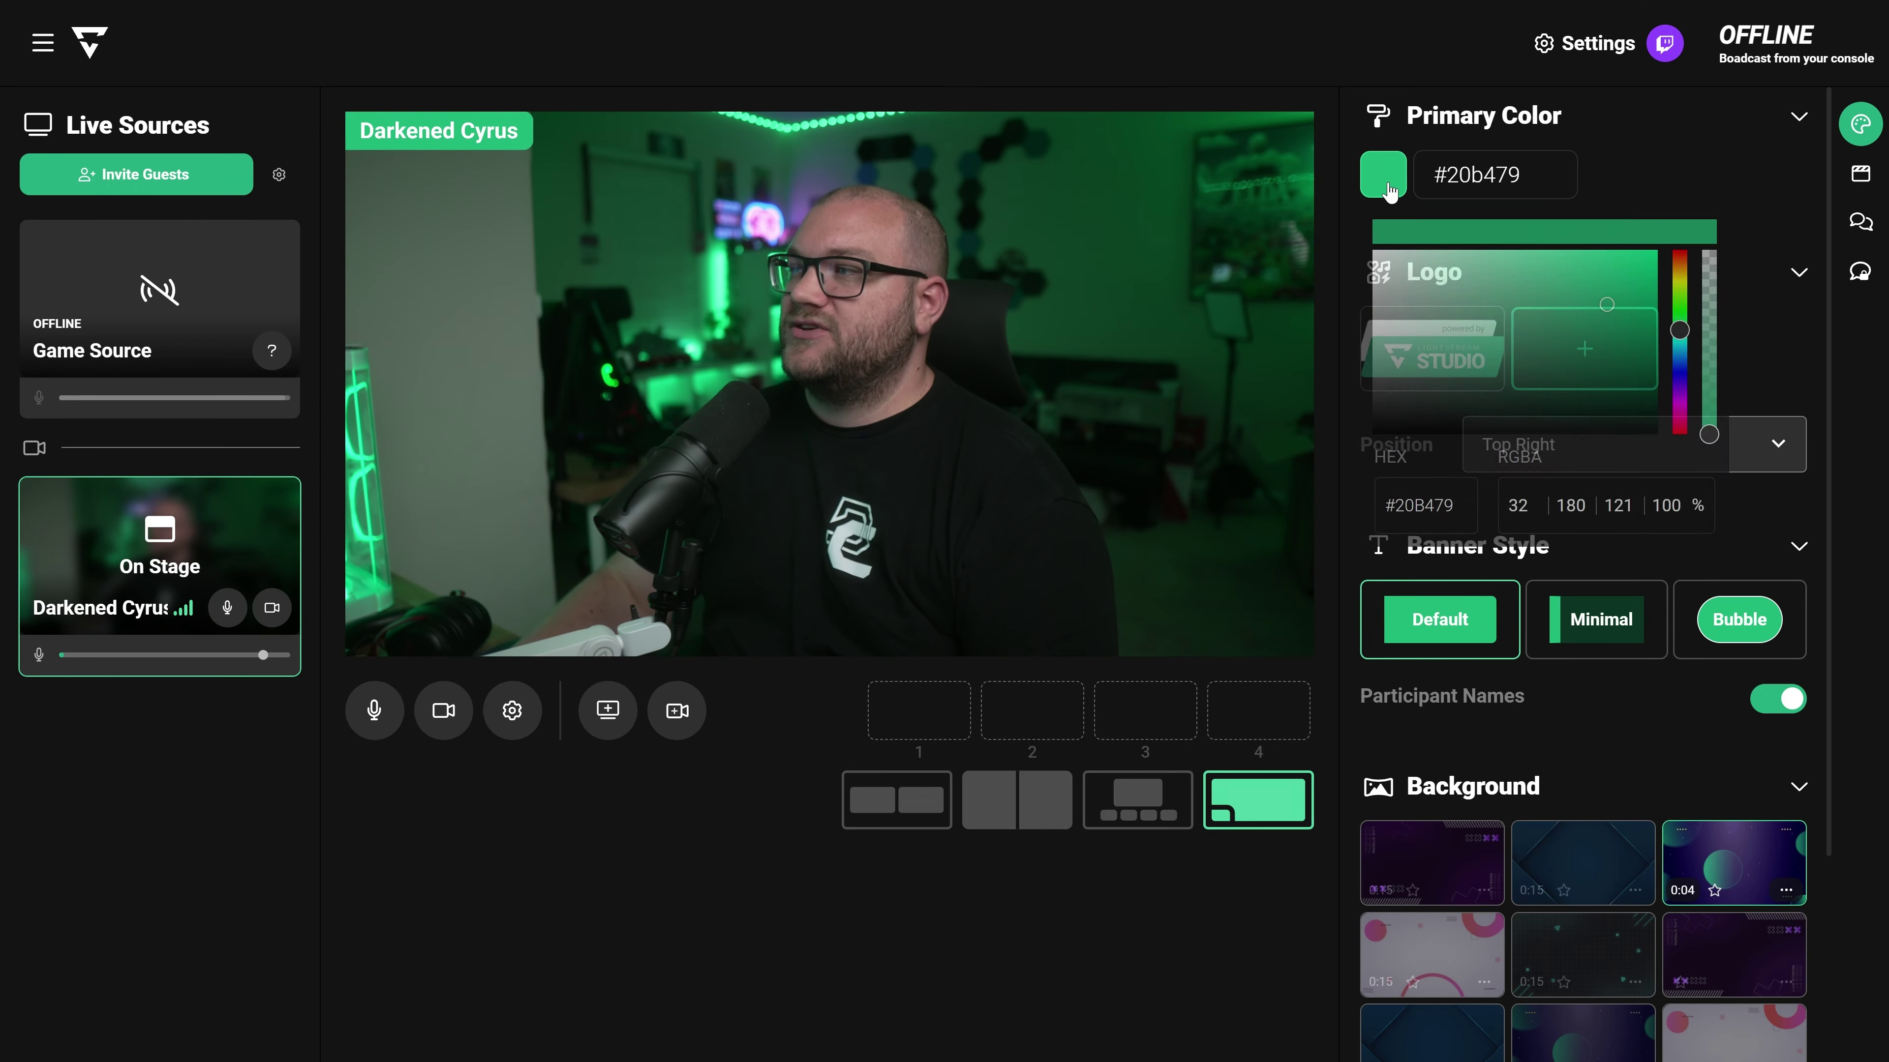
drag(1677, 355, 1682, 305)
click(1751, 383)
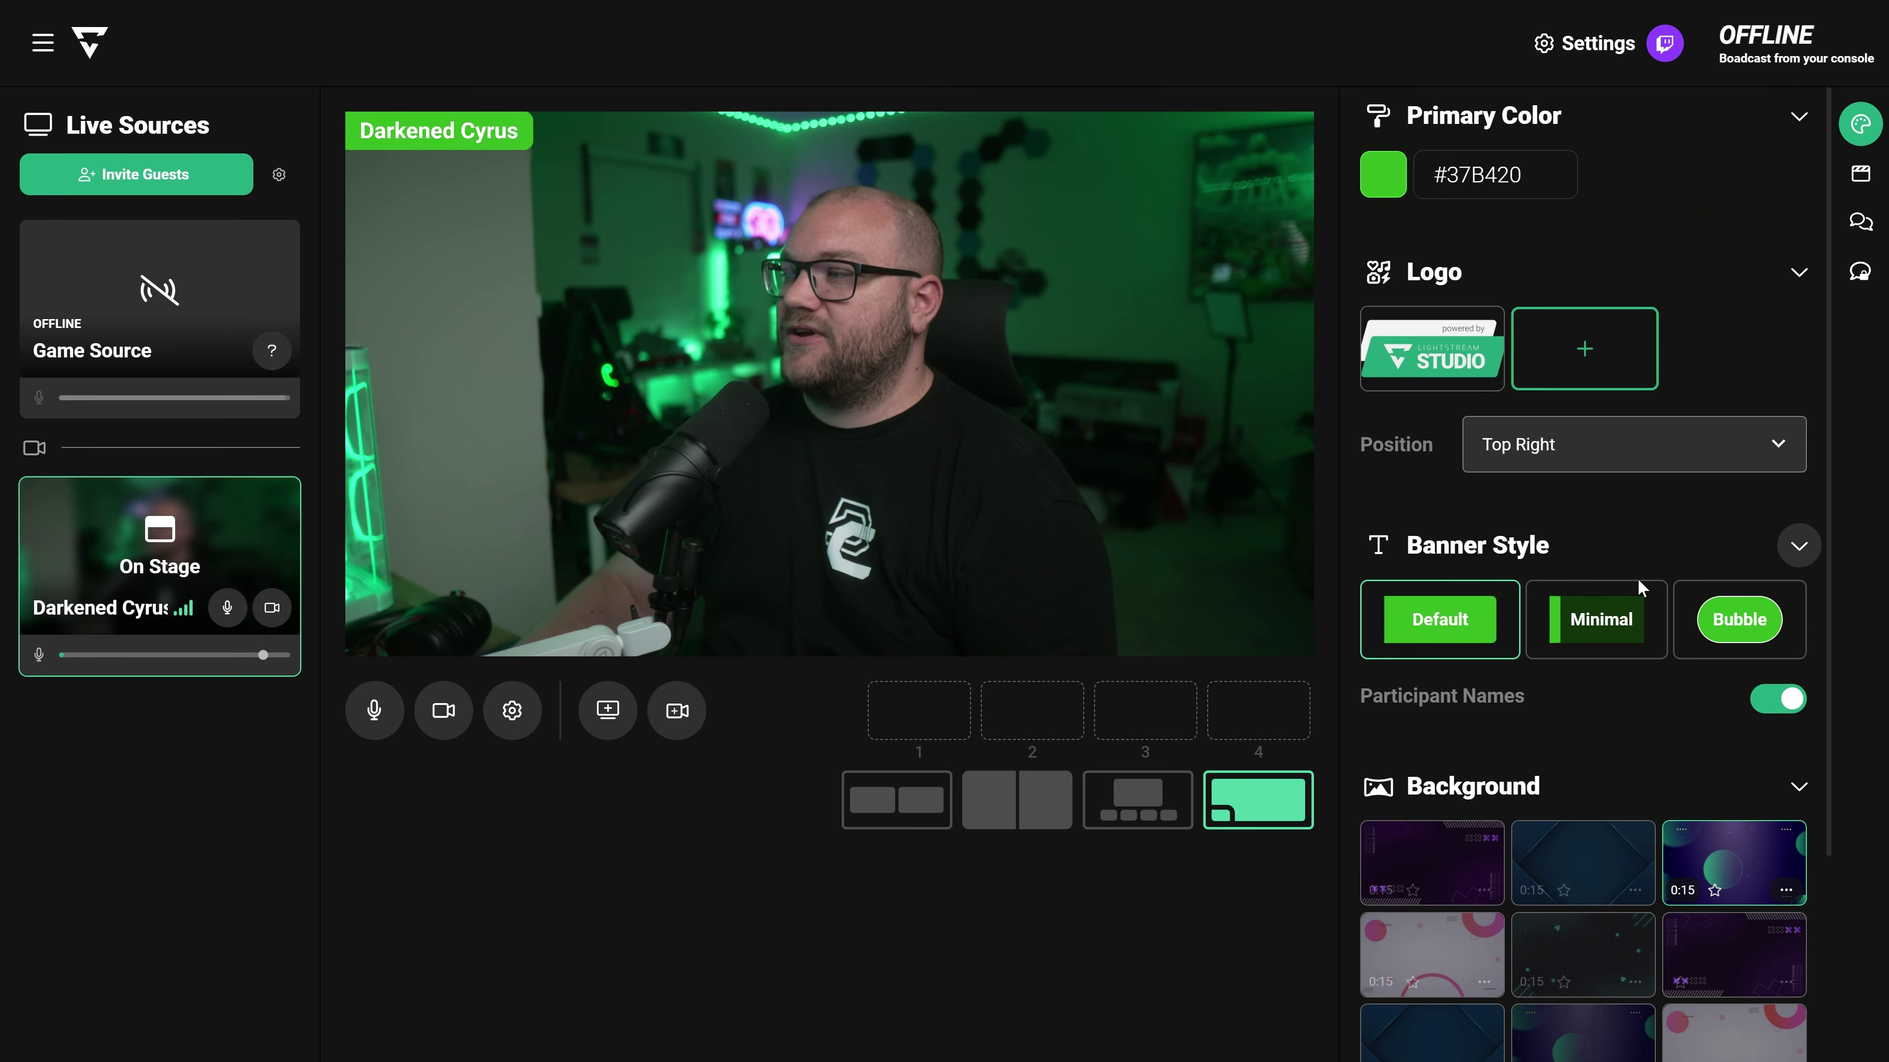
Try the Minimal and Bubble name banners, keep Default, and leave the logo off
click(1628, 617)
click(1711, 630)
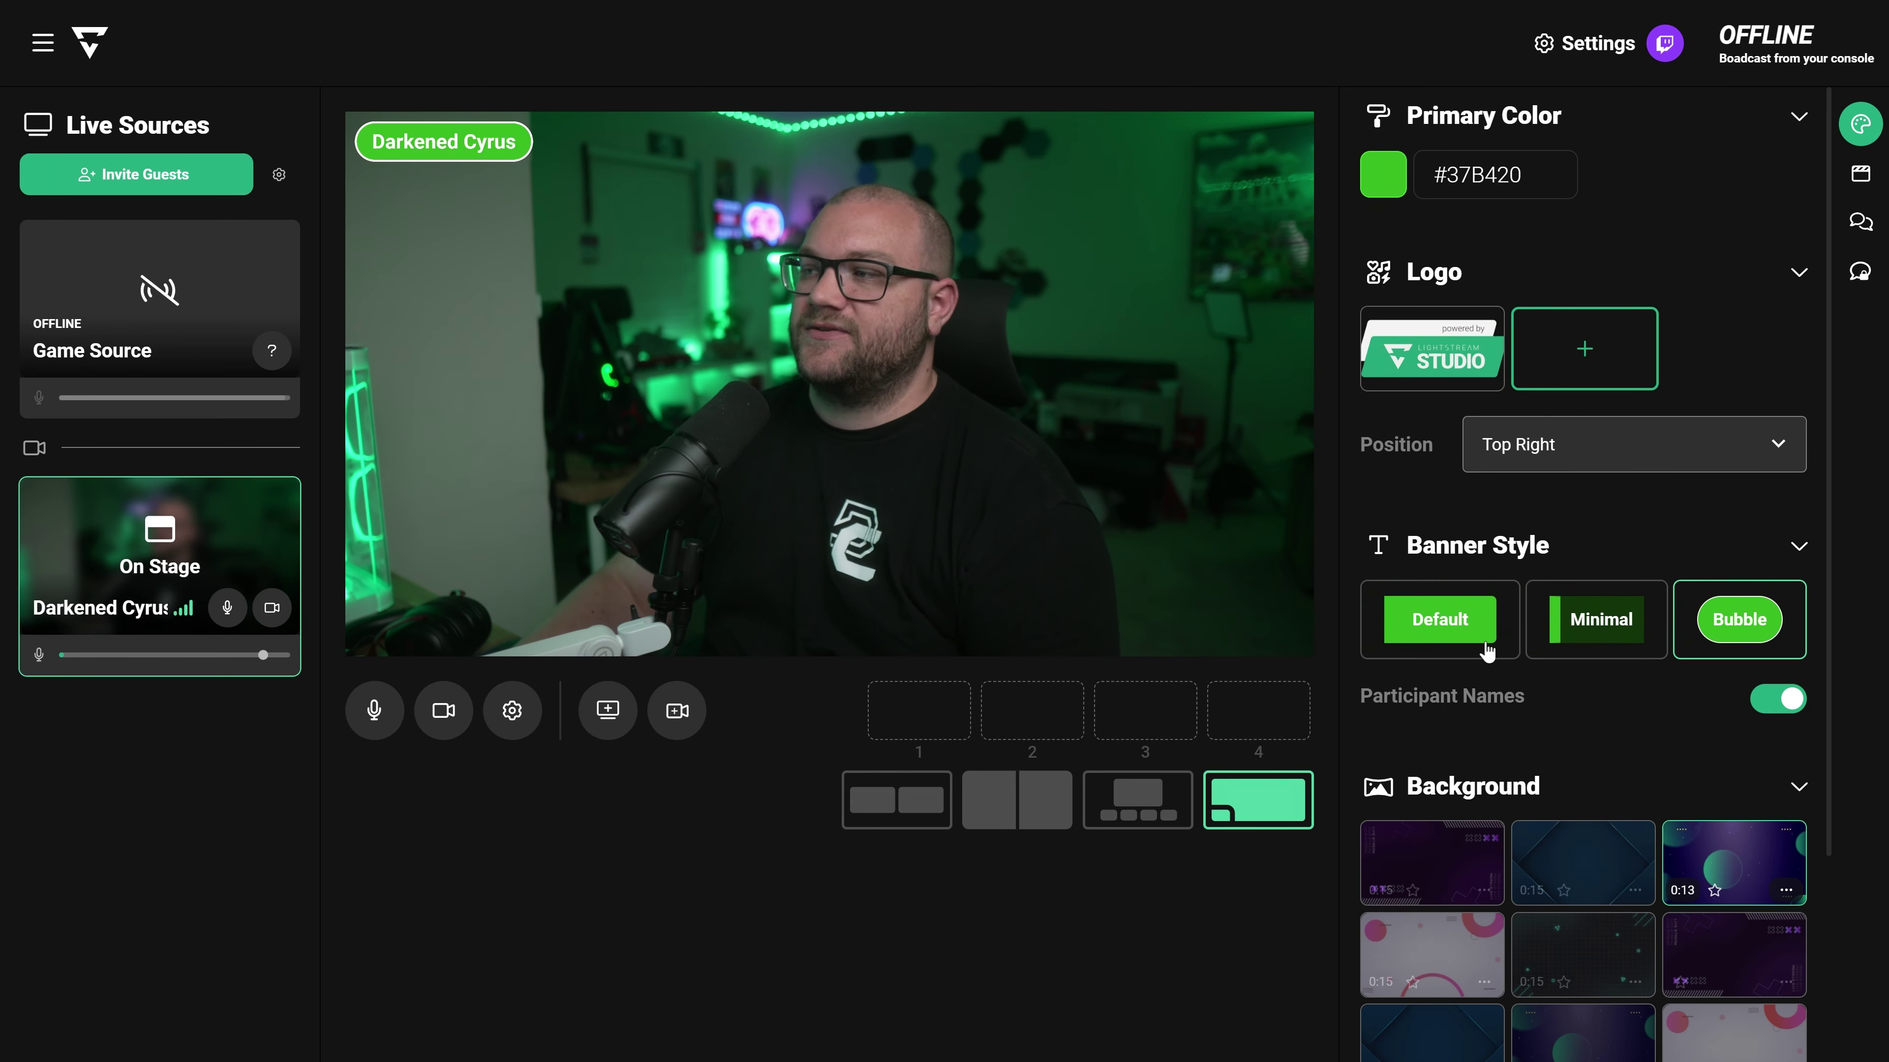
click(1432, 649)
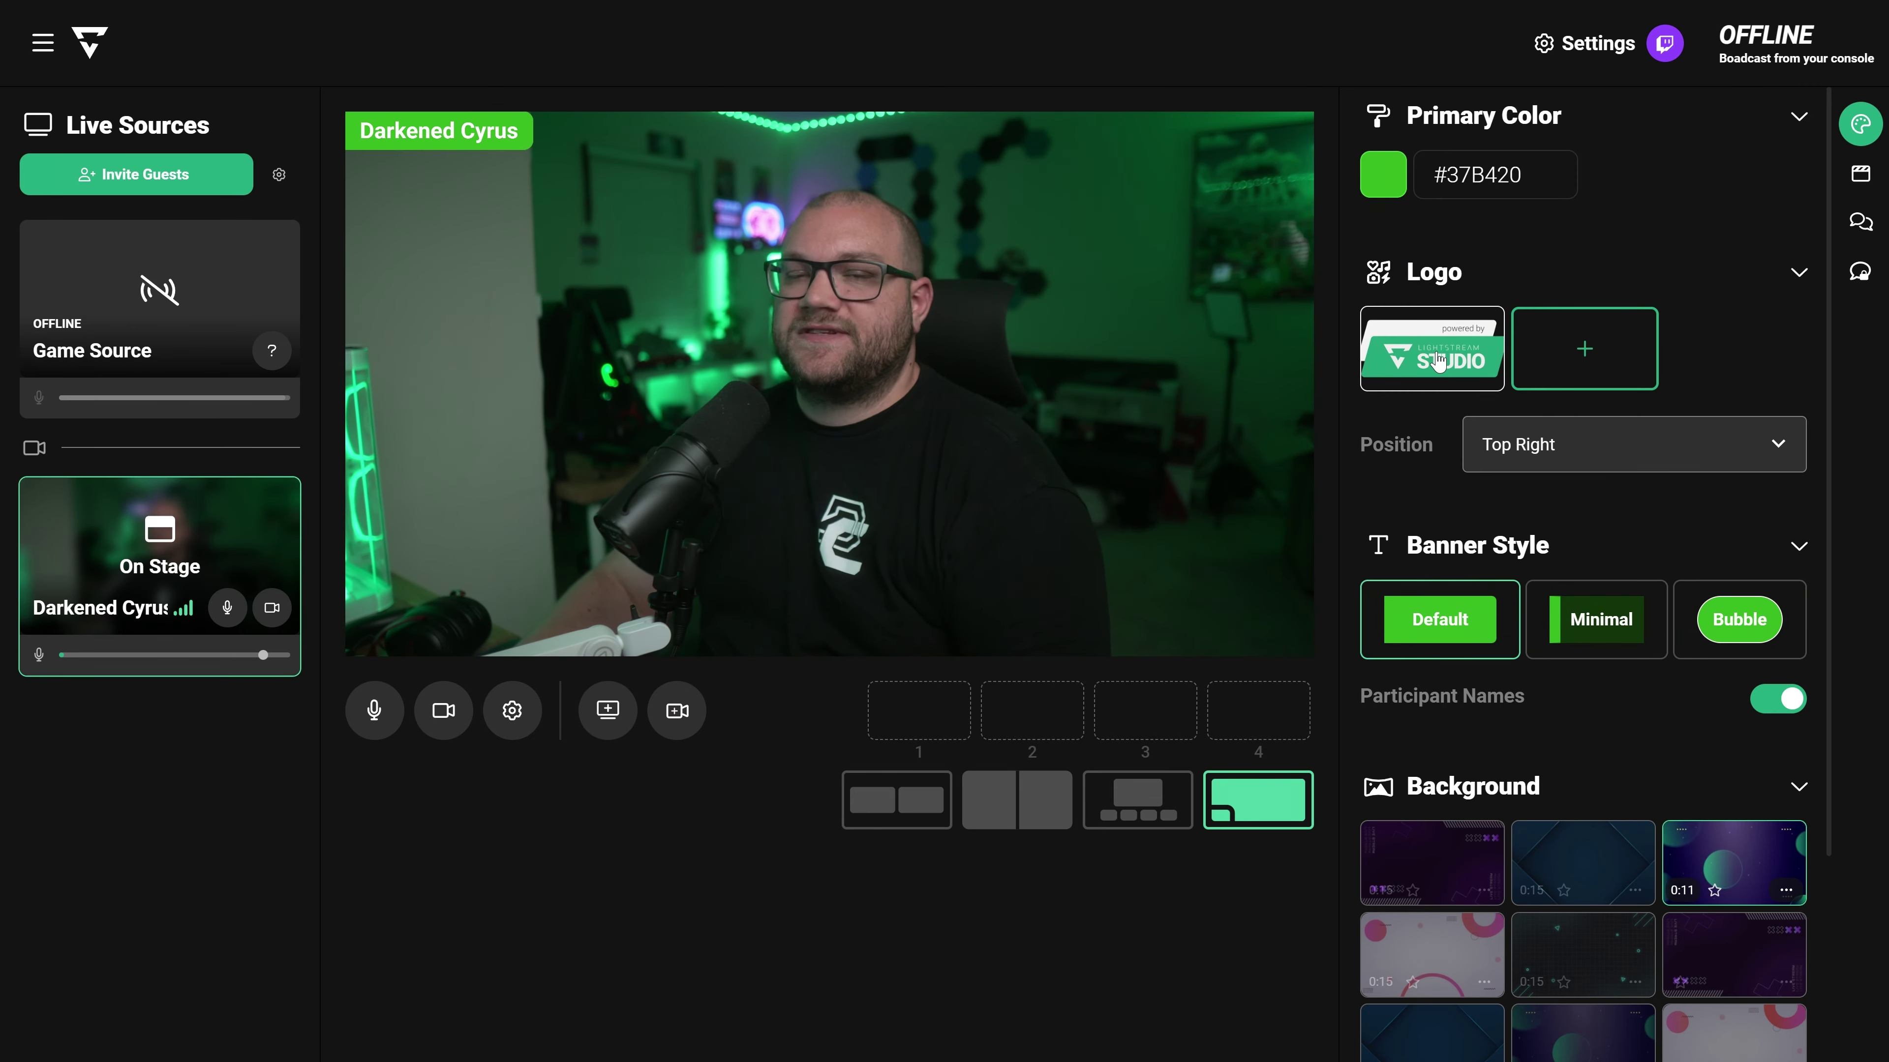
click(1439, 363)
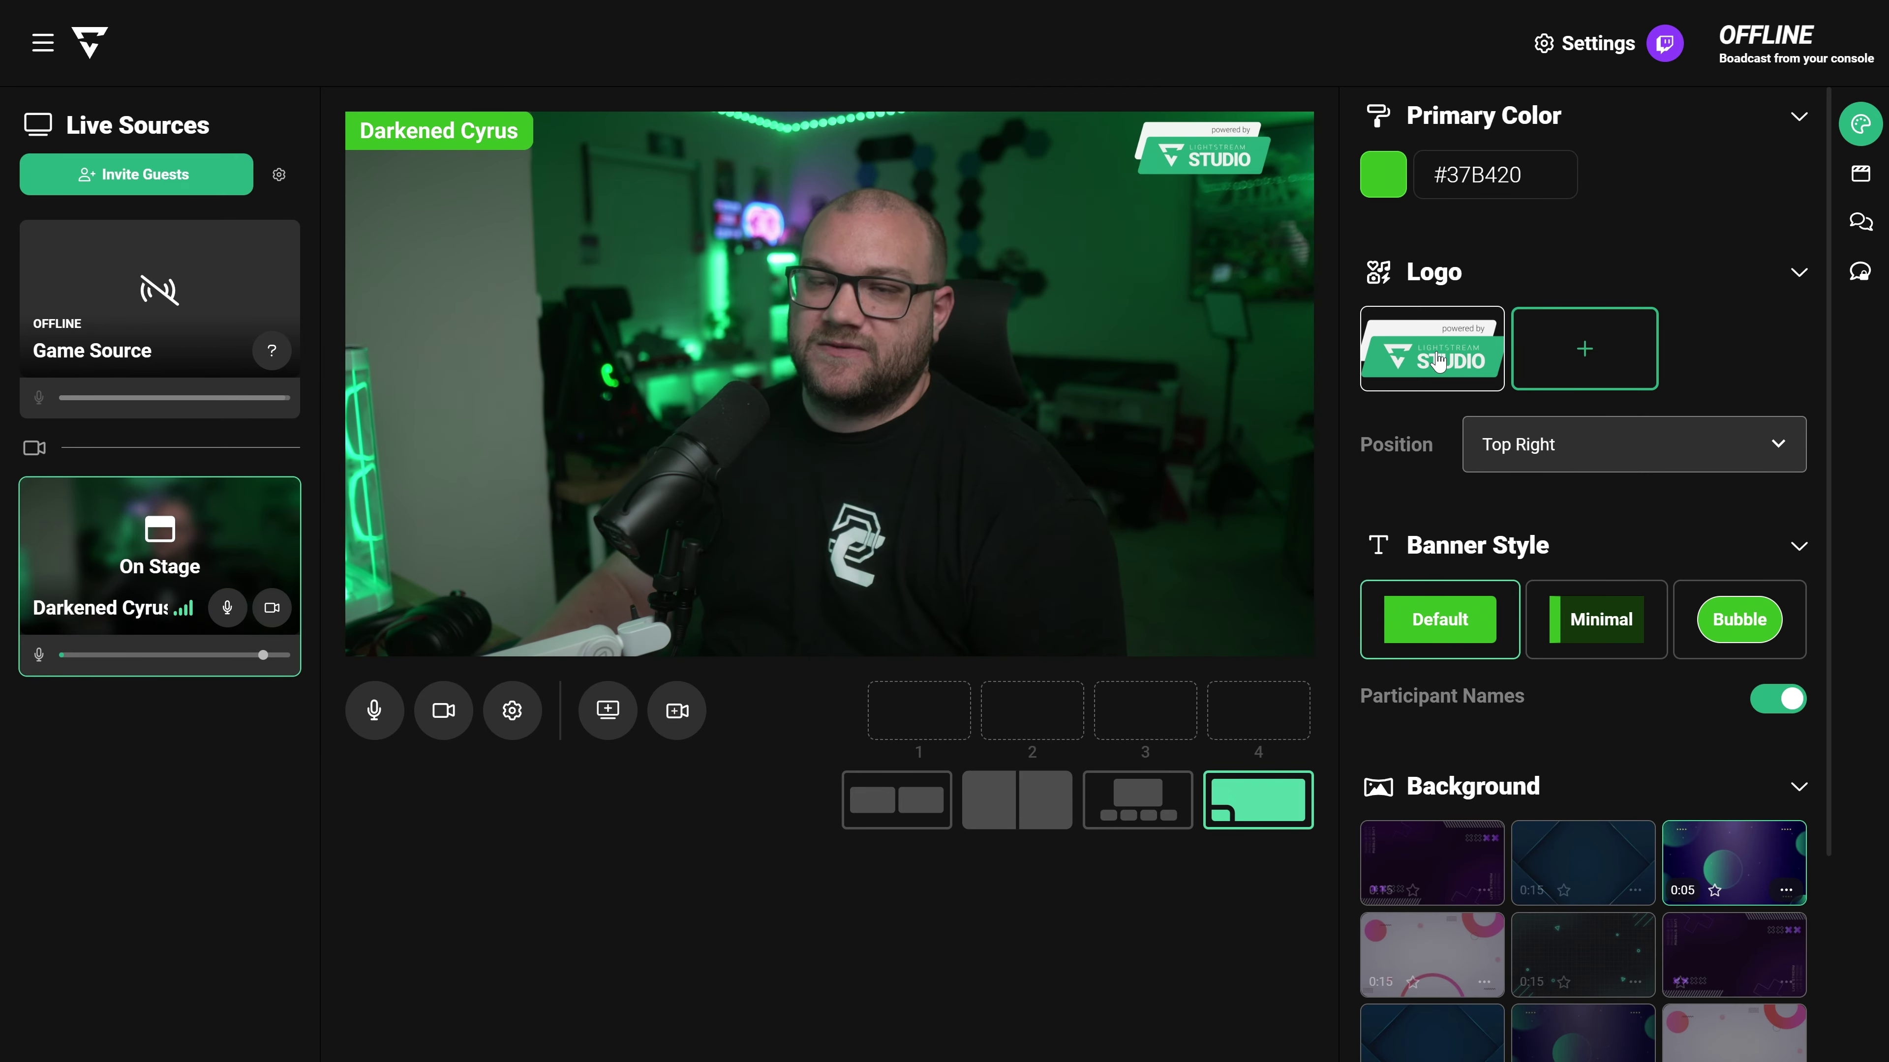
click(1439, 363)
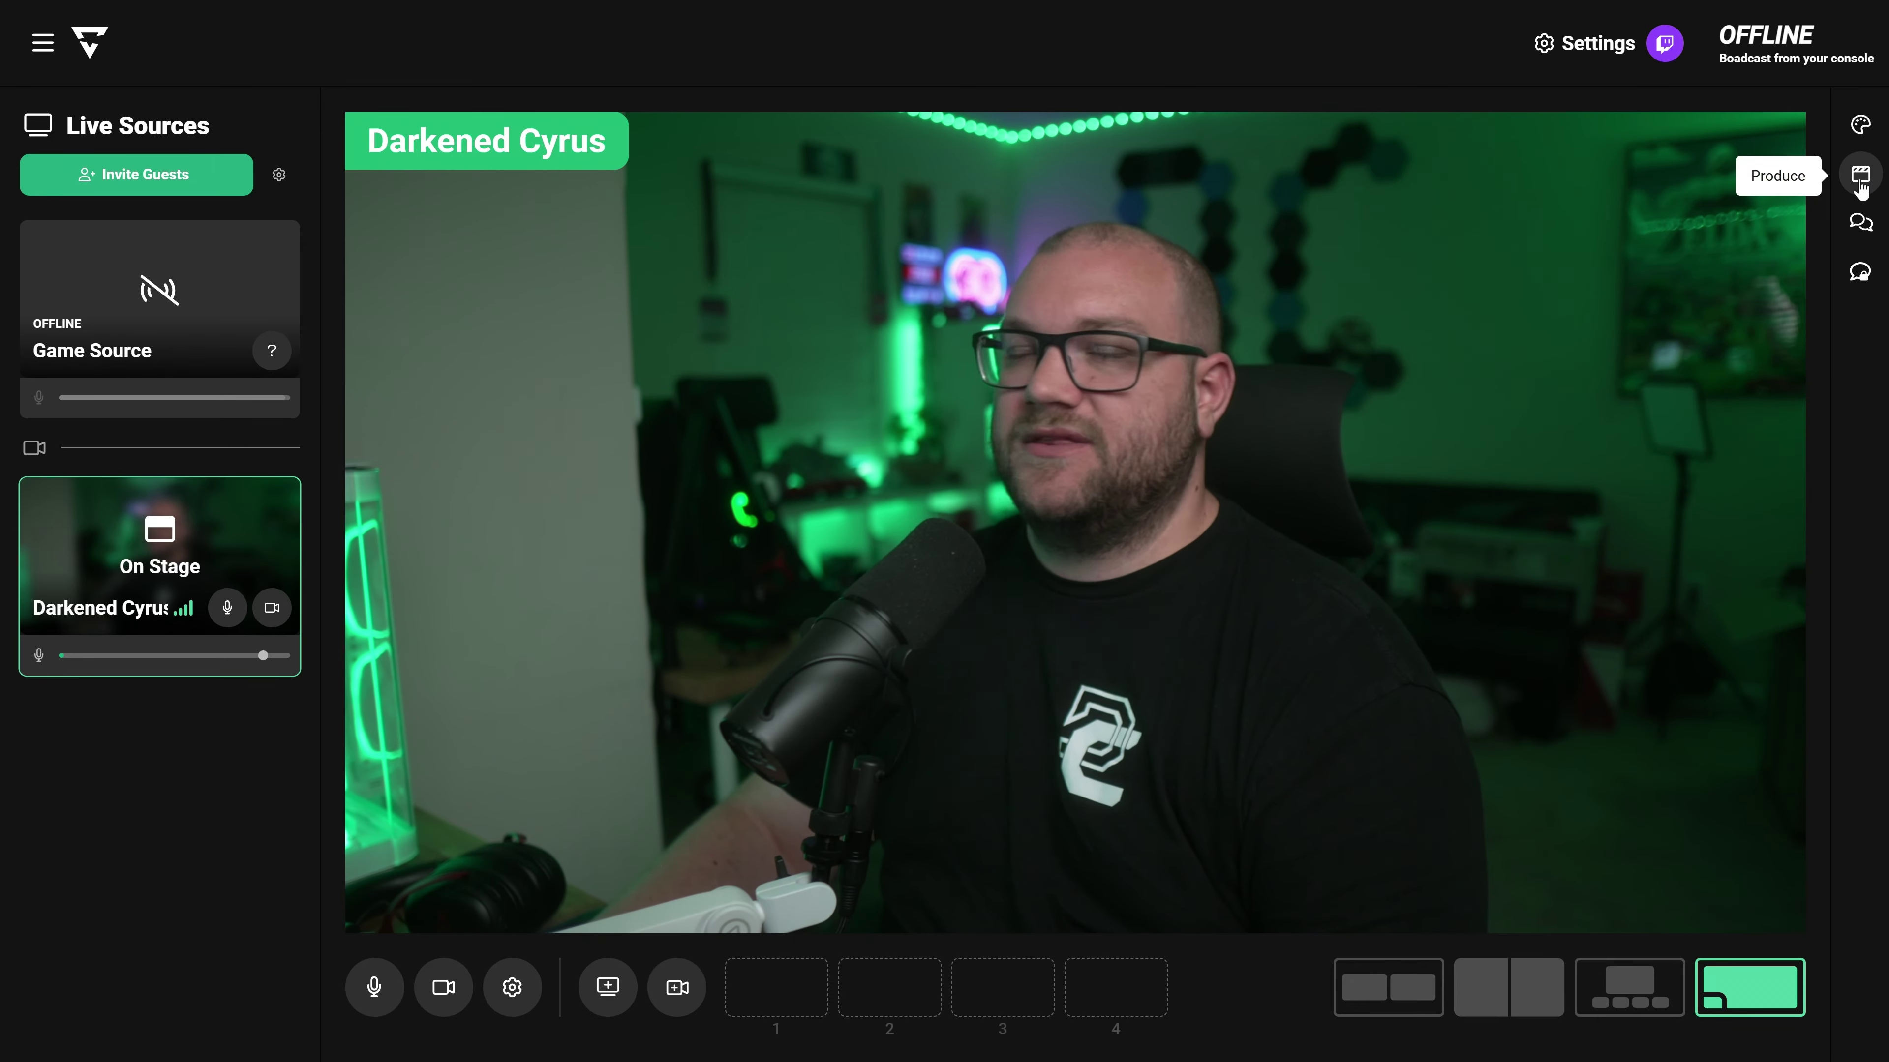
Open the Produce panel and scroll through Video, Twitch Alerts, Text Banner and Overlay
click(1861, 186)
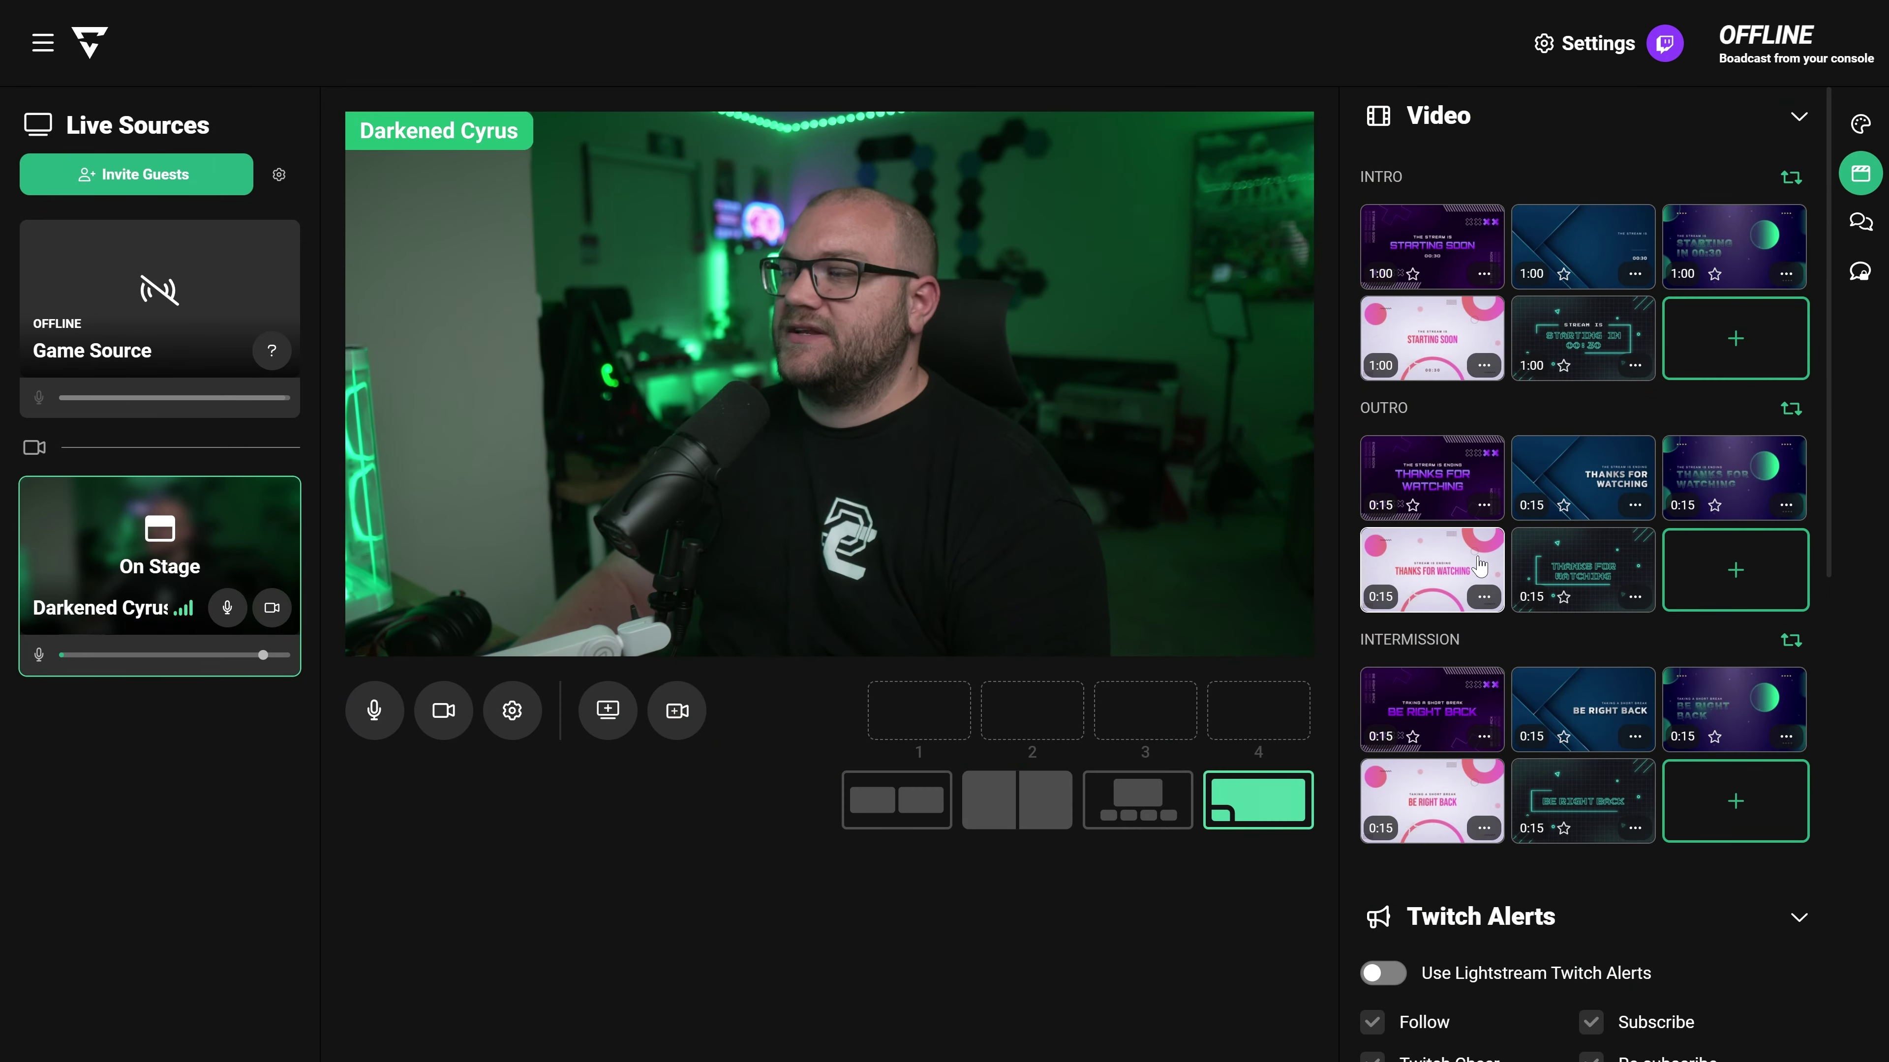
scroll(1478, 566, down, 8)
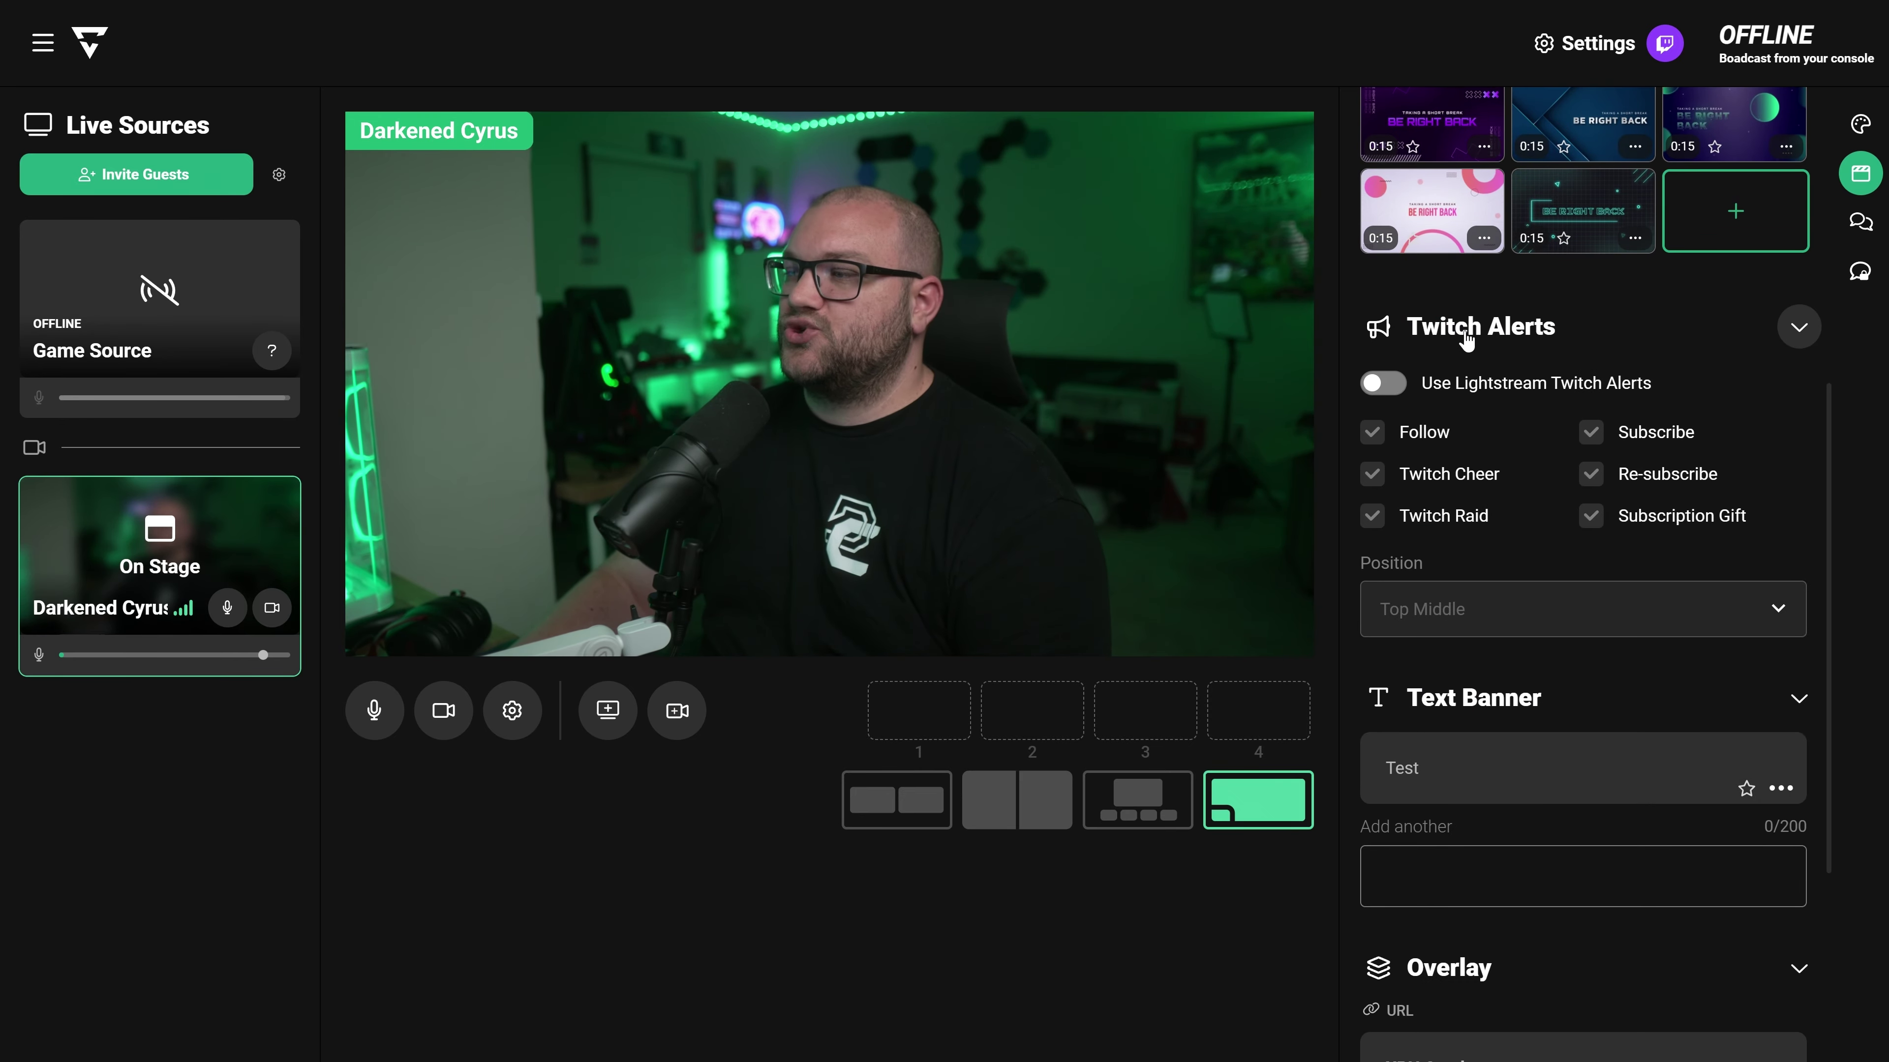
scroll(1543, 513, down, 4)
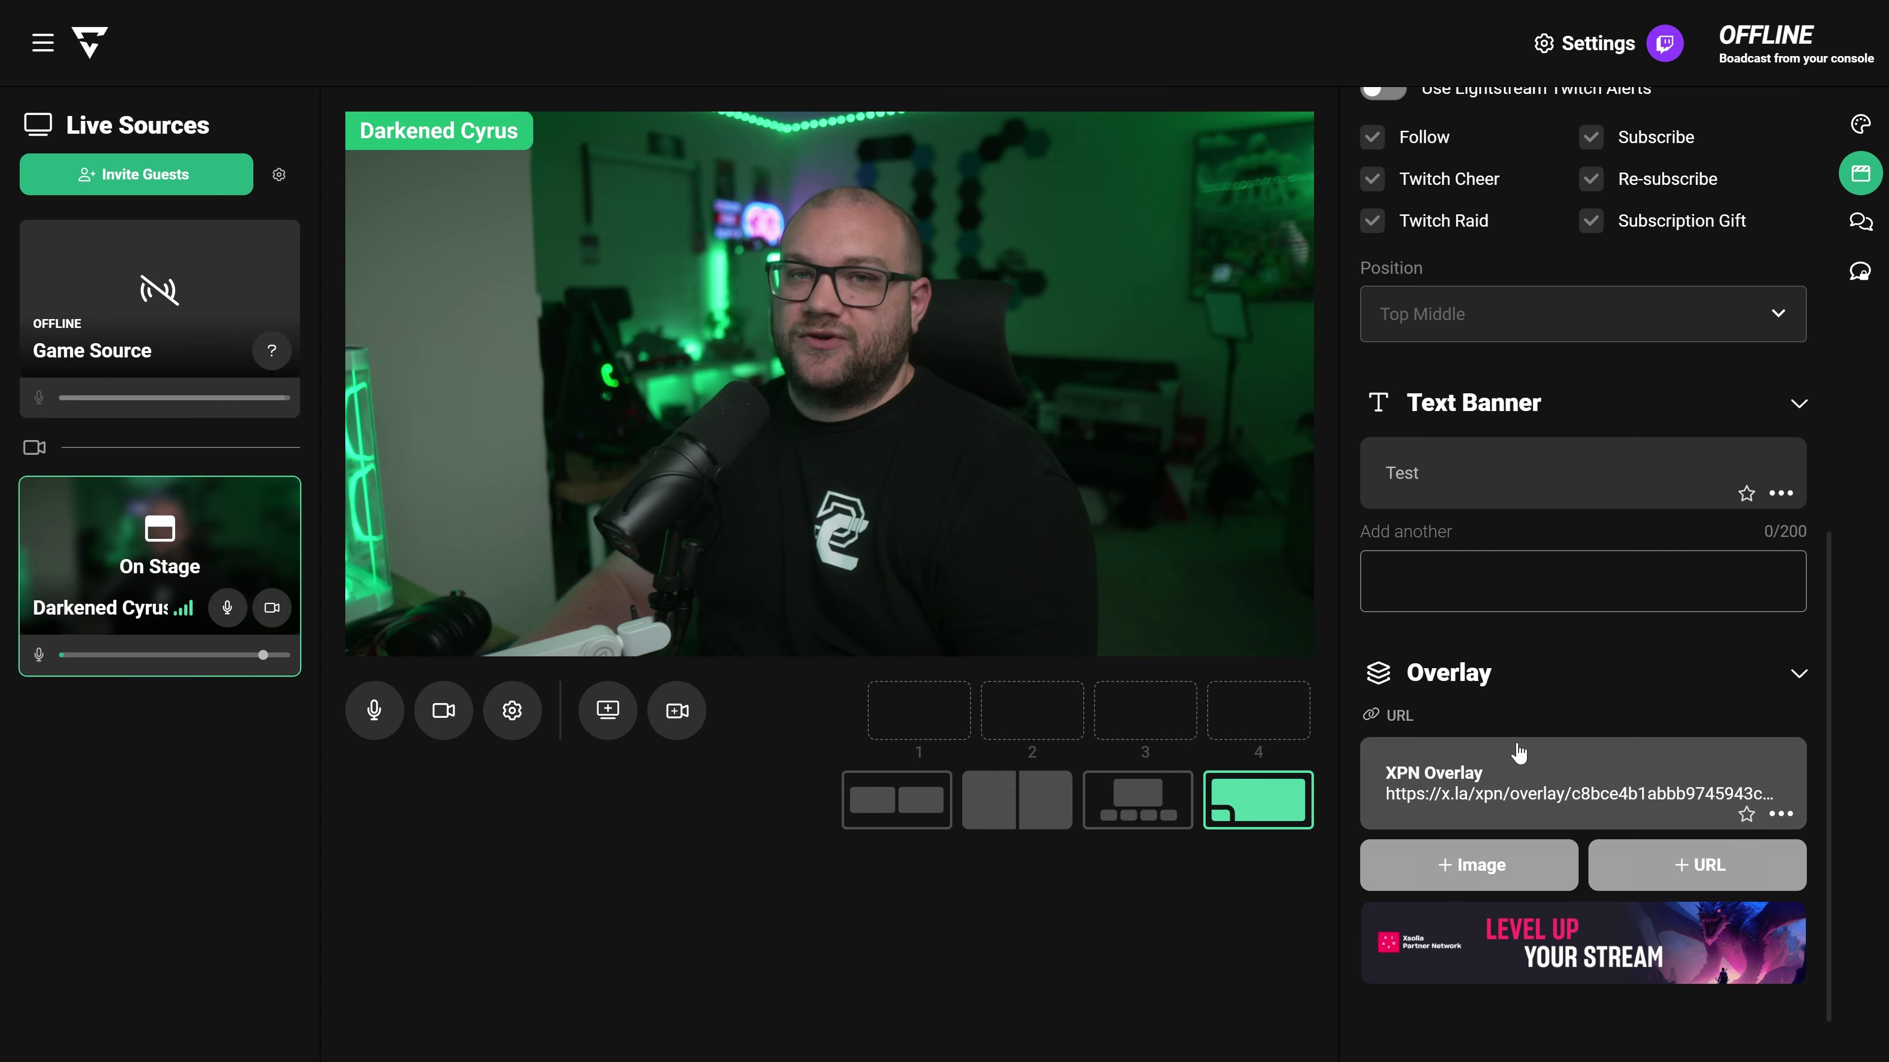
scroll(1517, 752, down, 1)
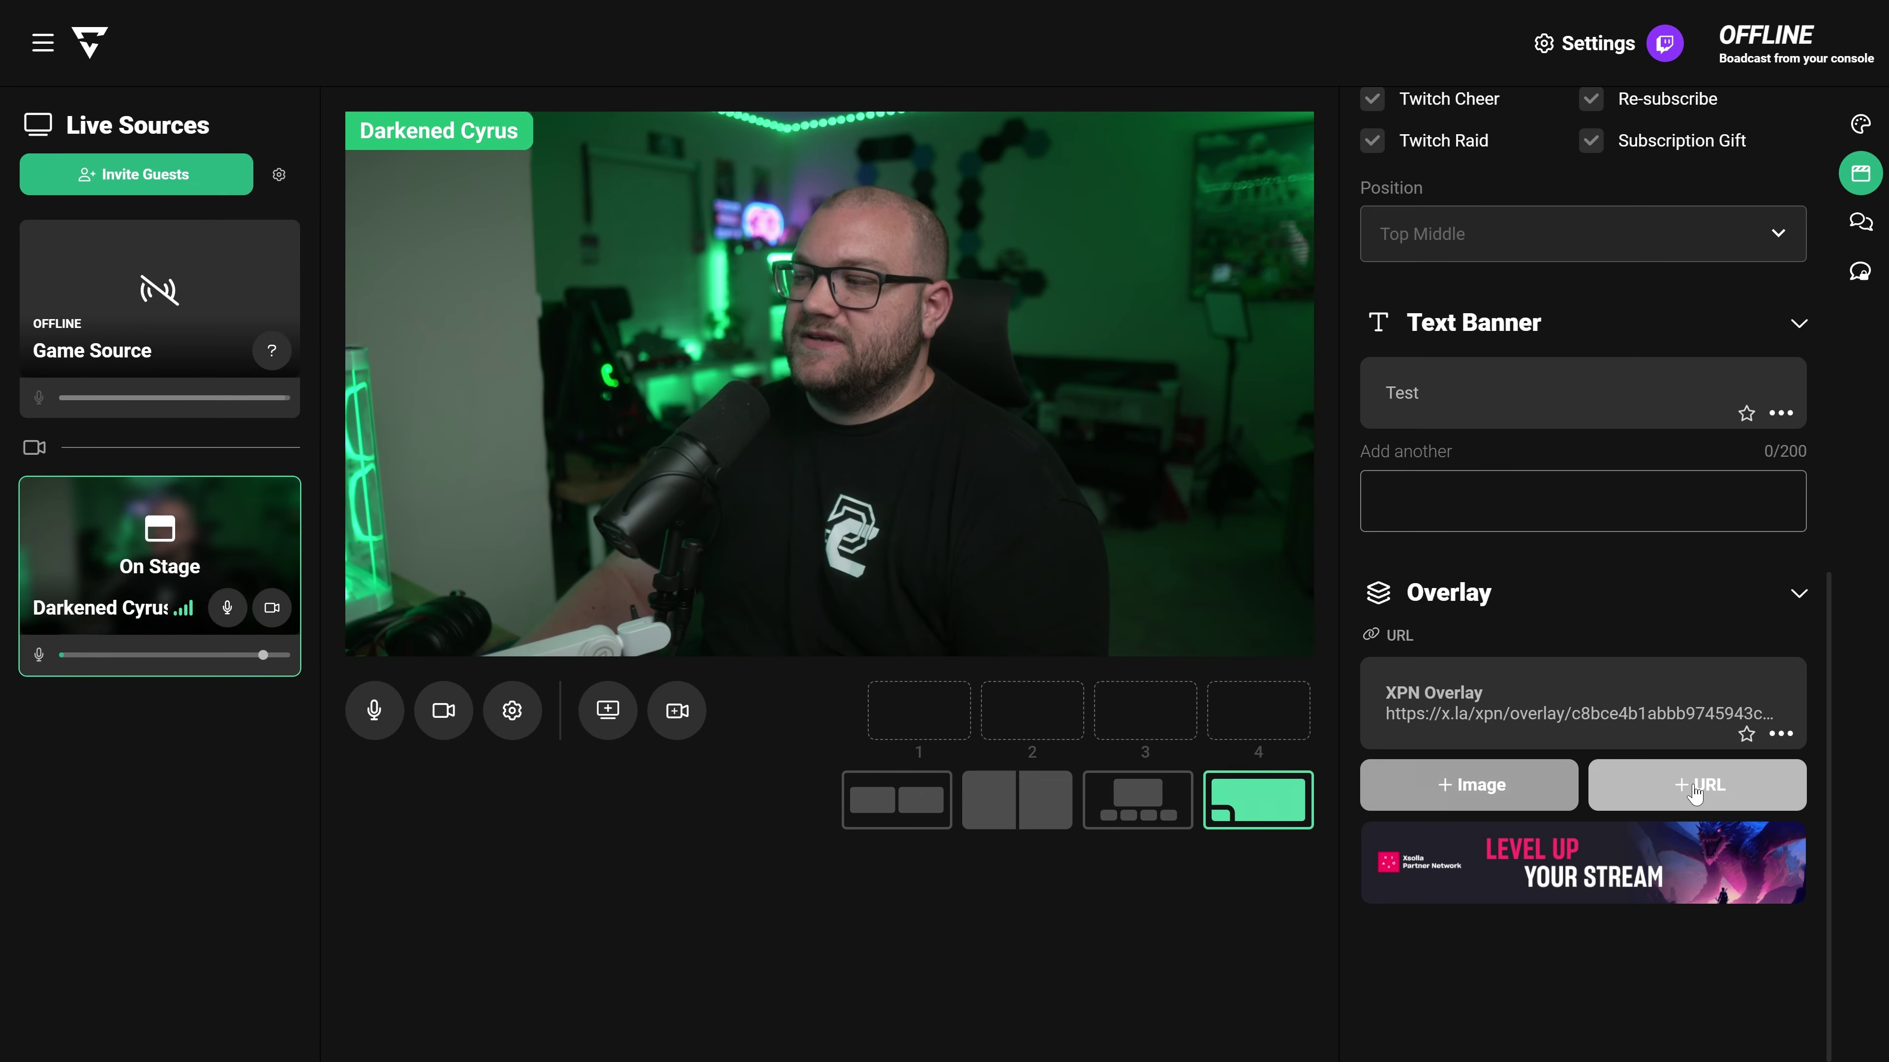
Choose the existing XPN Overlay through + URL under Overlay
click(1696, 790)
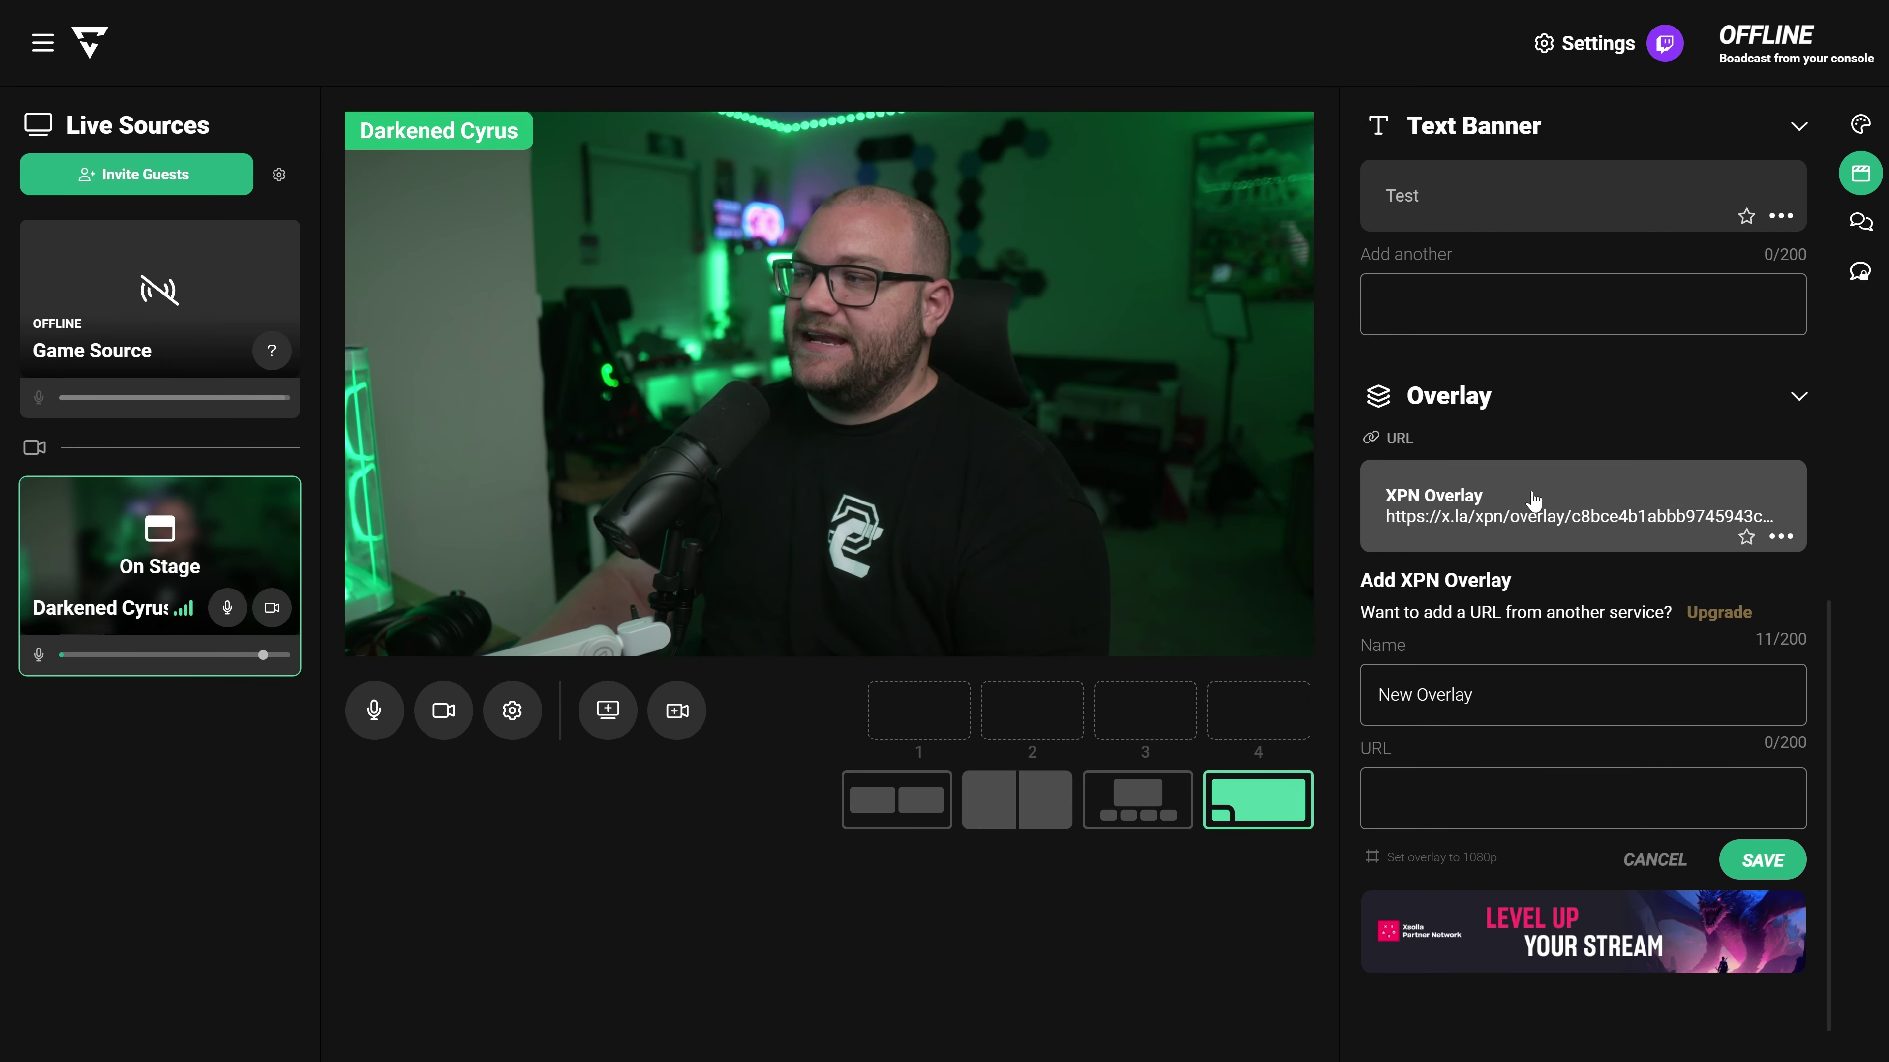
click(1519, 512)
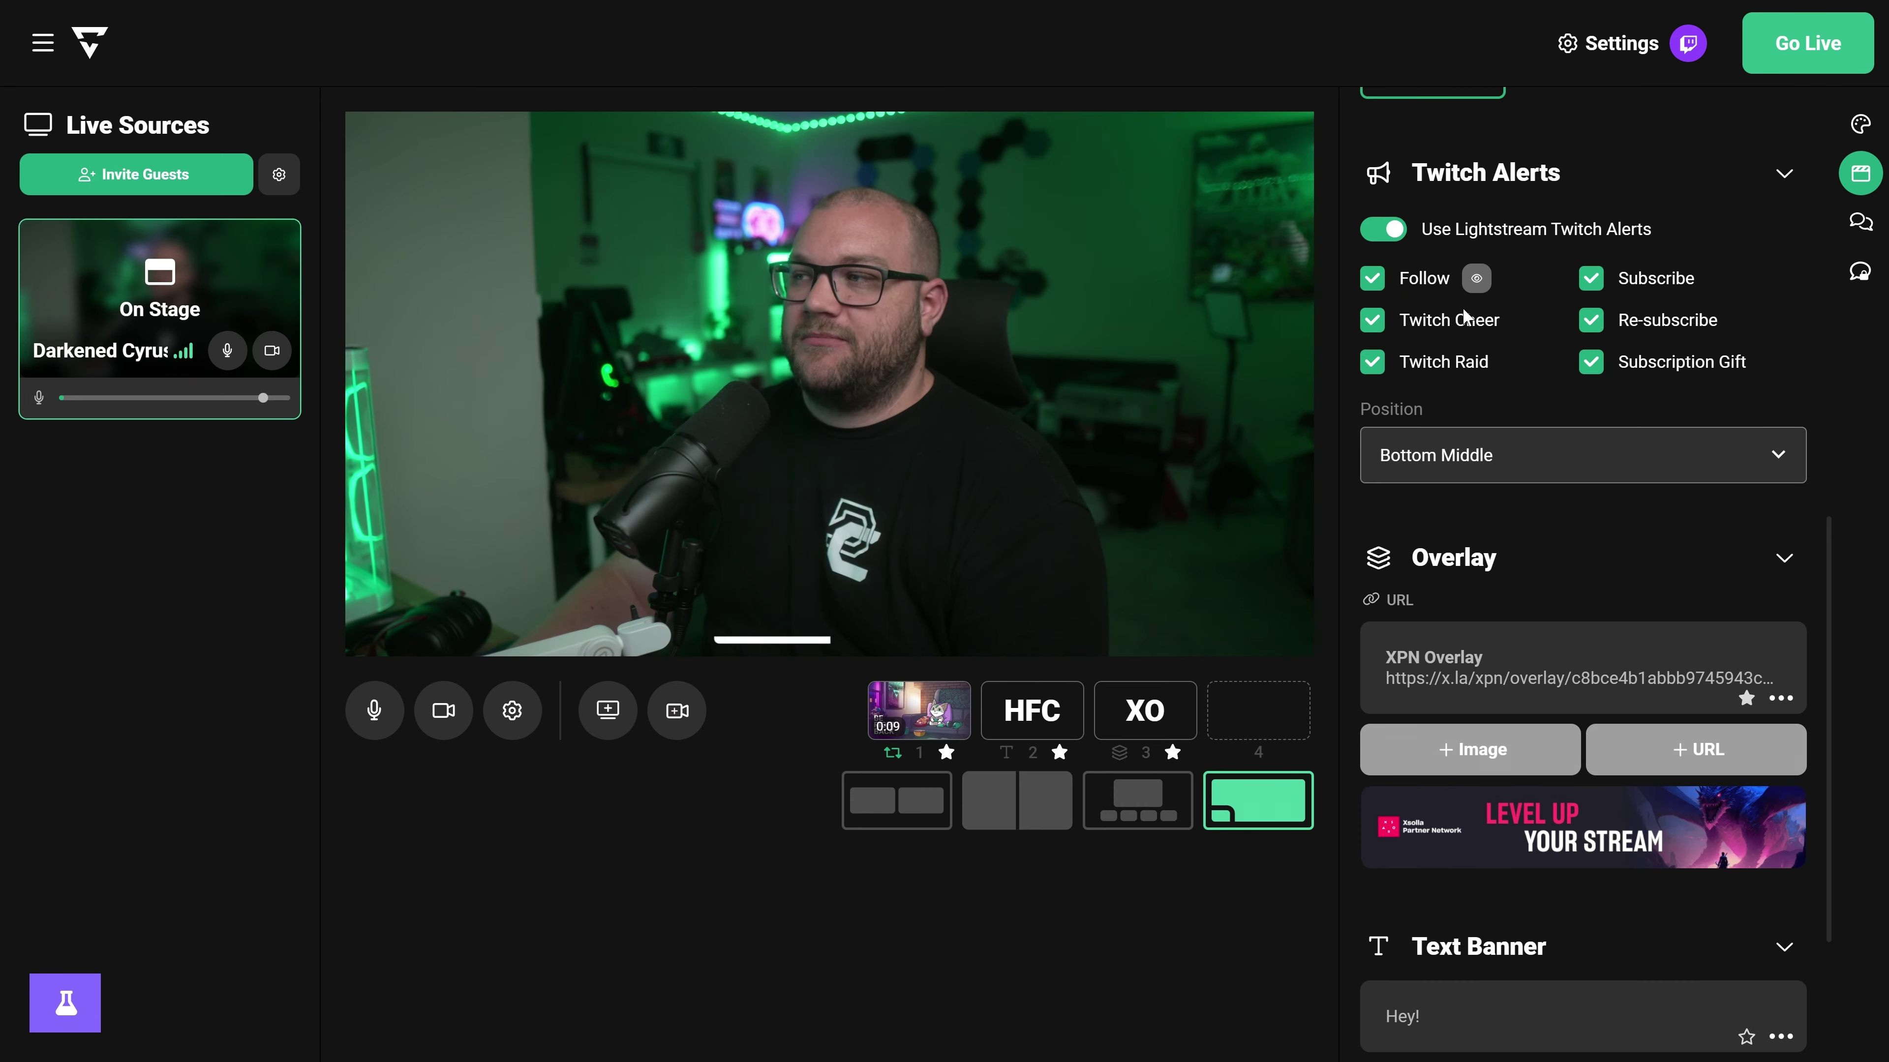
click(1577, 470)
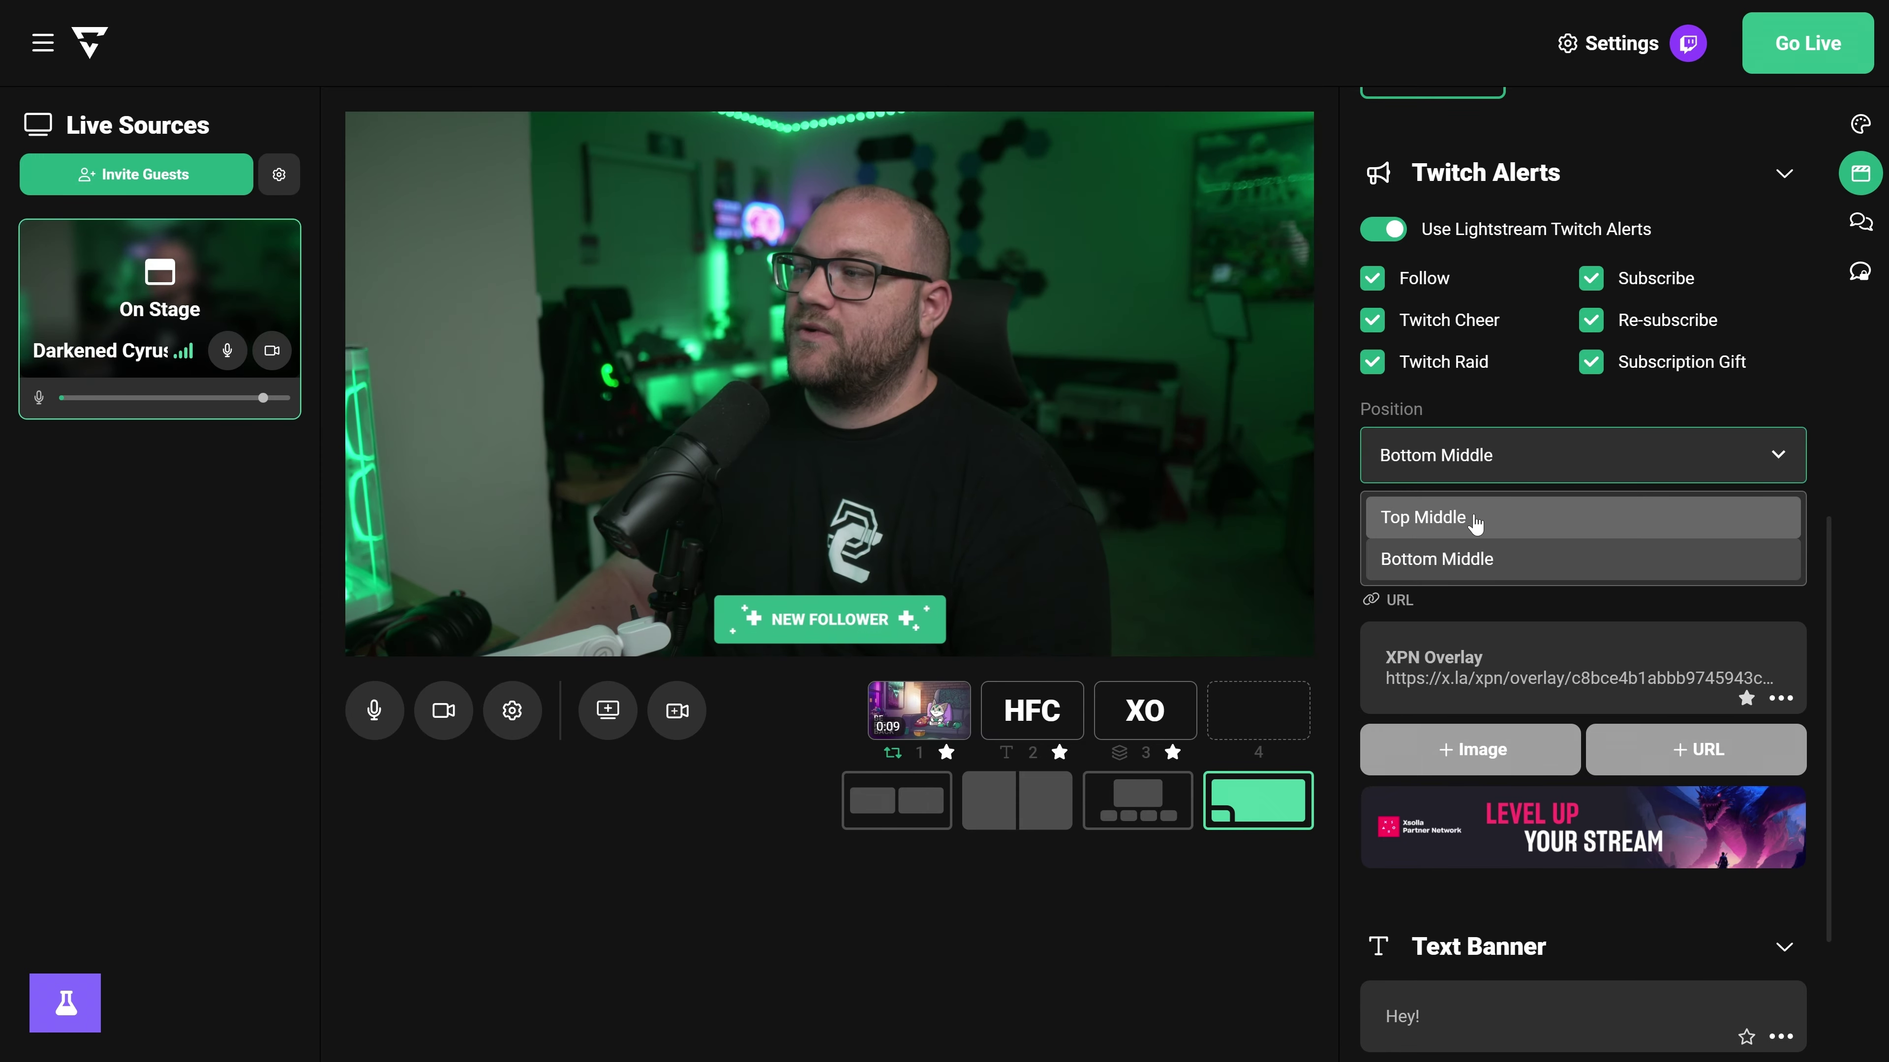
click(1470, 517)
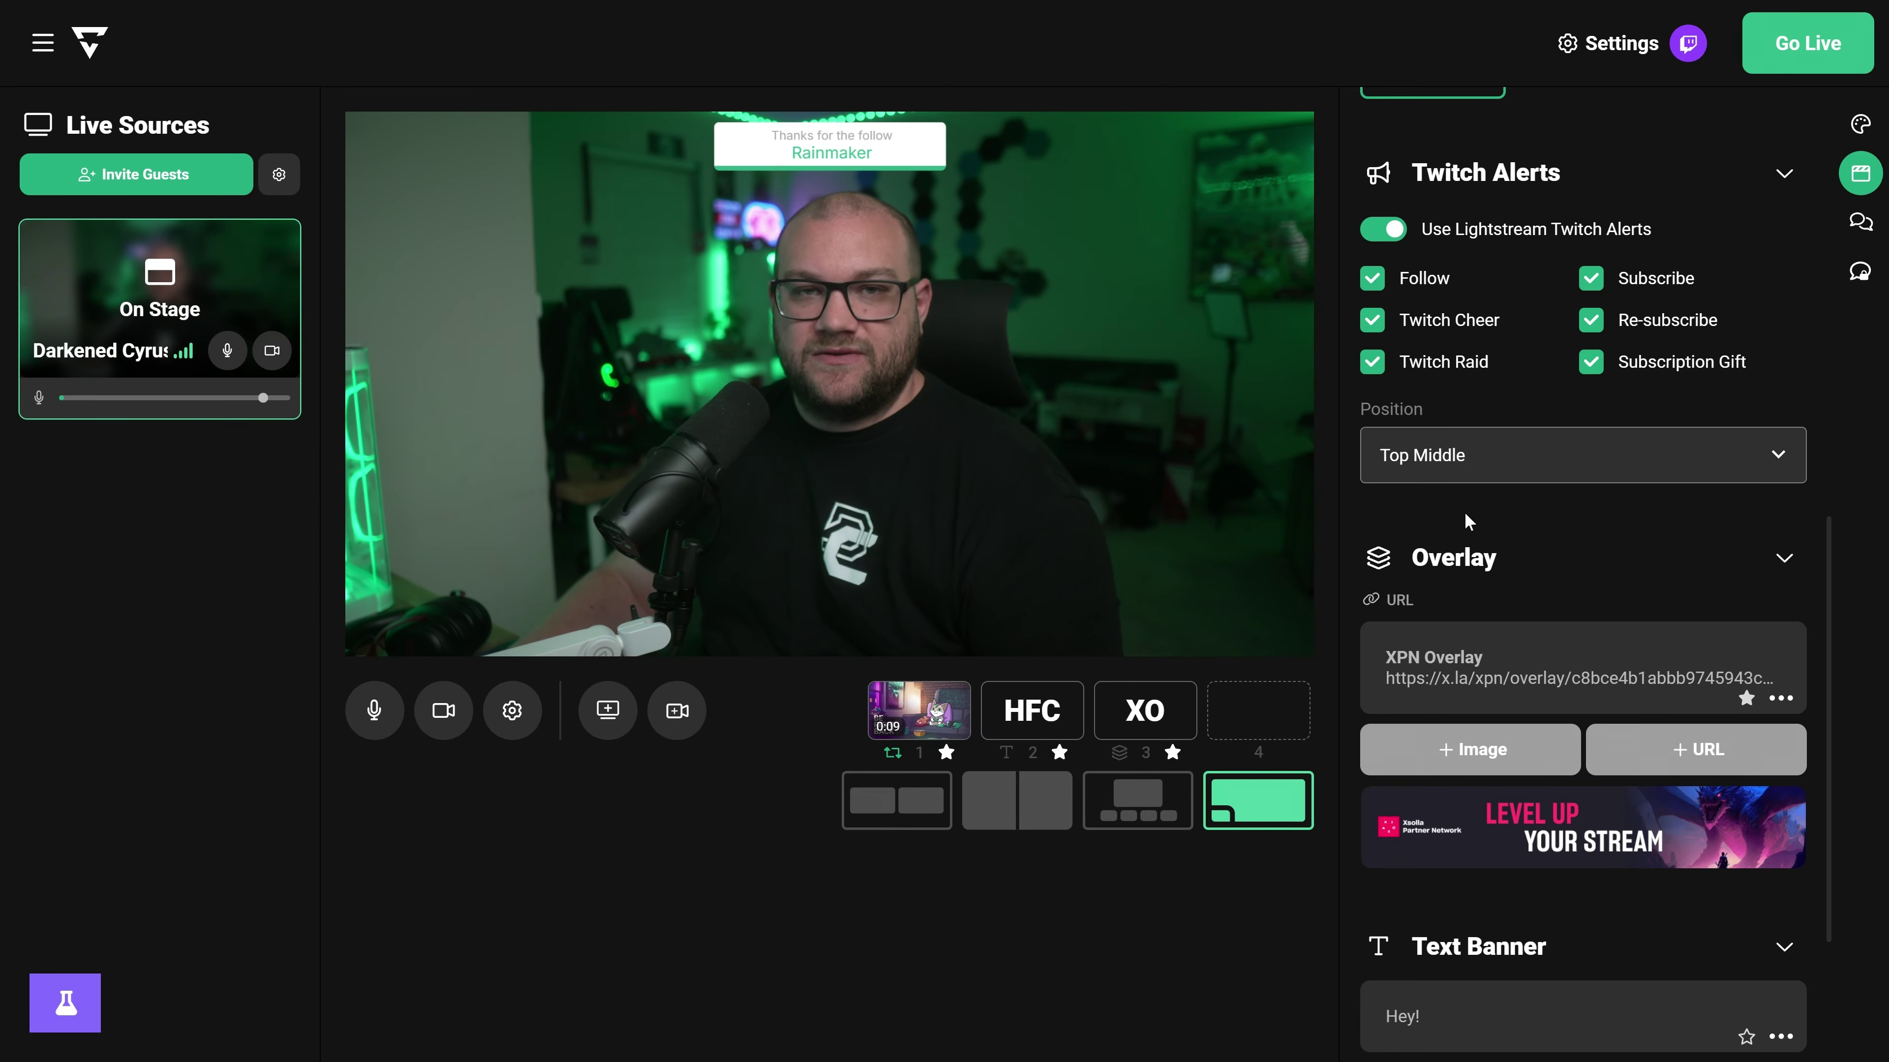
click(1502, 455)
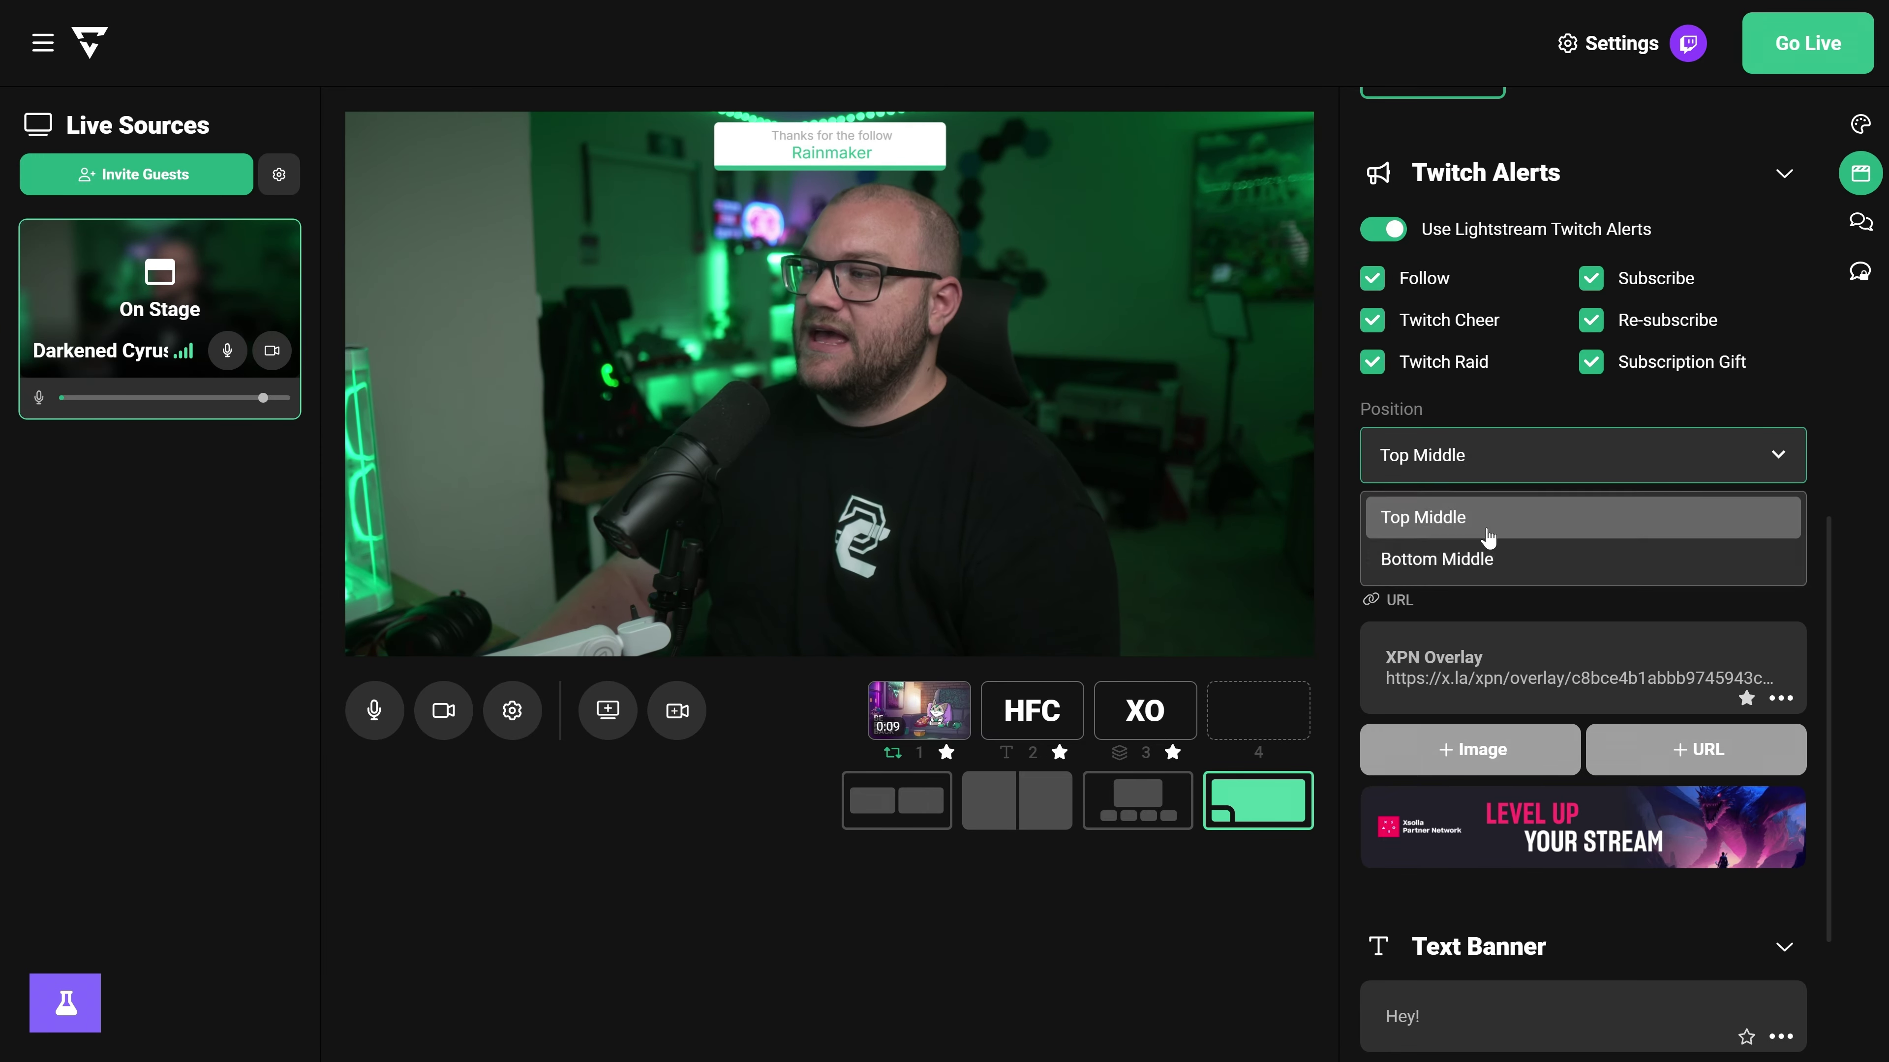
click(1475, 554)
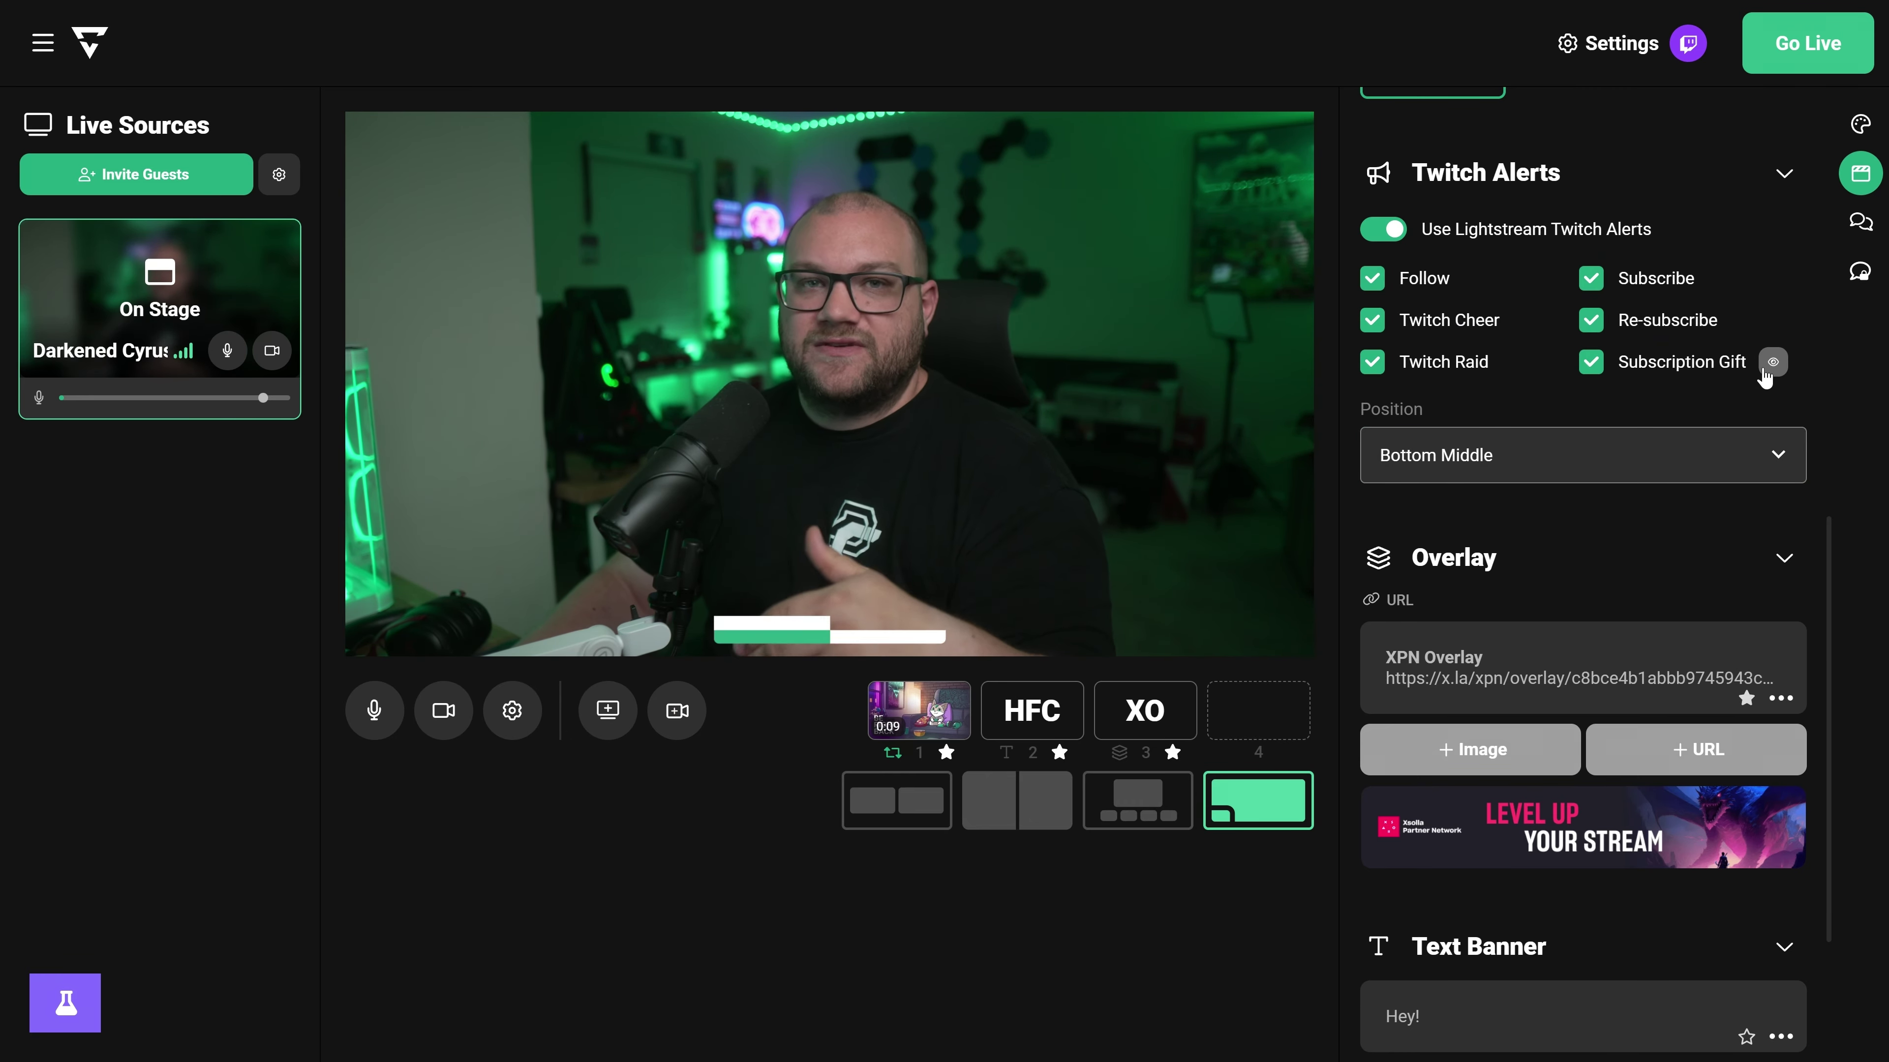
Play the LofiBeam intermission scene from the favourites
scroll(1590, 755, up, 10)
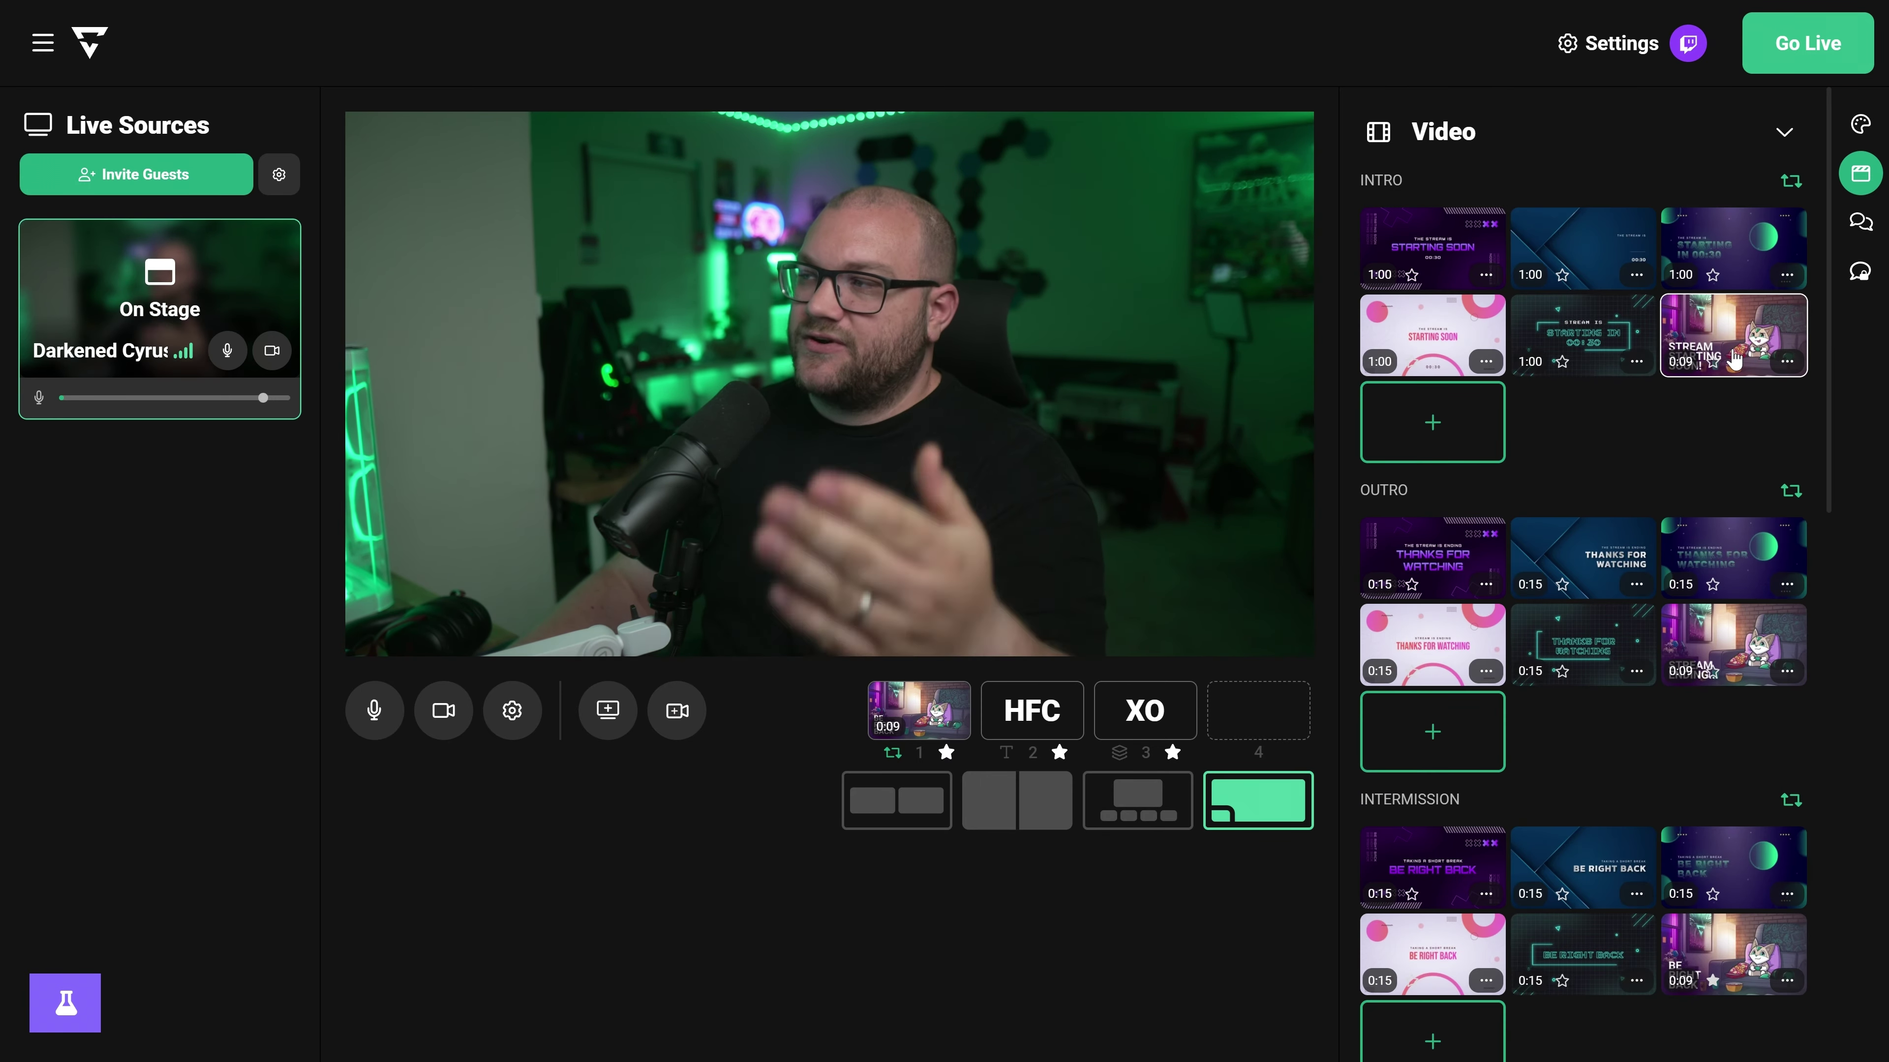
scroll(1732, 353, down, 1)
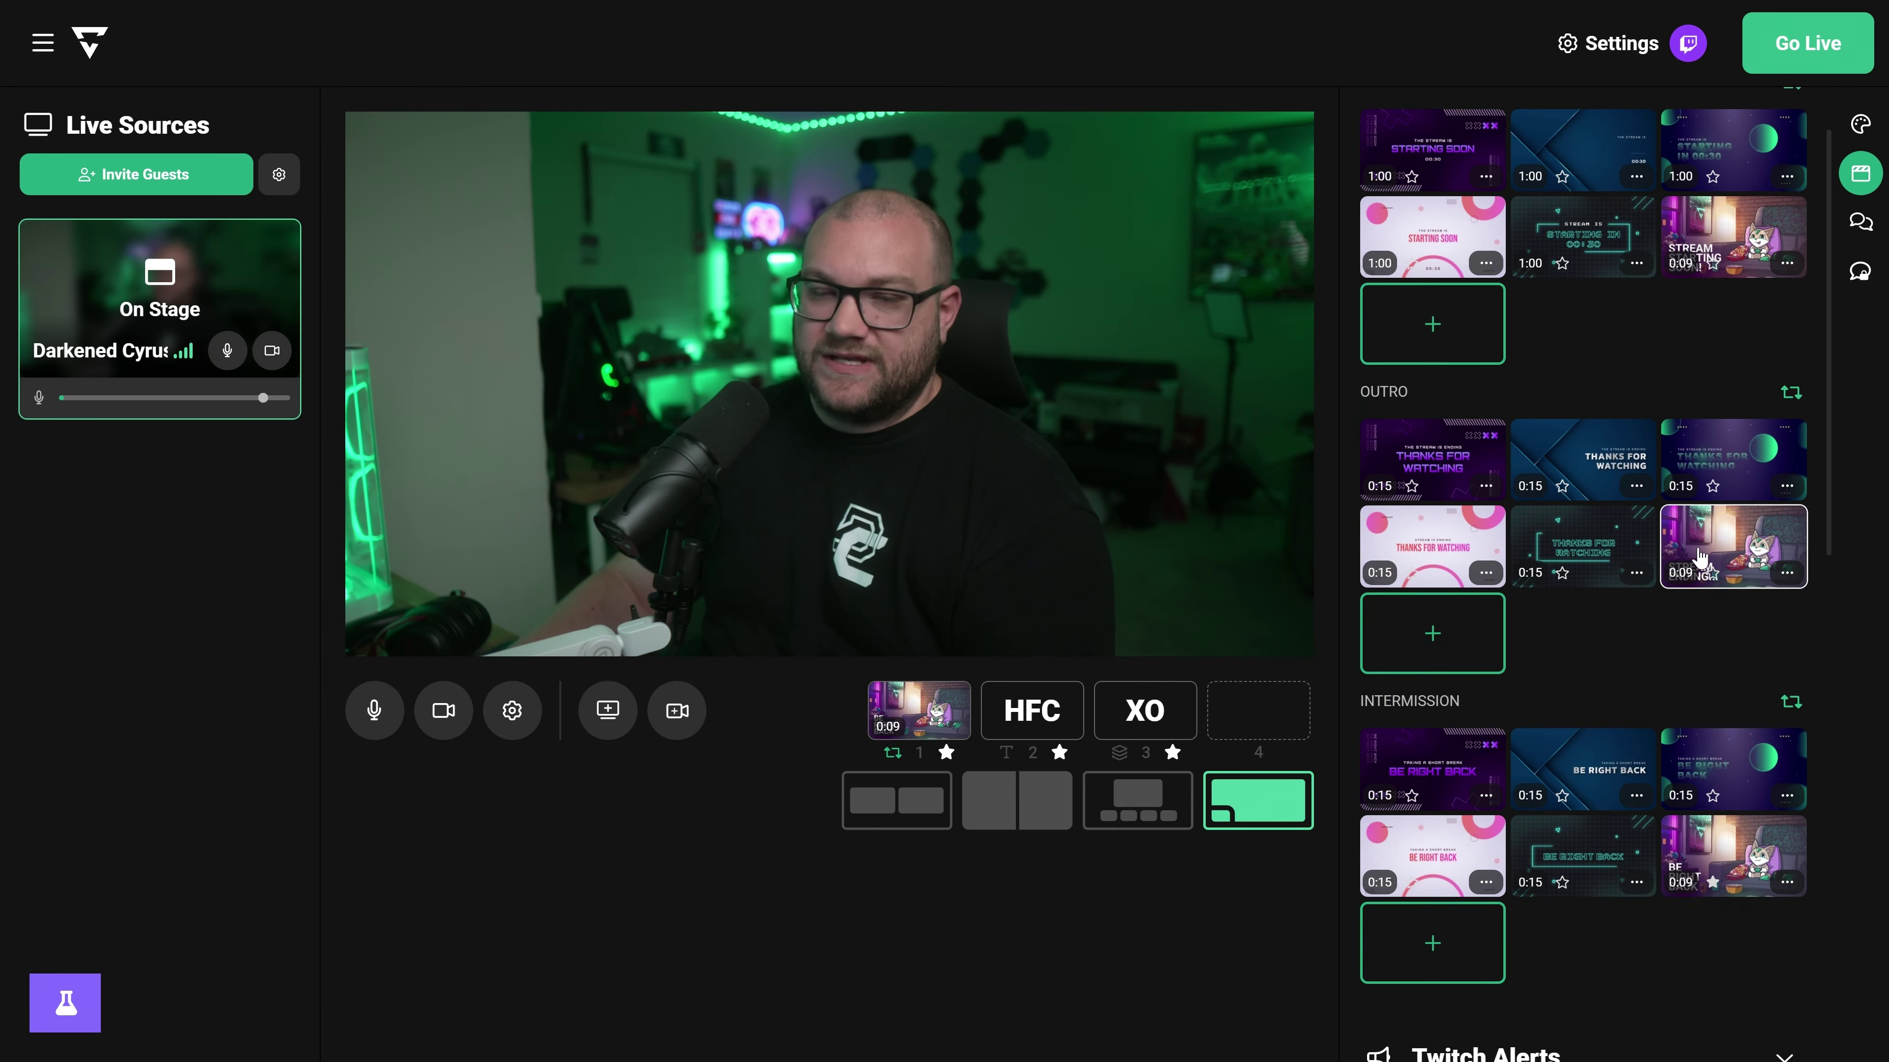
scroll(1723, 742, down, 1)
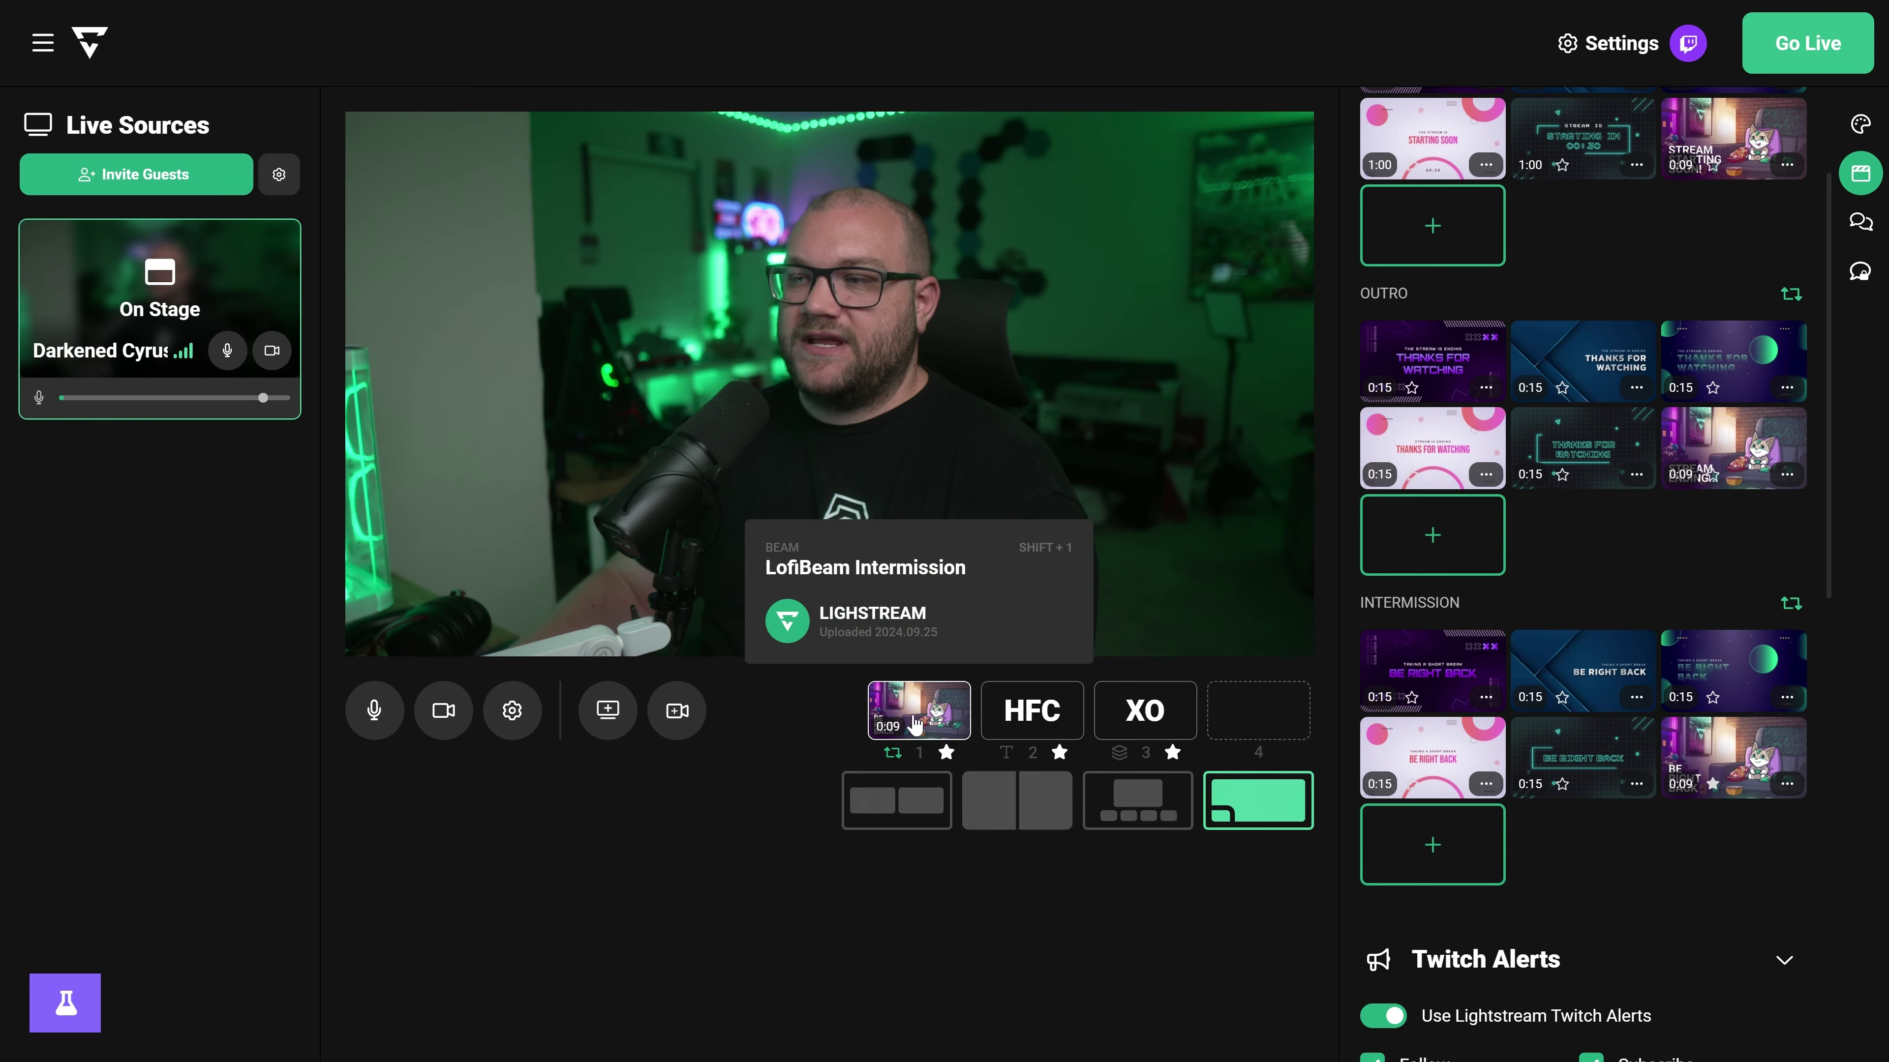
click(922, 718)
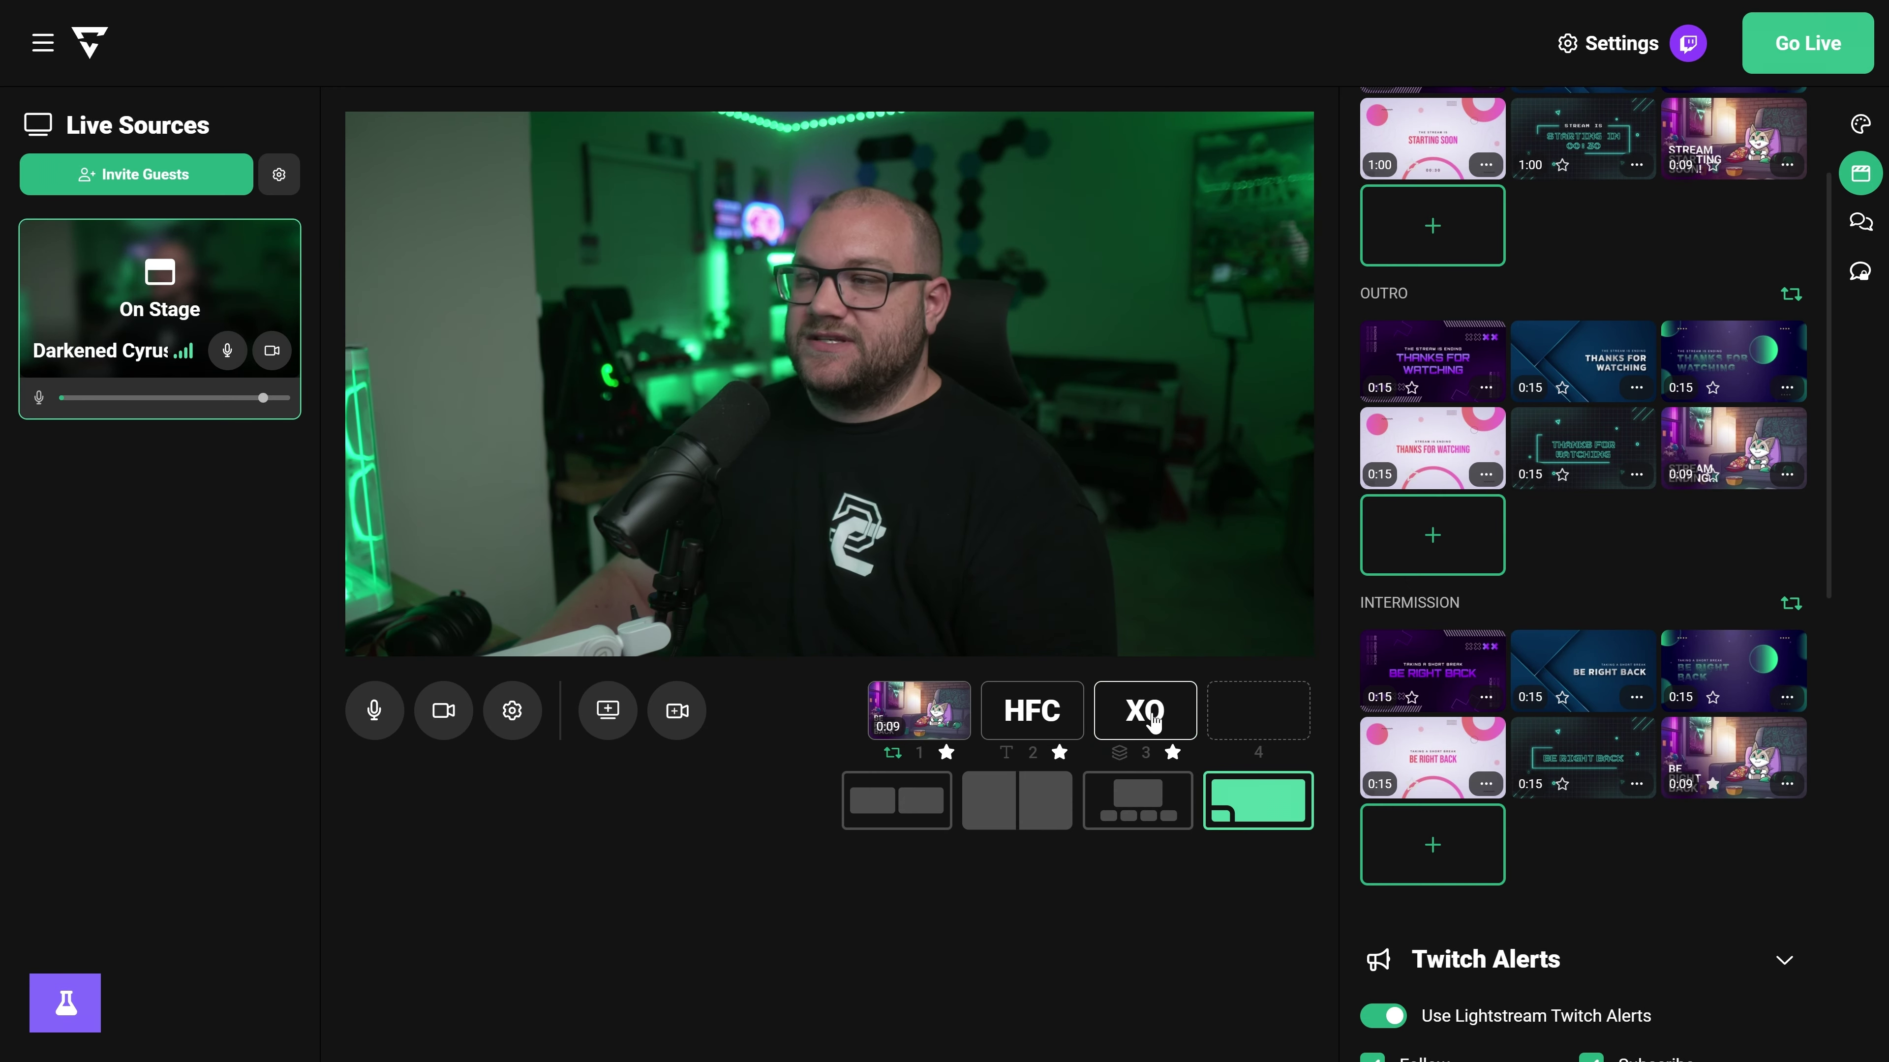
Turn on the XO overlay and make the cat Outro clip favourite slot 2
click(1152, 719)
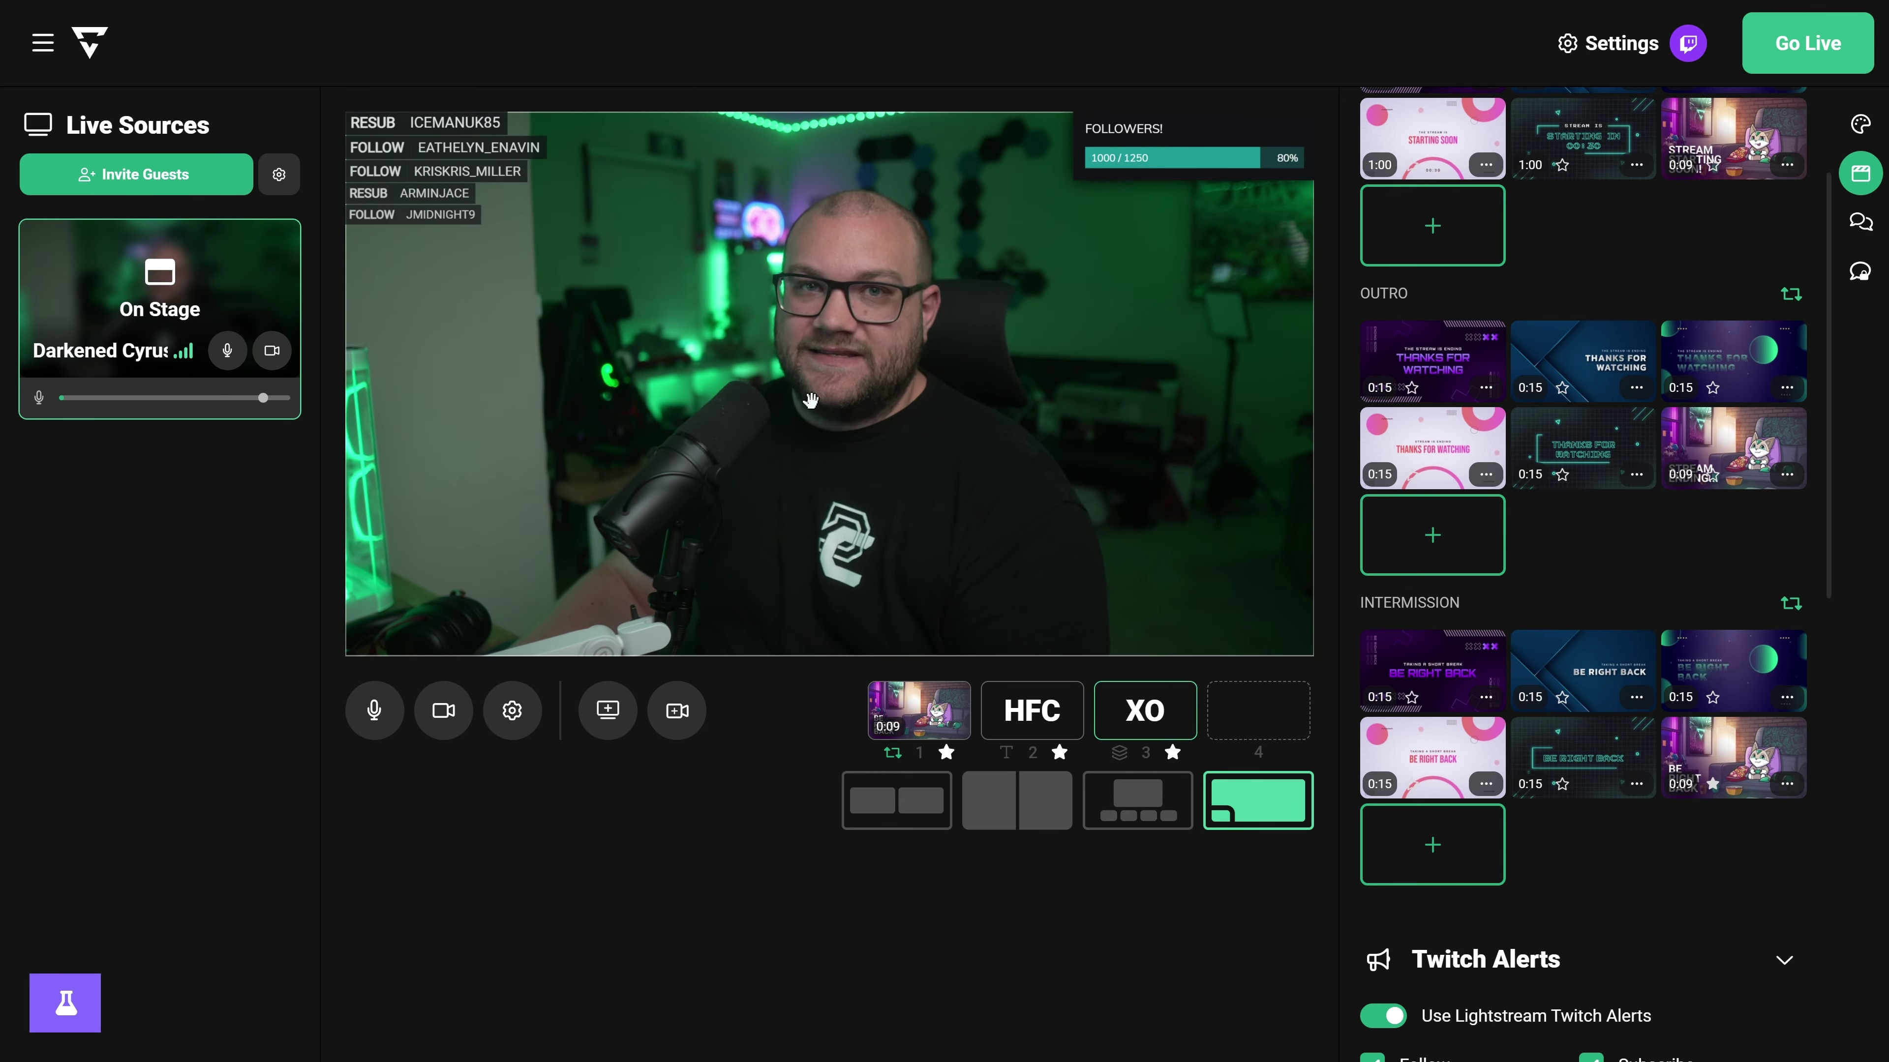
click(1712, 476)
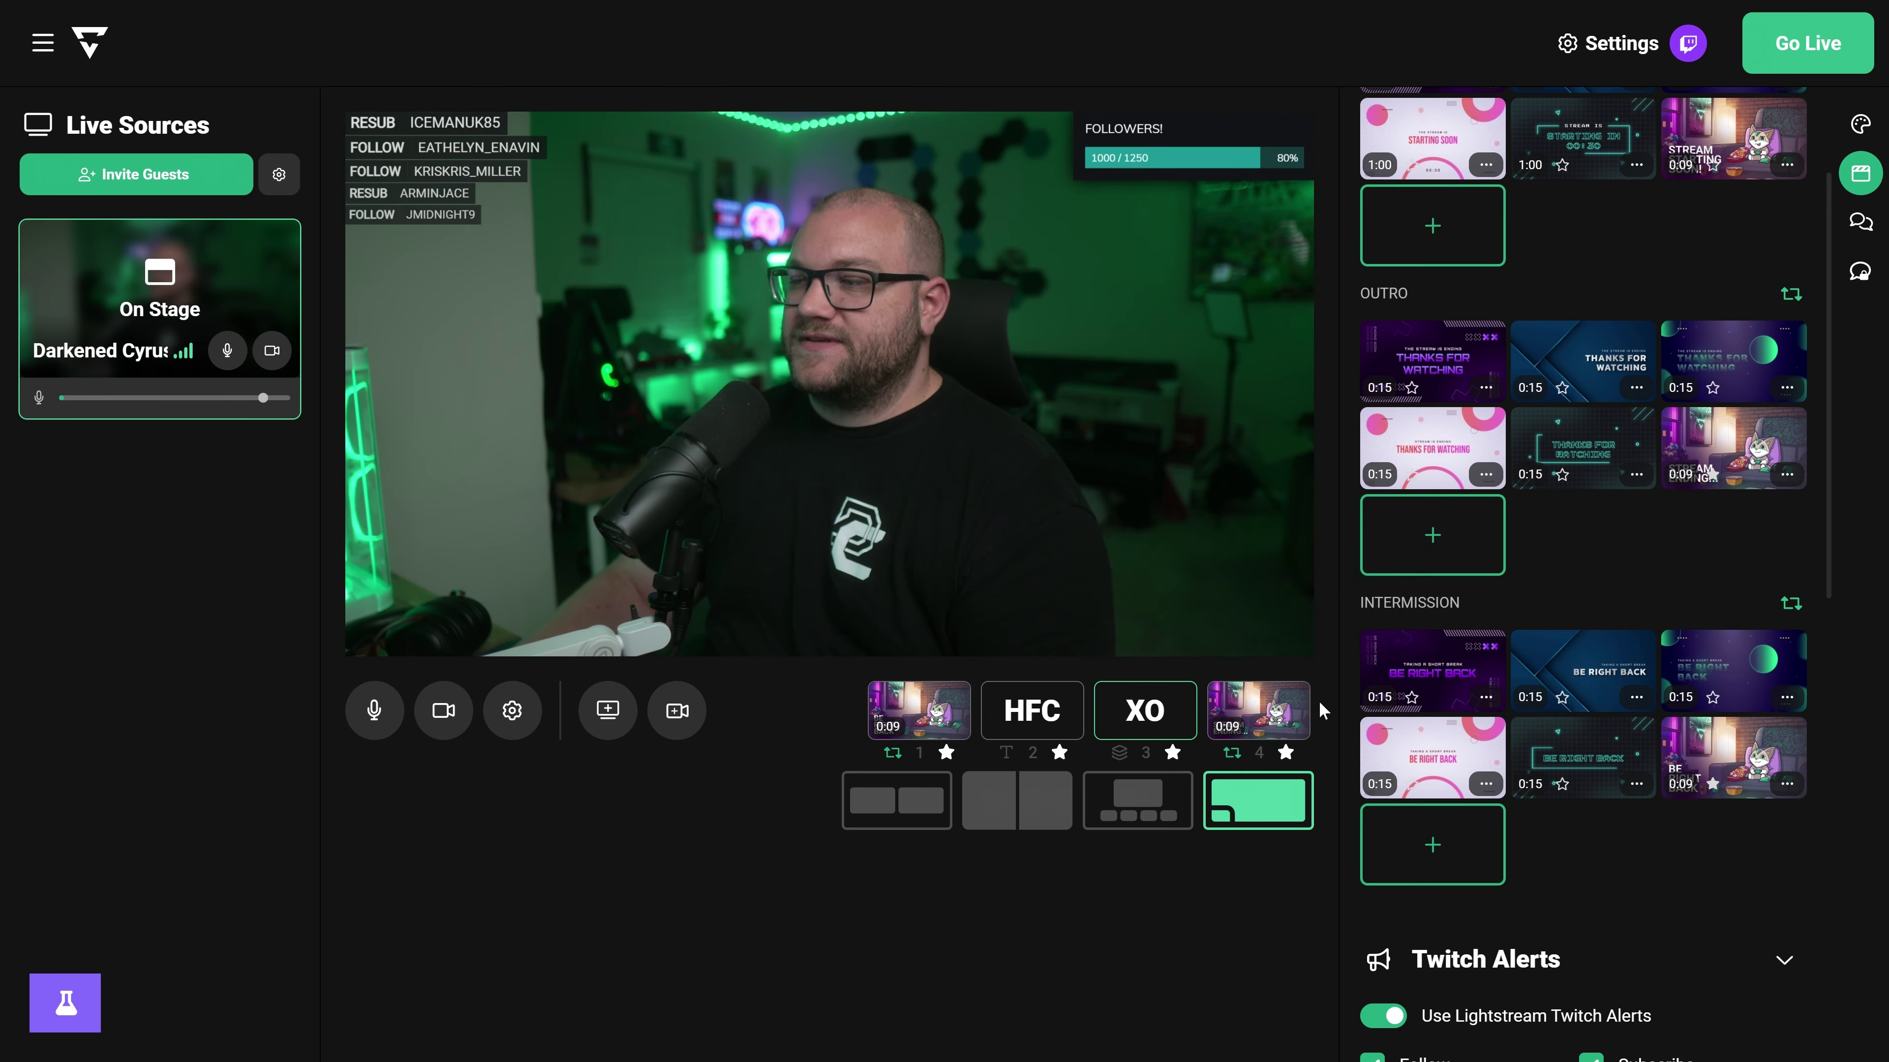
drag(1301, 711, 1032, 714)
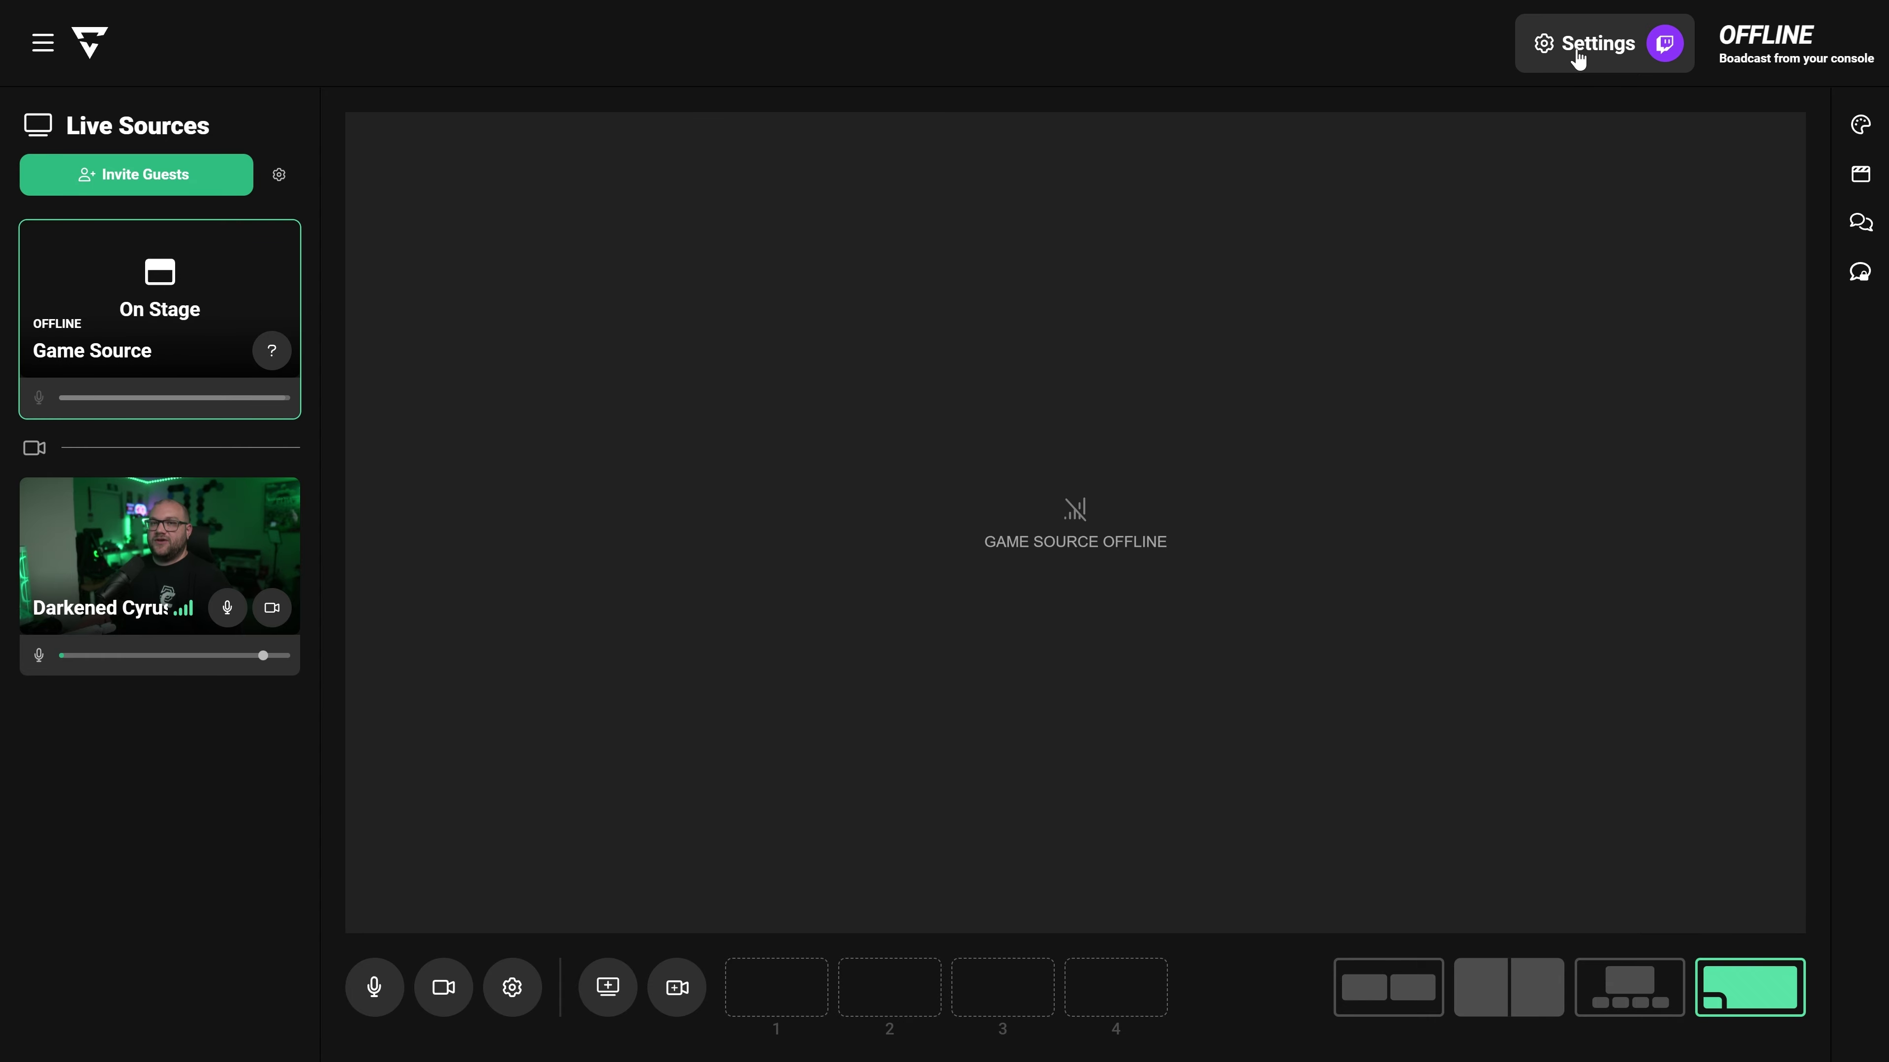
From Settings, bring up the Add Destination platform grid
click(1578, 60)
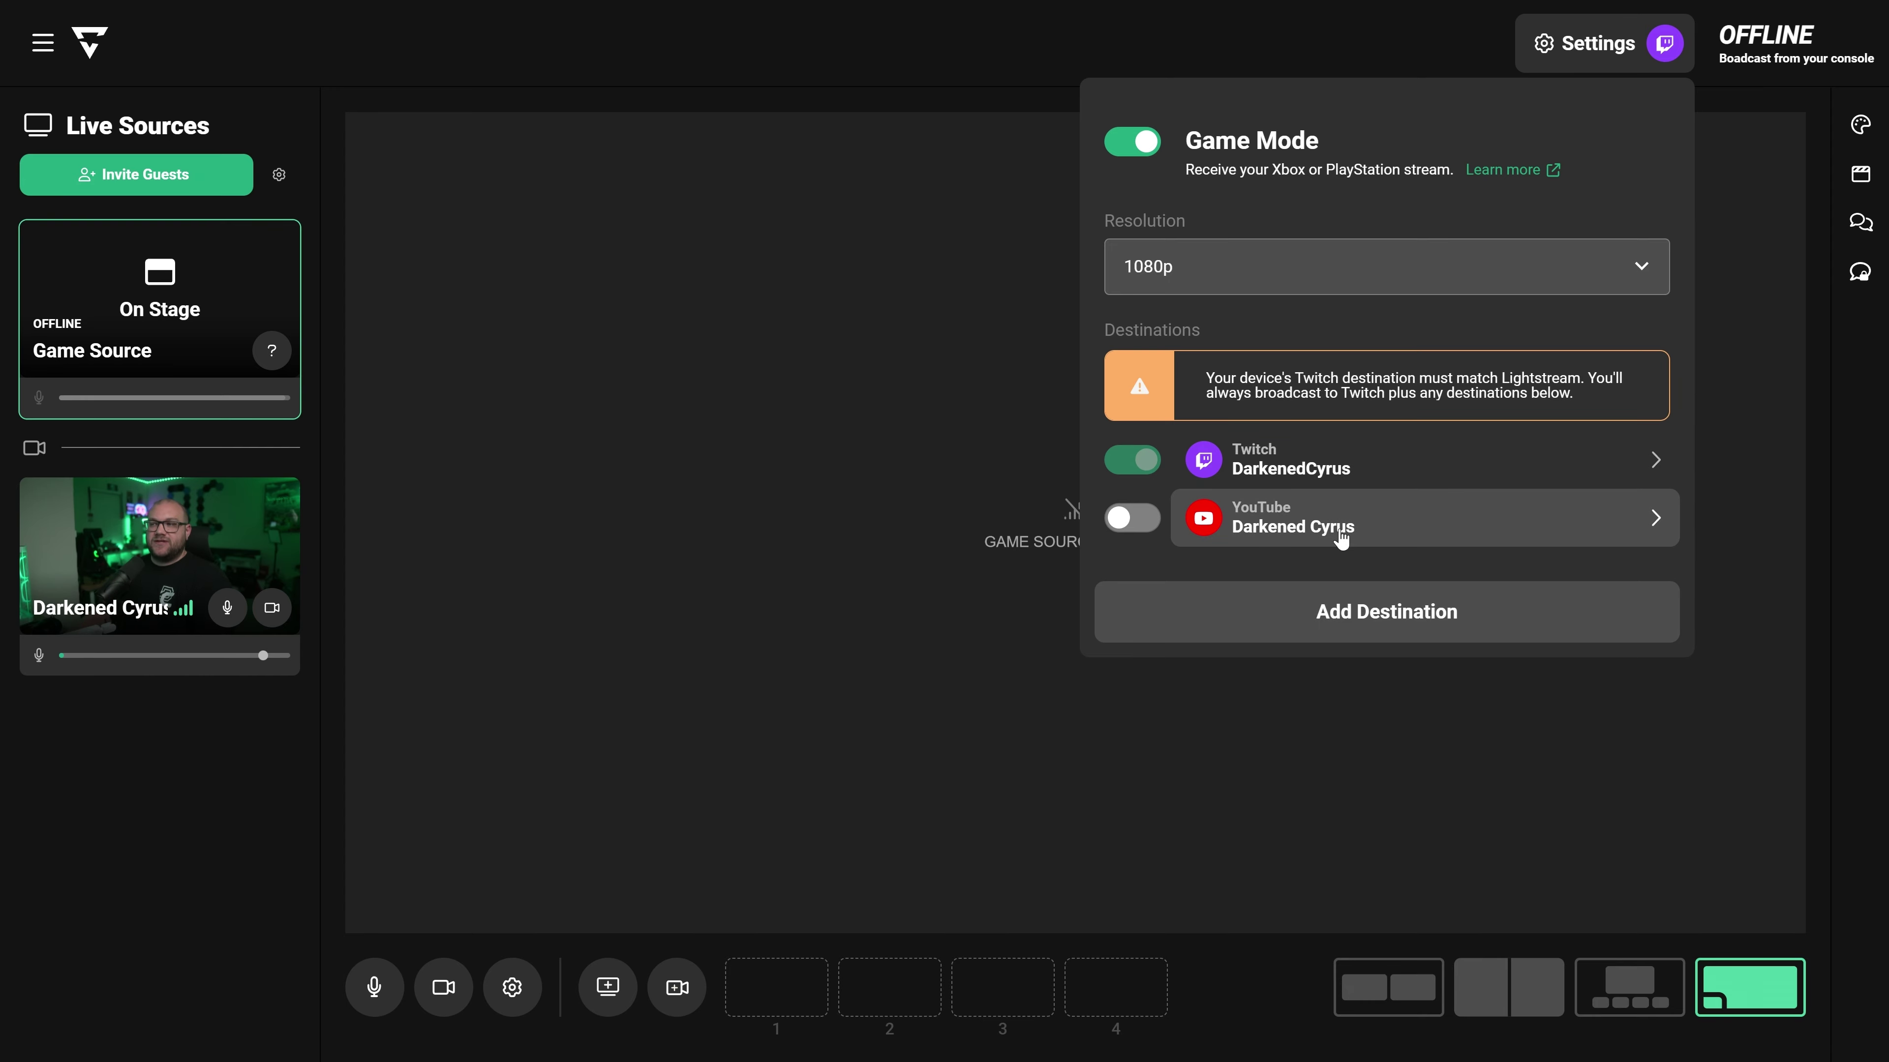
click(1363, 607)
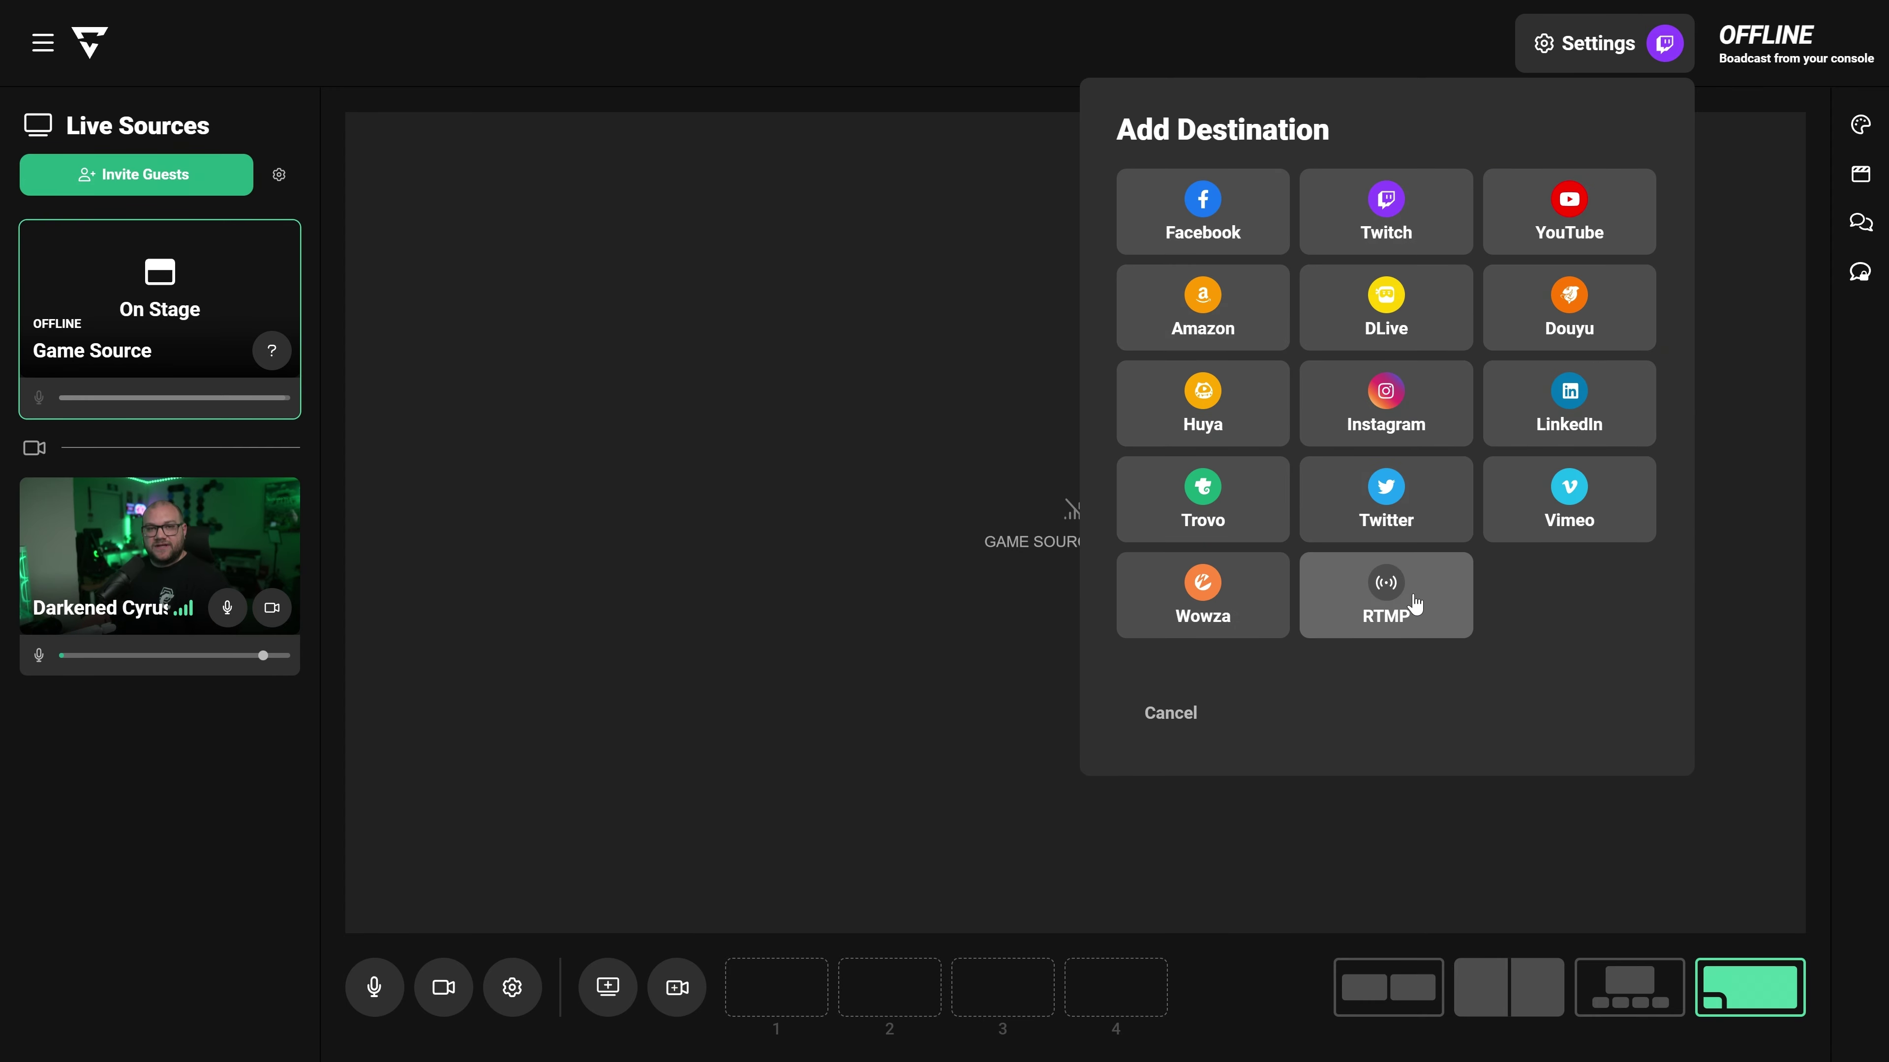
View the custom RTMP destination form, then dismiss it with Escape
click(1415, 604)
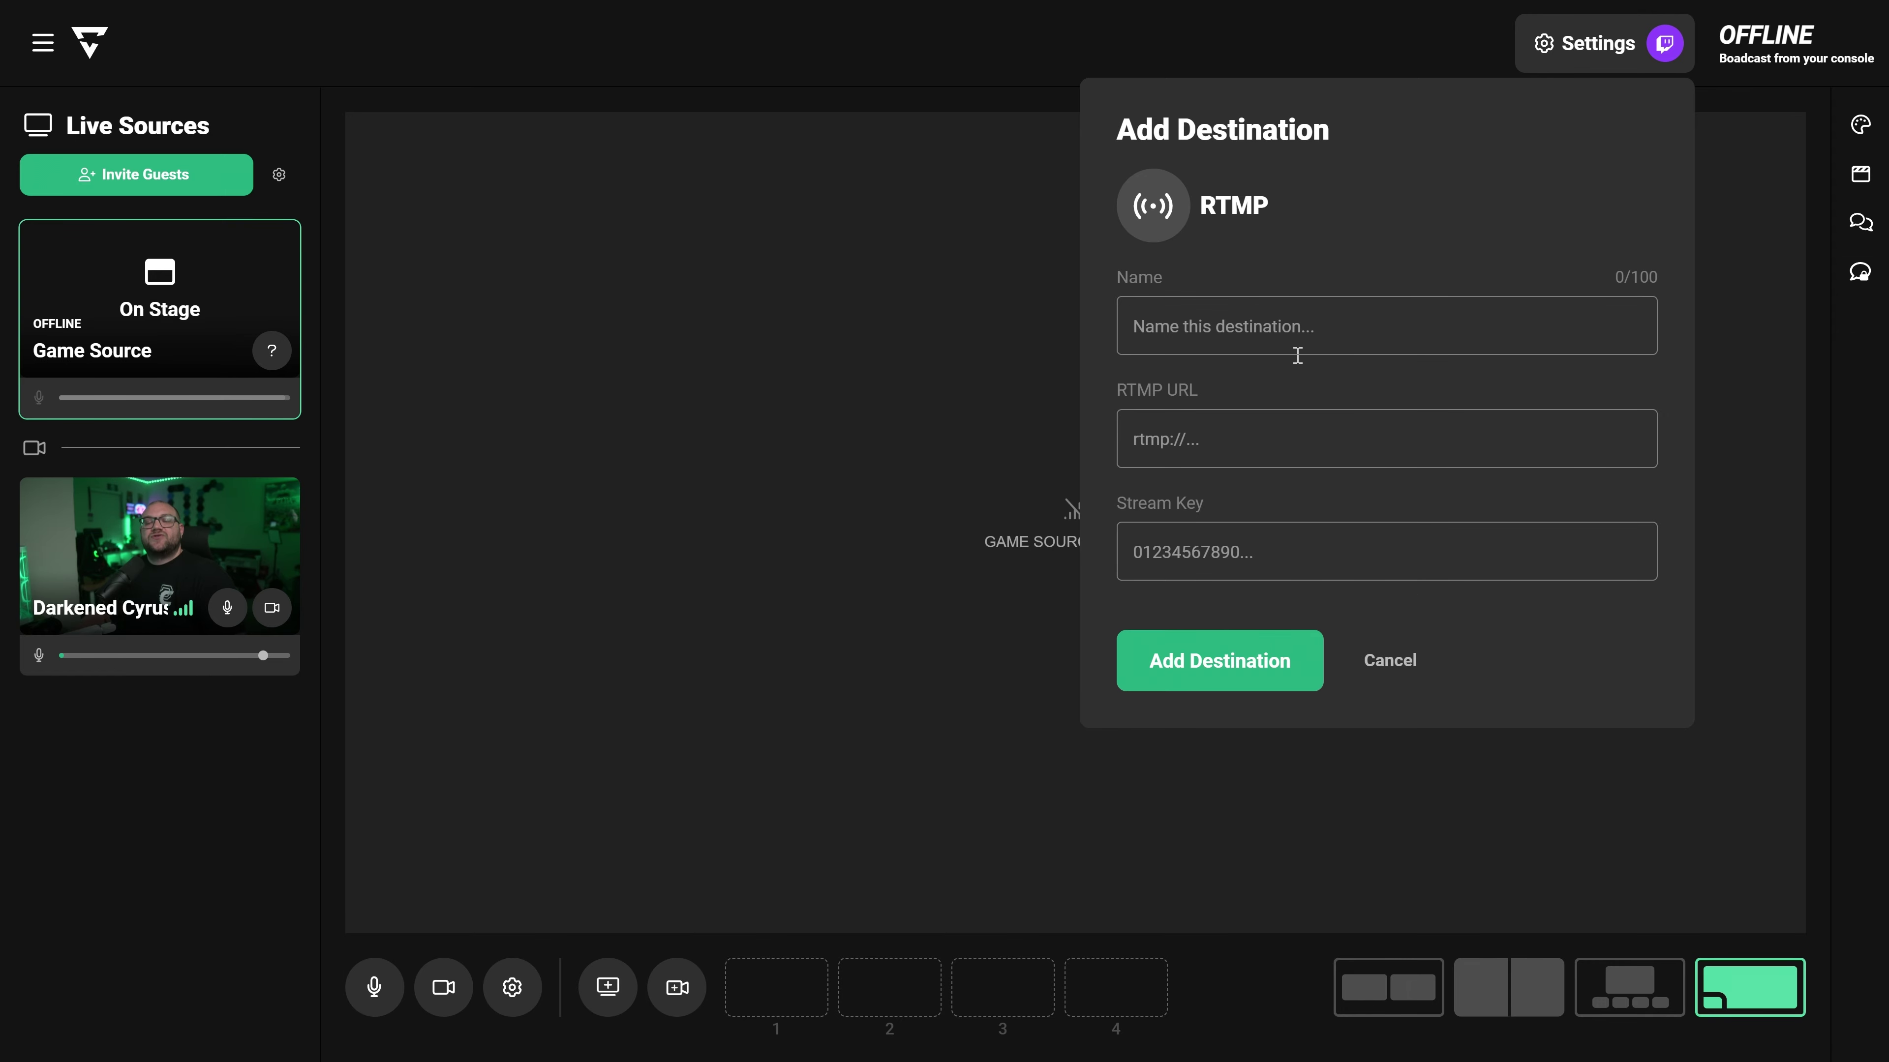
key(Escape)
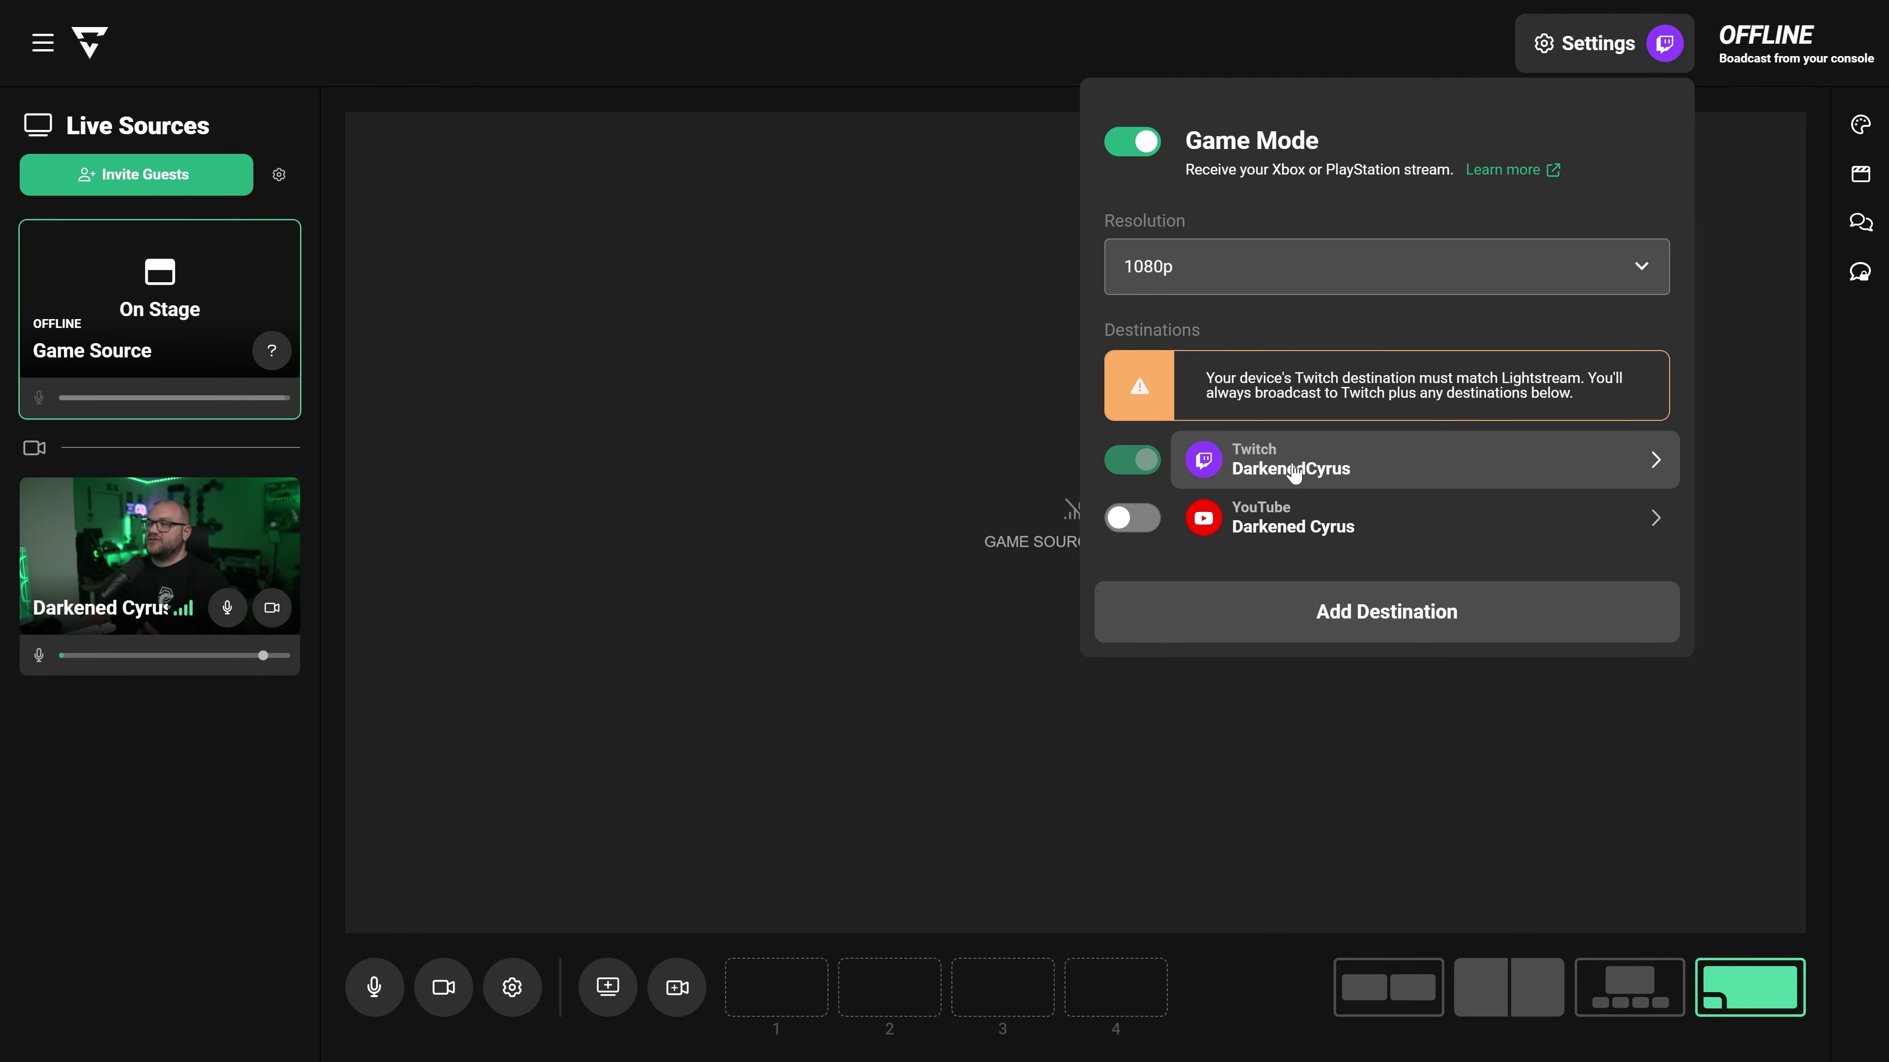
Open and close the Twitch and YouTube destination details without changes
click(1295, 474)
click(1313, 485)
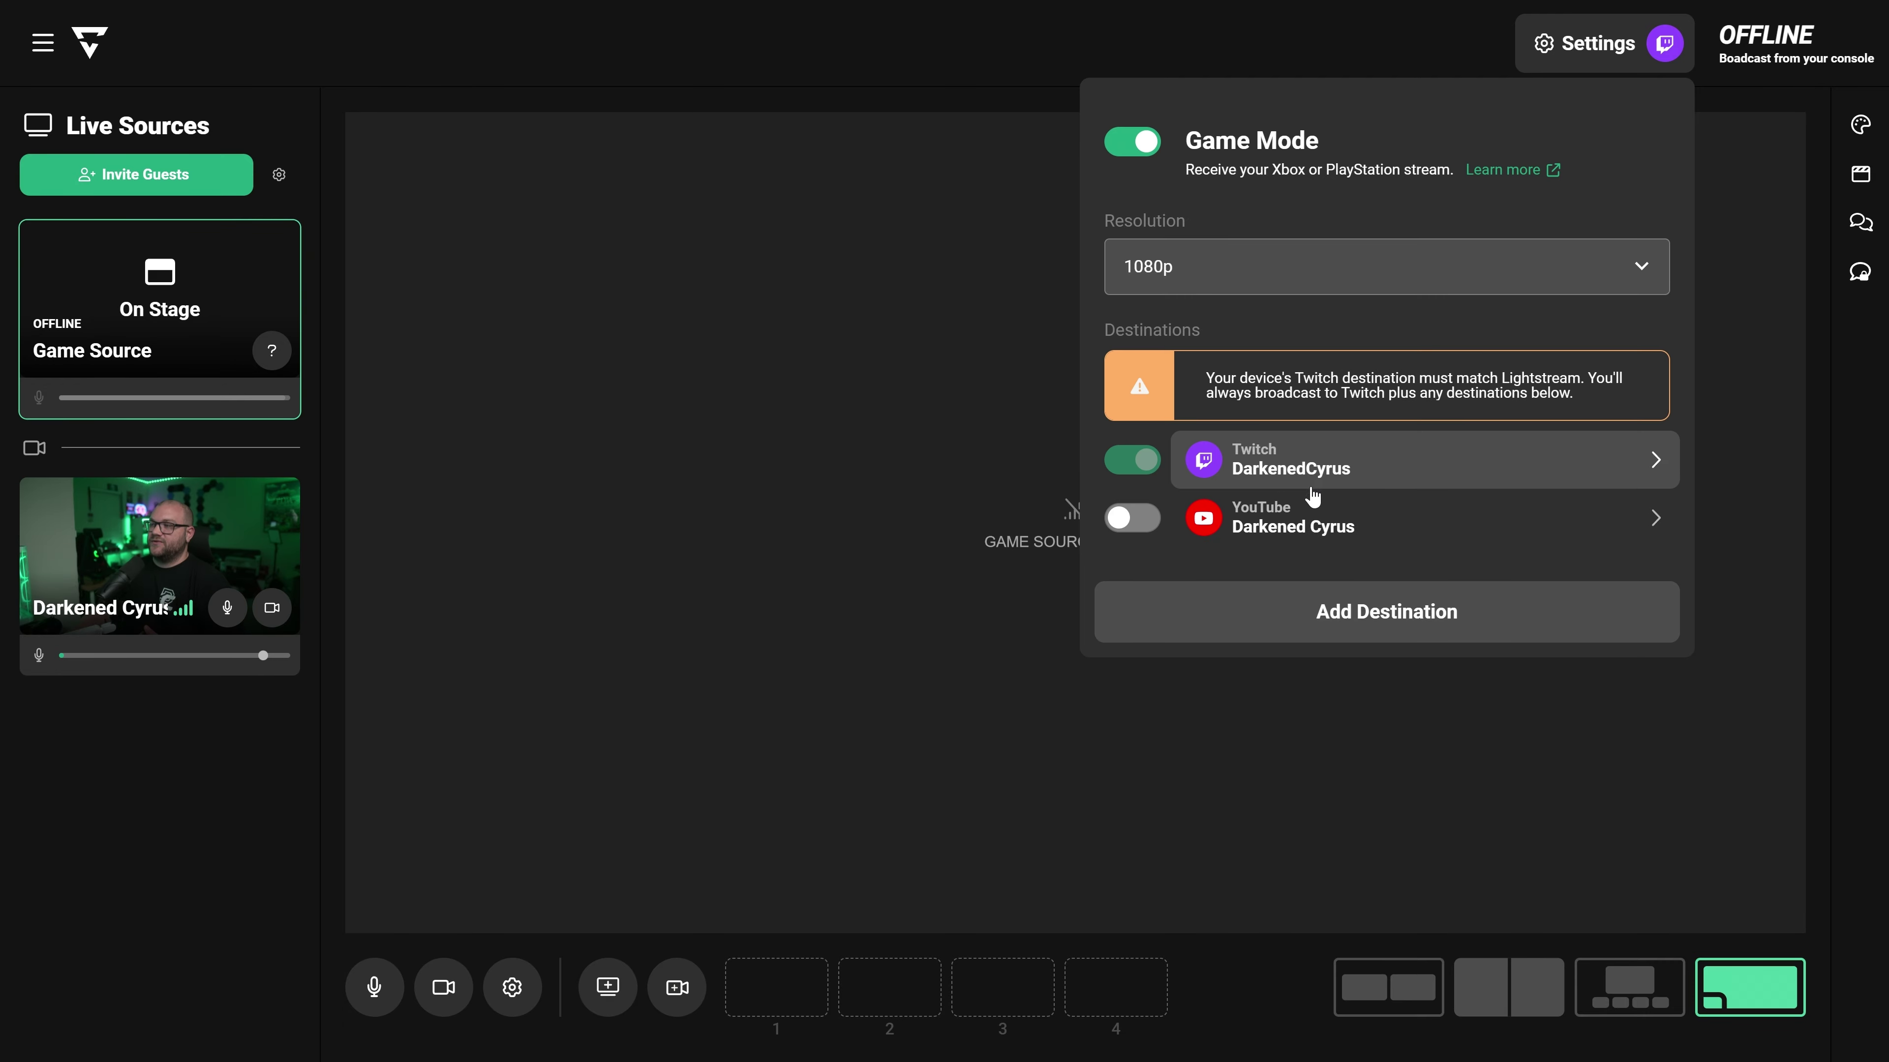
click(1310, 512)
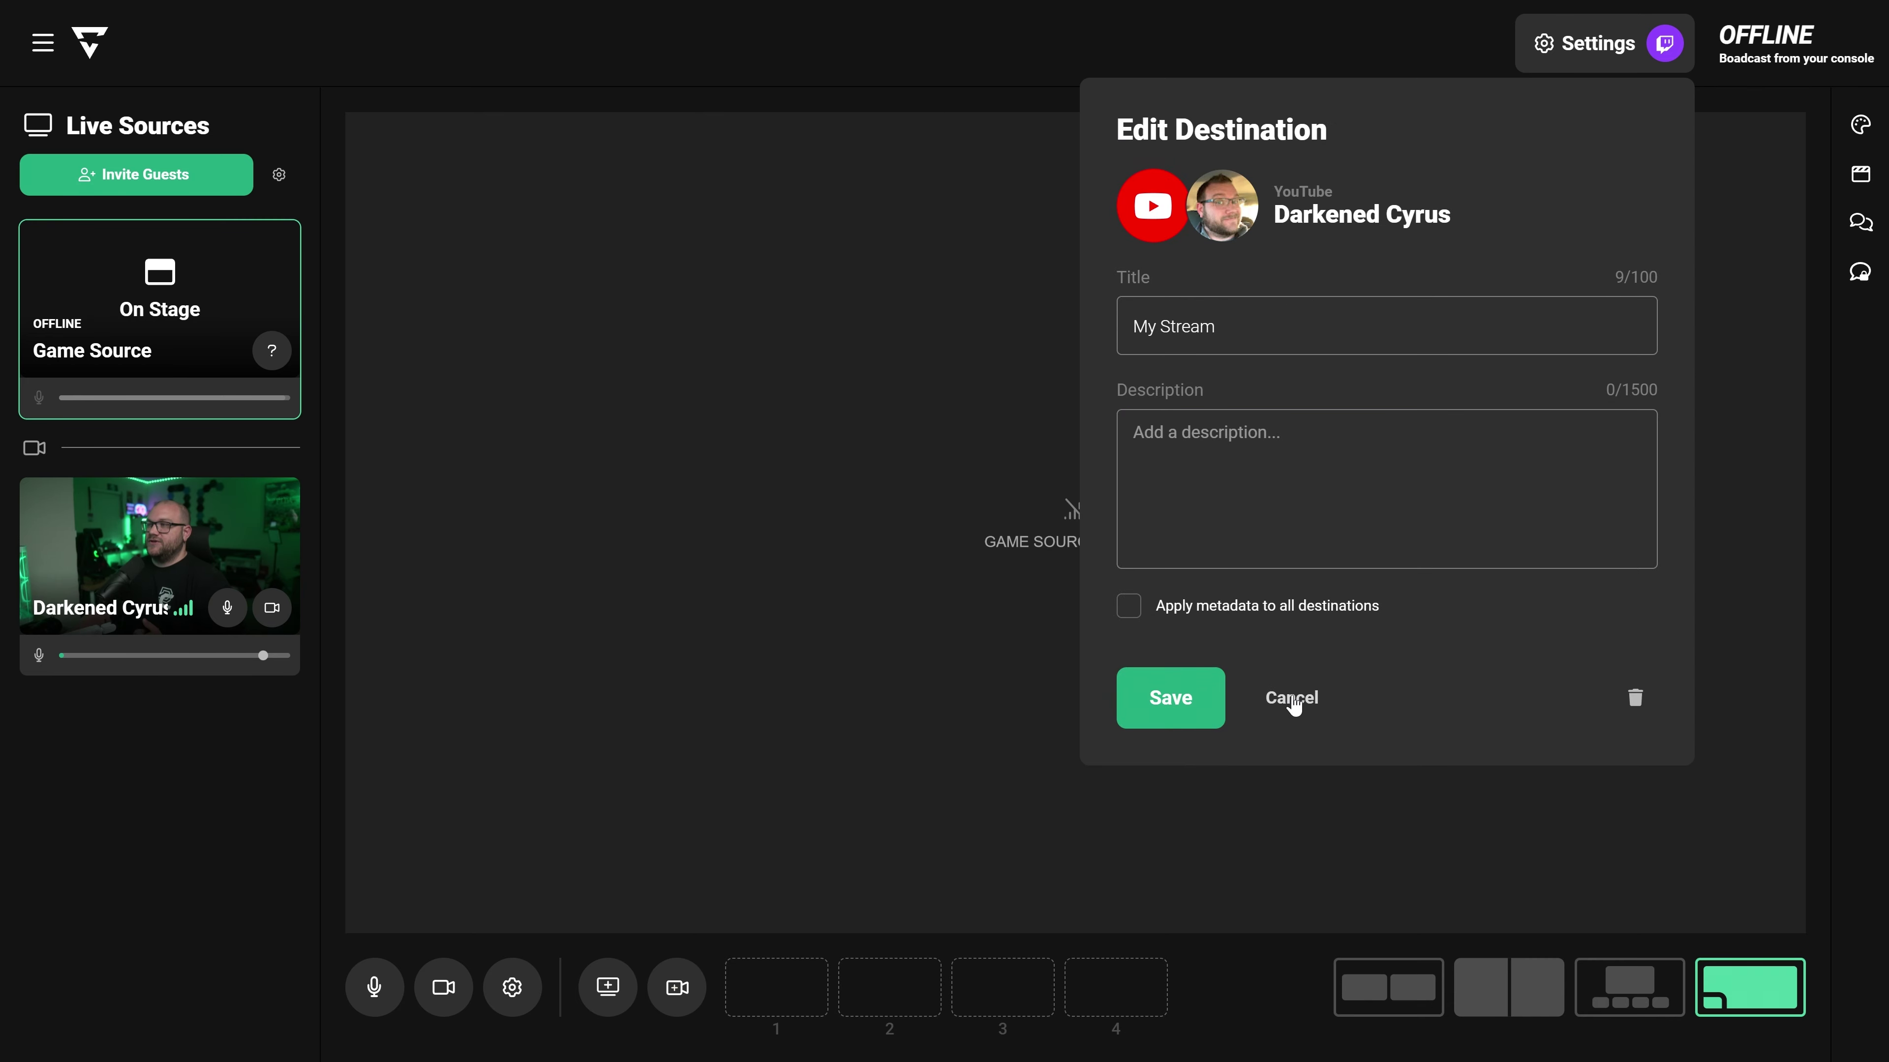
click(1295, 704)
Toggle the YouTube destination back on and check the available stream resolutions
click(1133, 518)
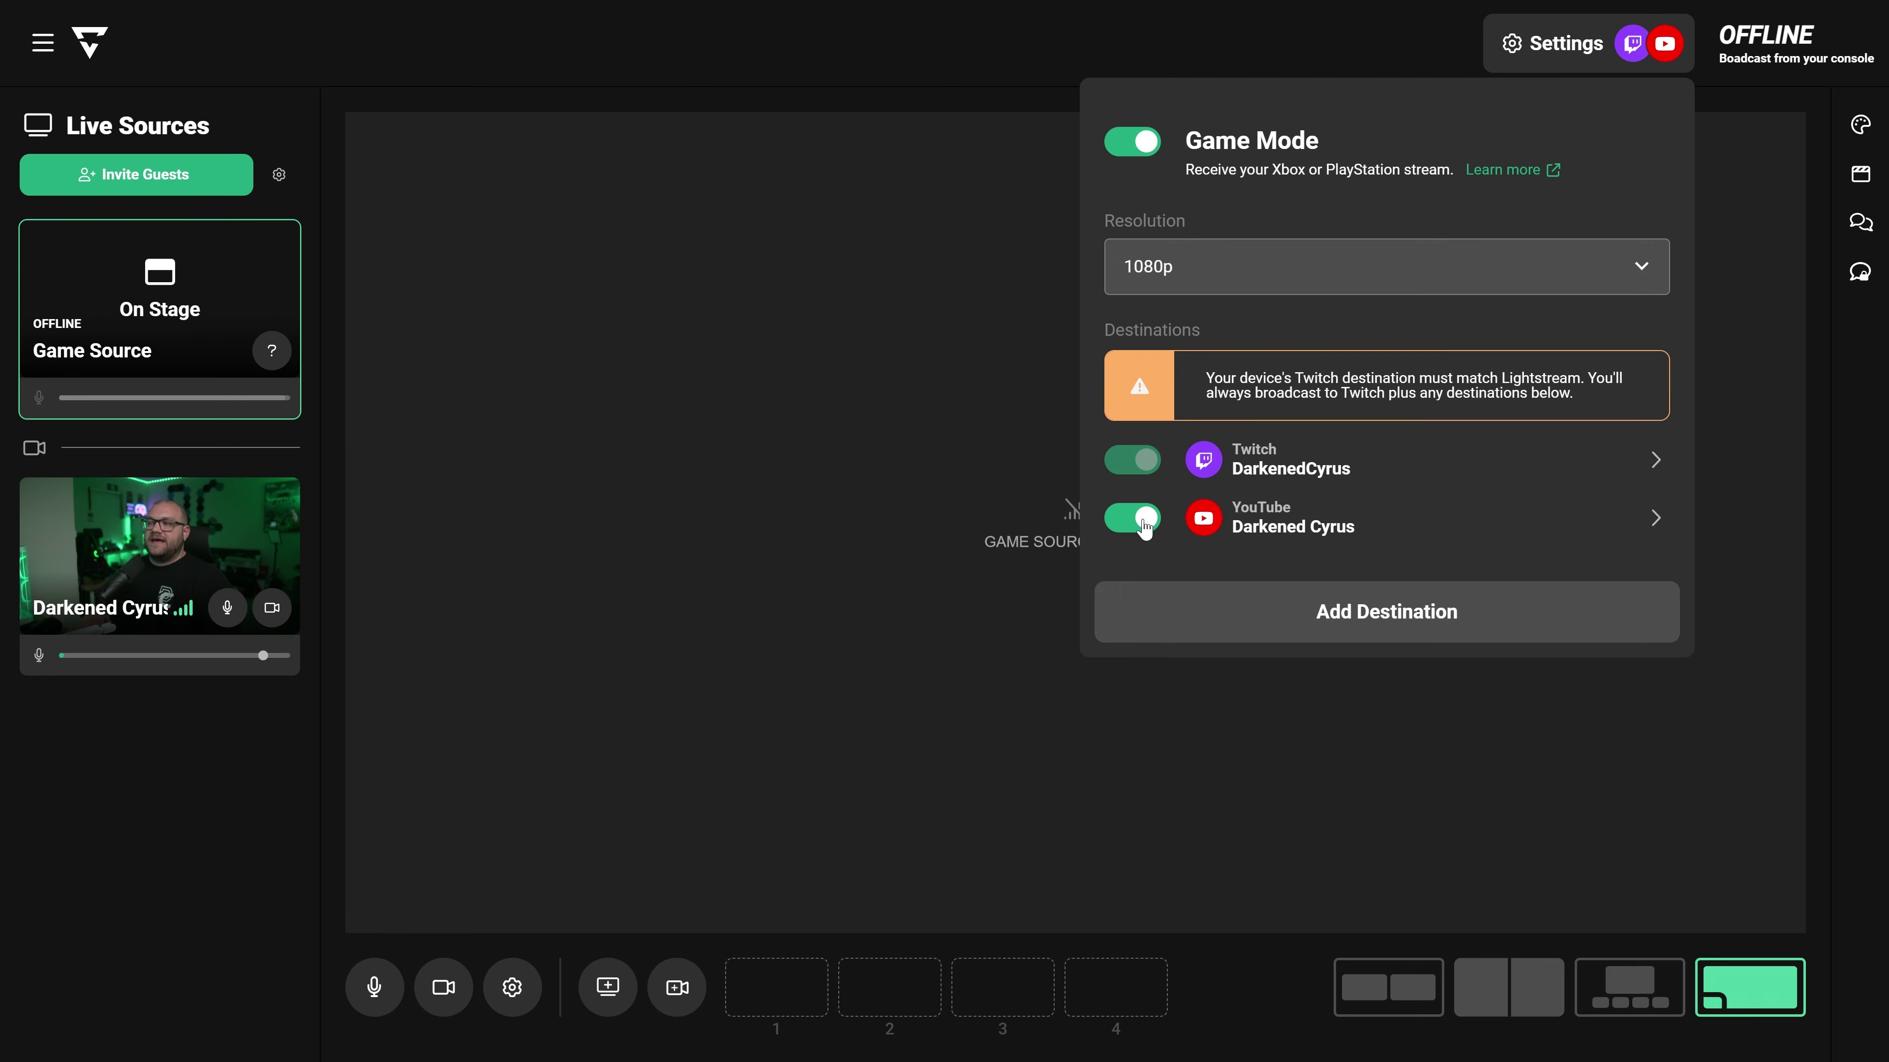
click(1134, 519)
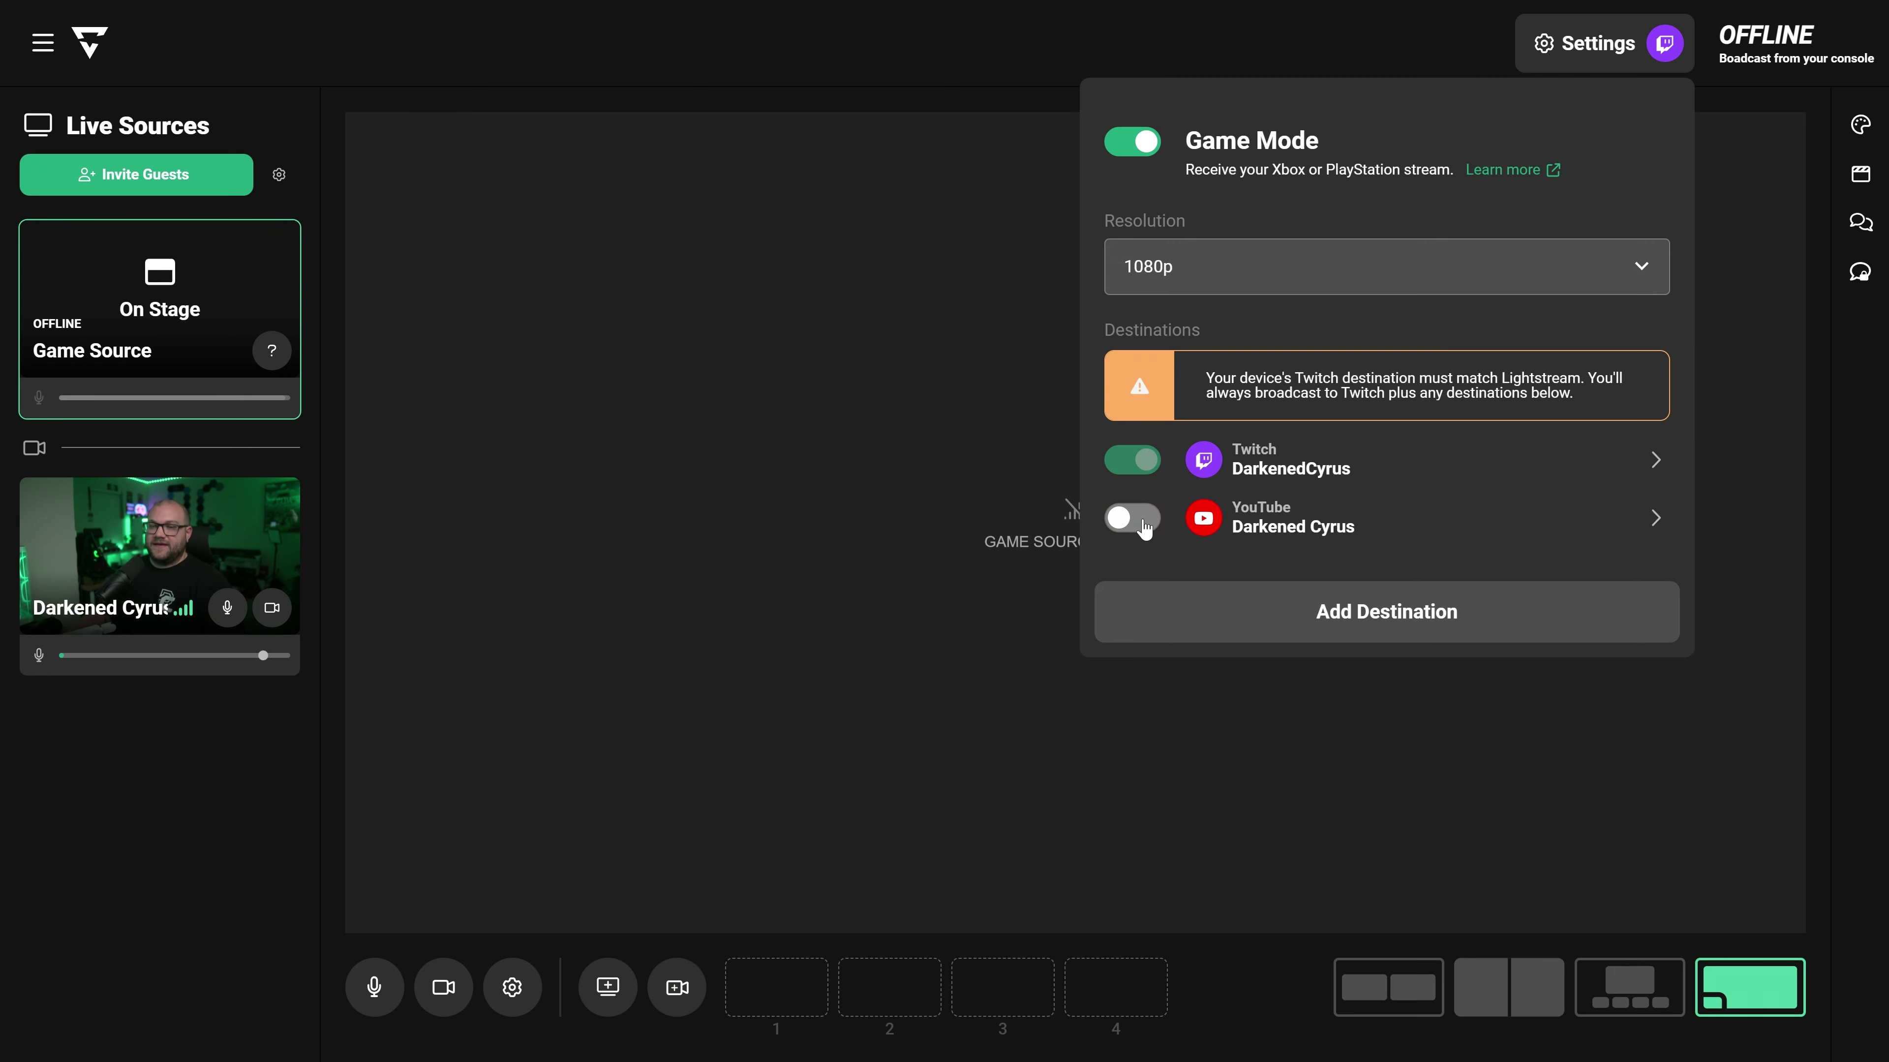
click(1144, 528)
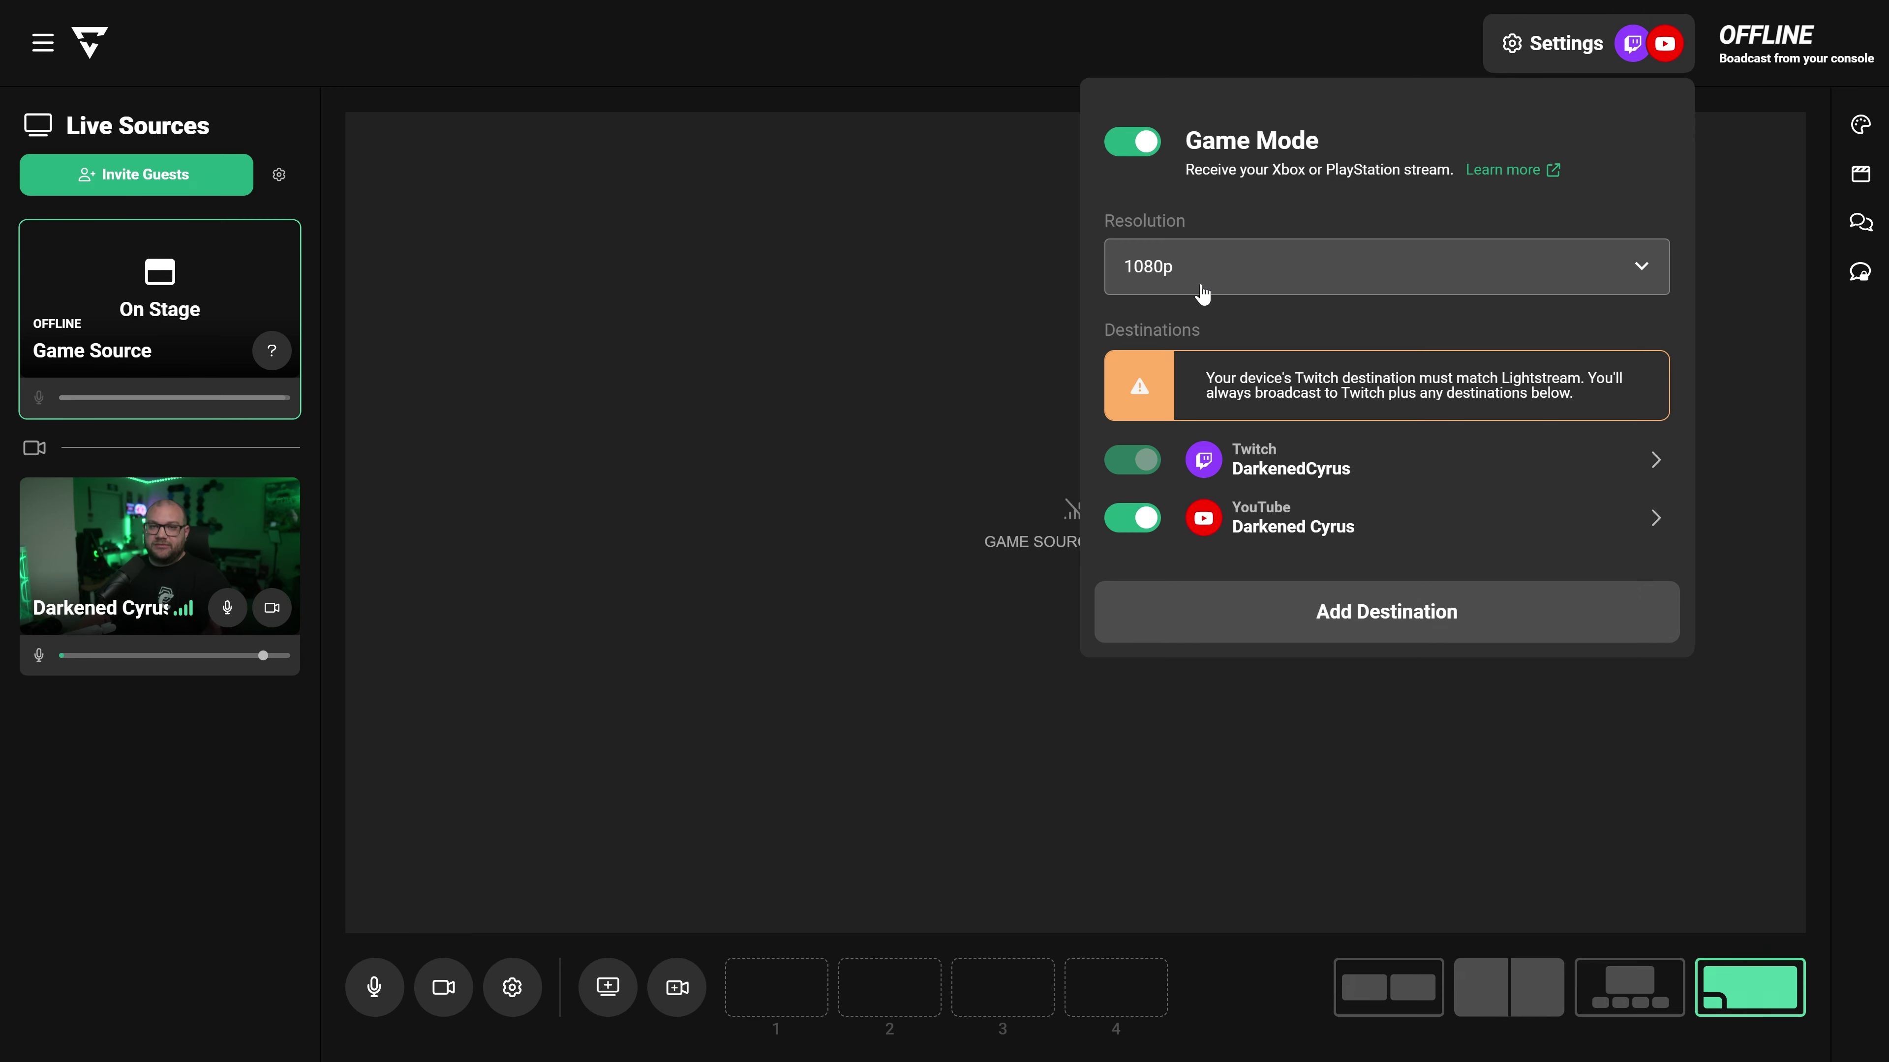
click(1227, 282)
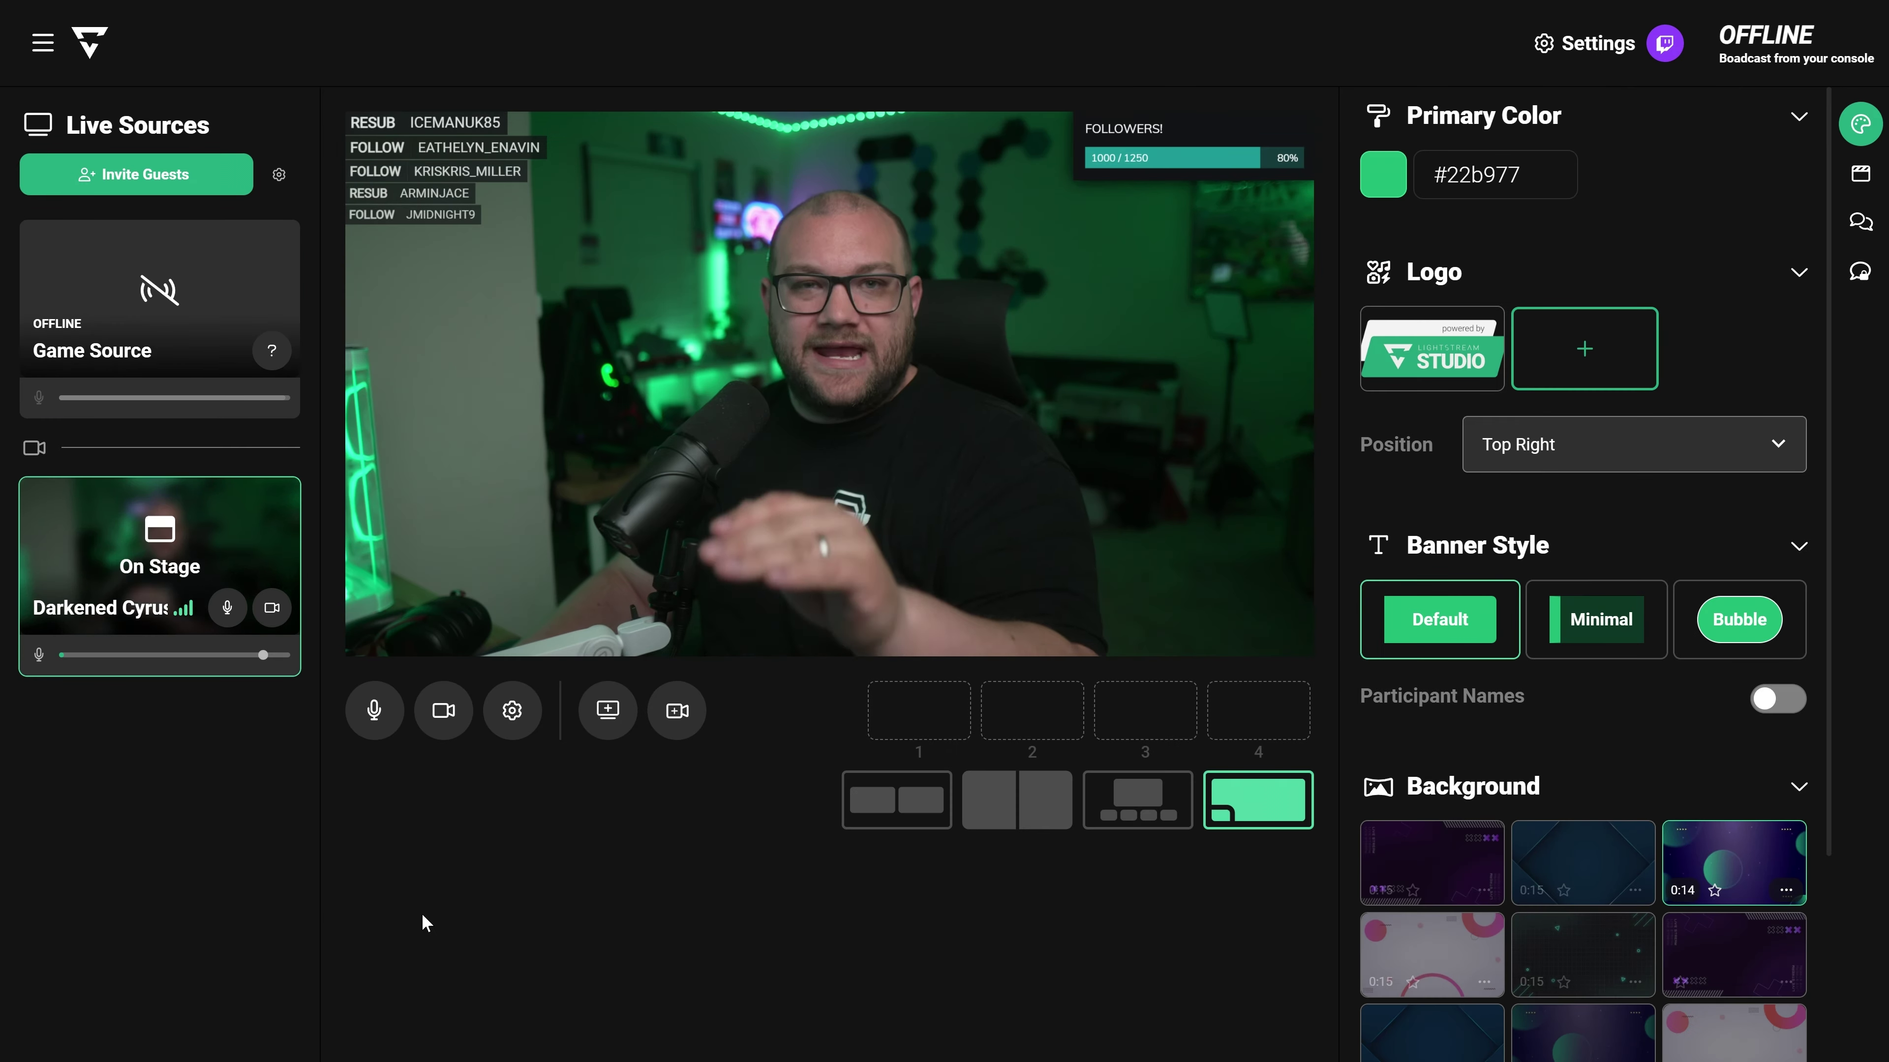
Drag the webcam onto the stage and swap it into the main view over the game inset
click(120, 281)
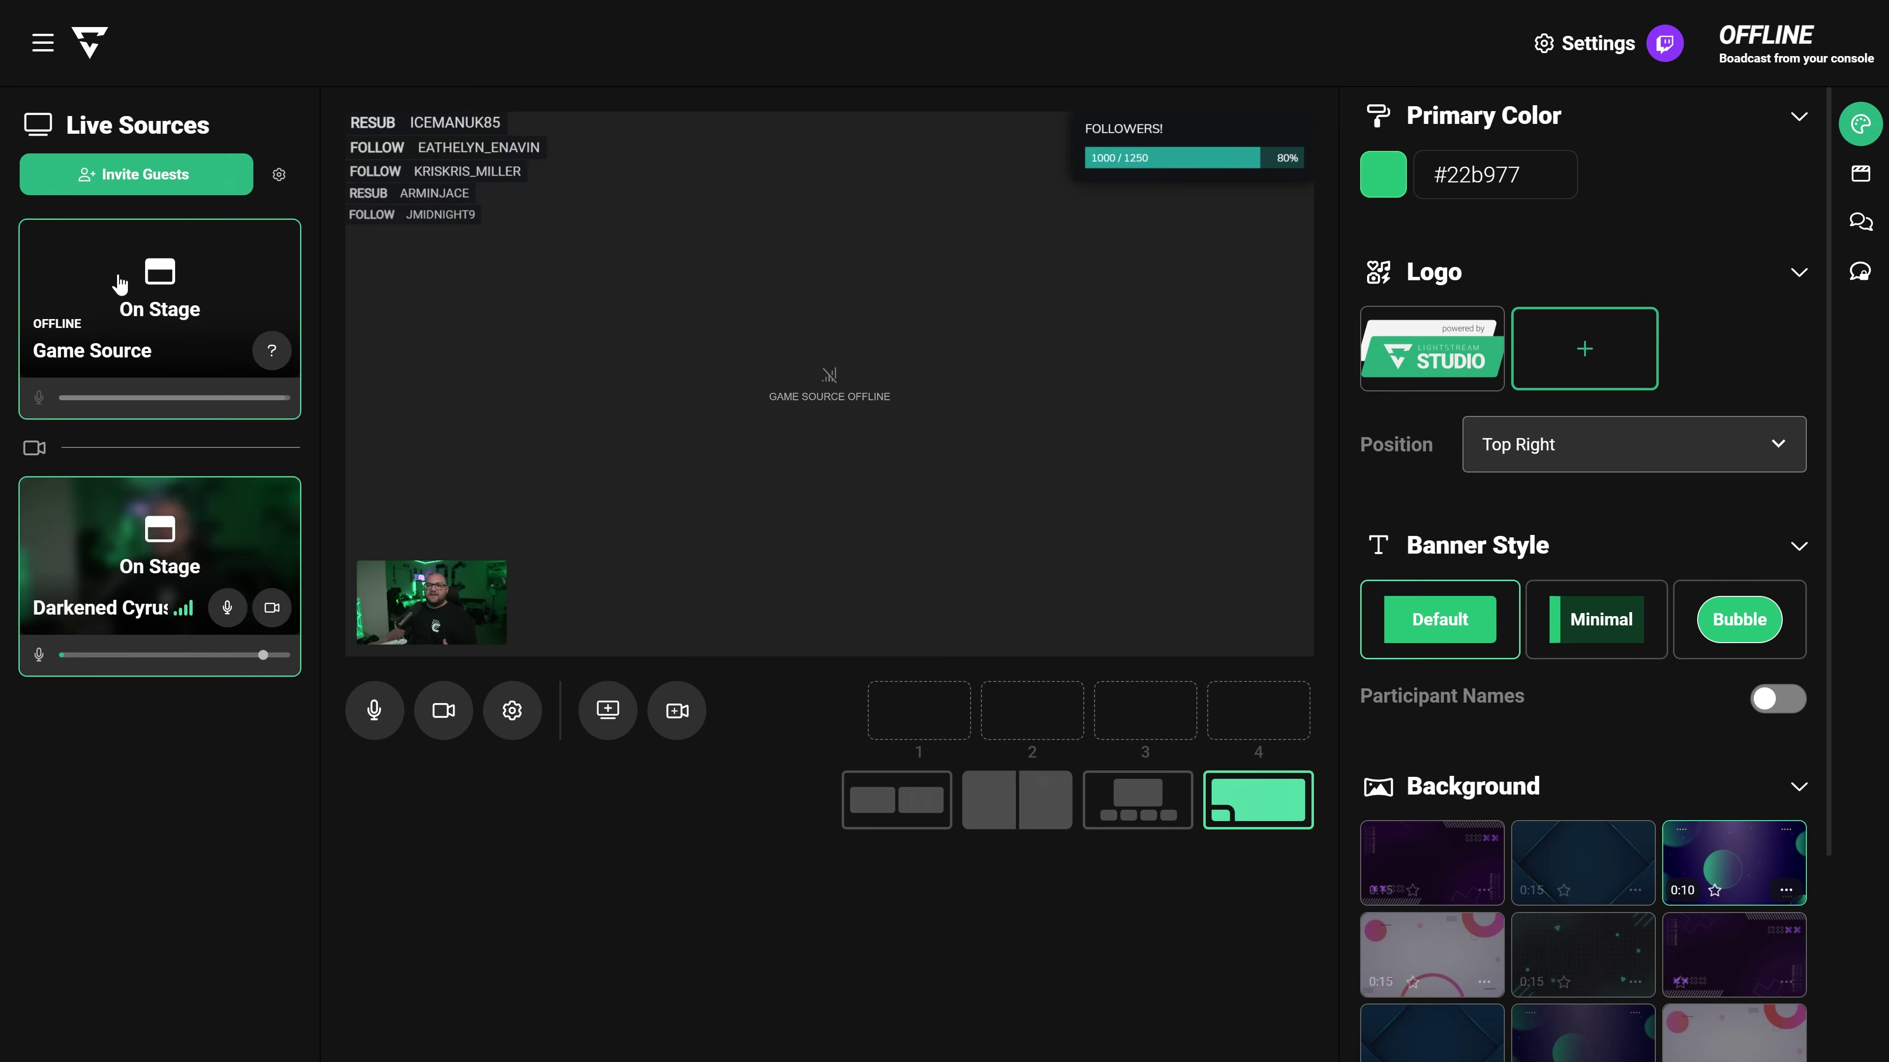
drag(416, 595, 584, 458)
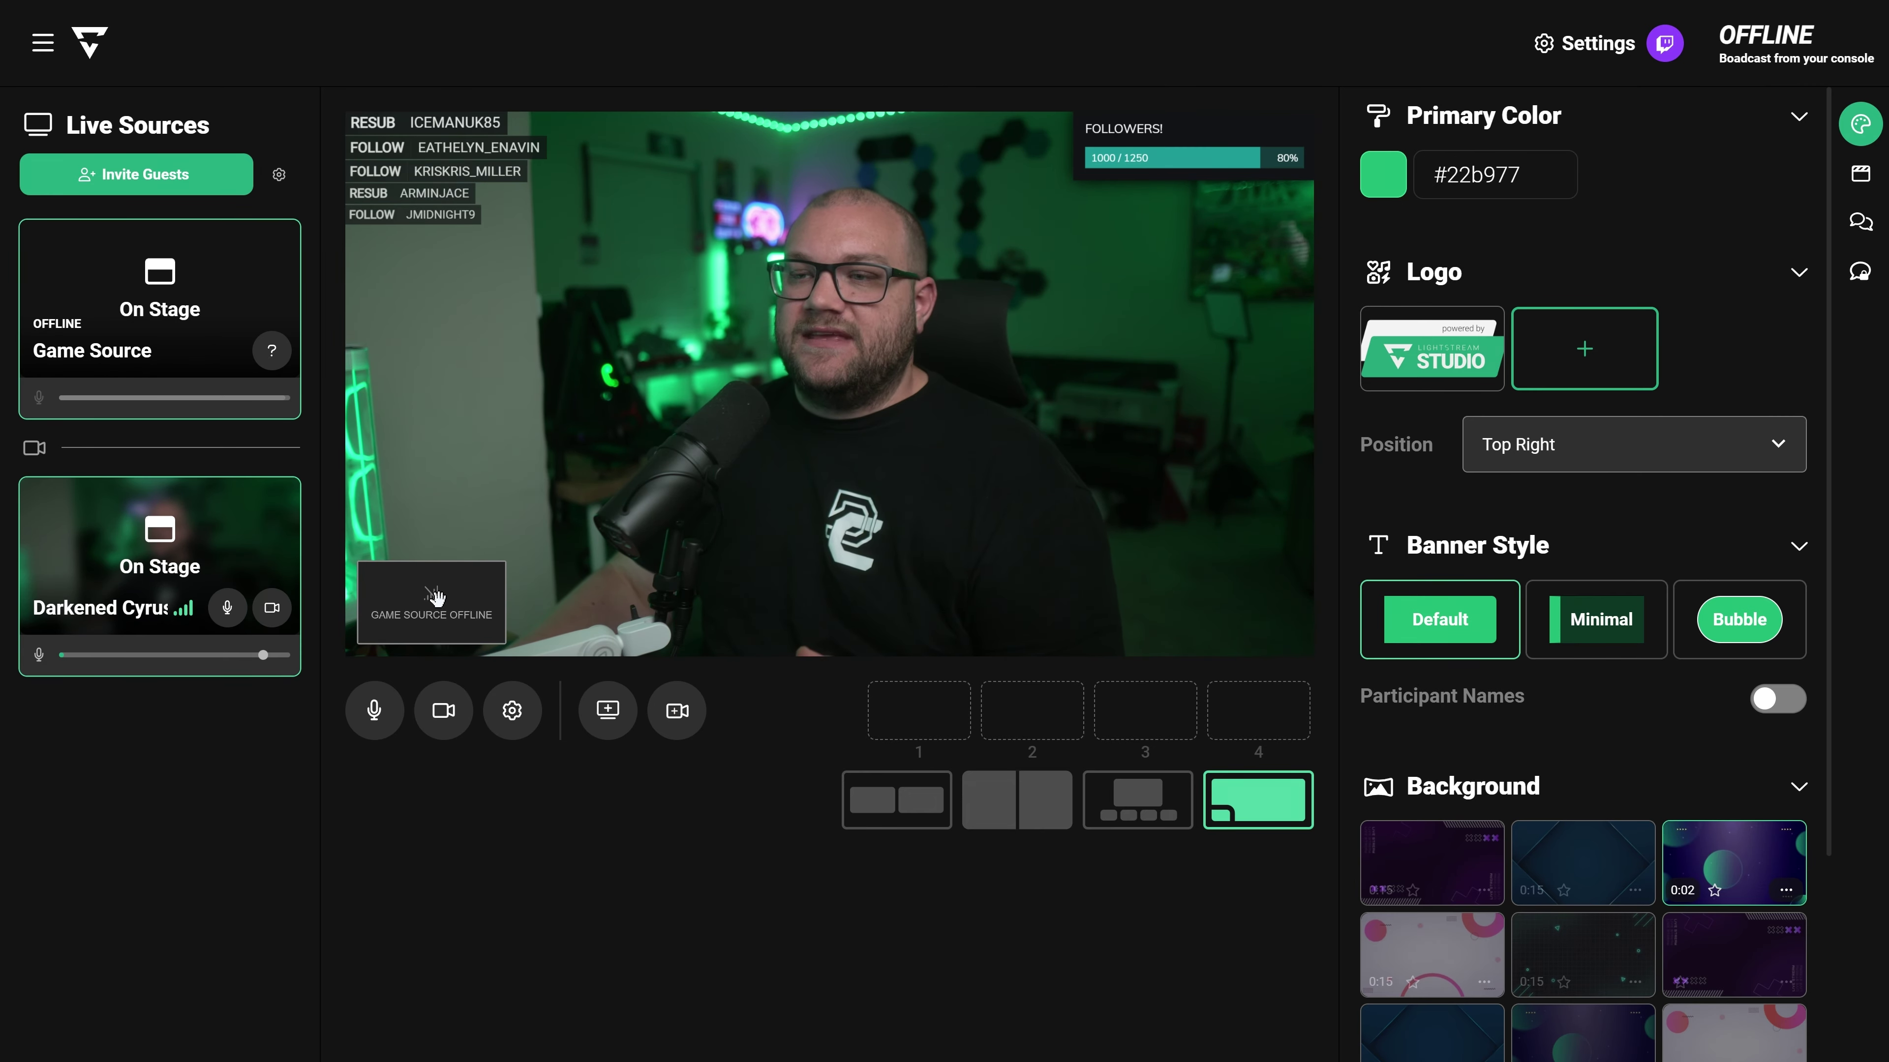
click(675, 428)
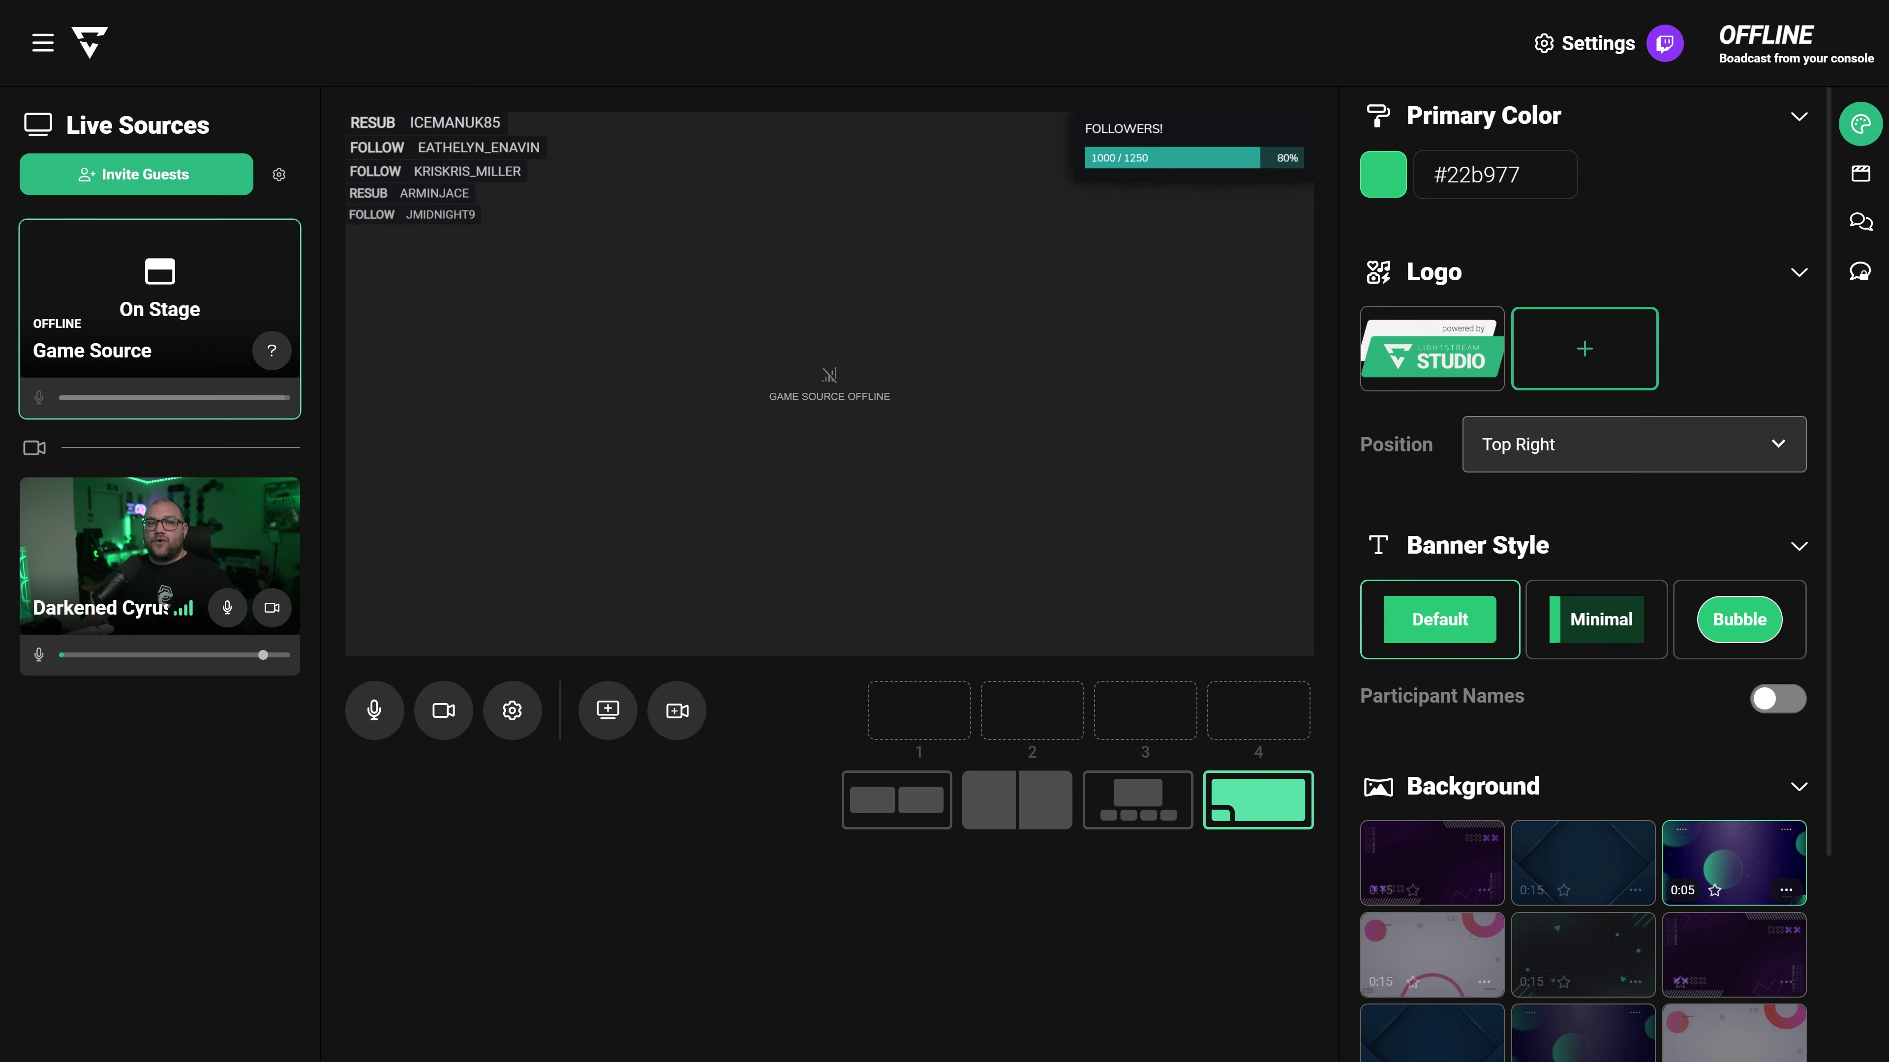
drag(264, 510, 439, 458)
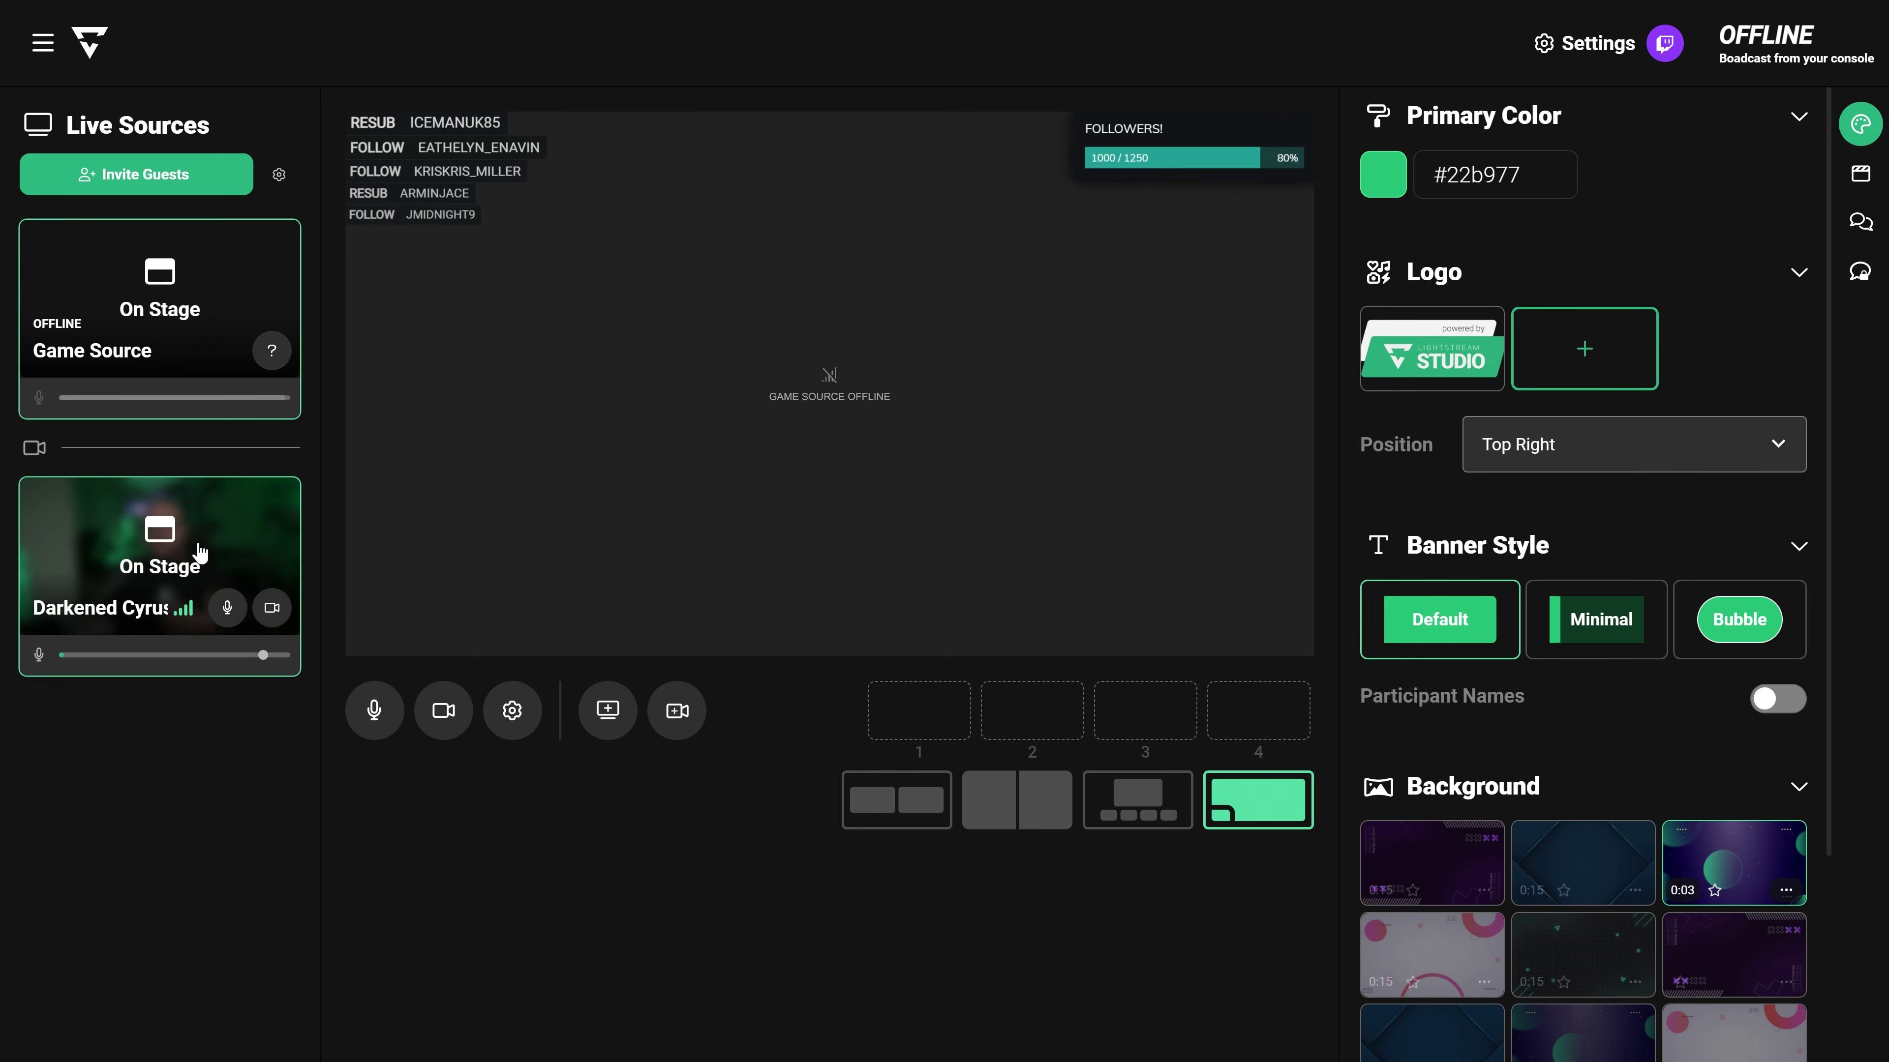
click(465, 604)
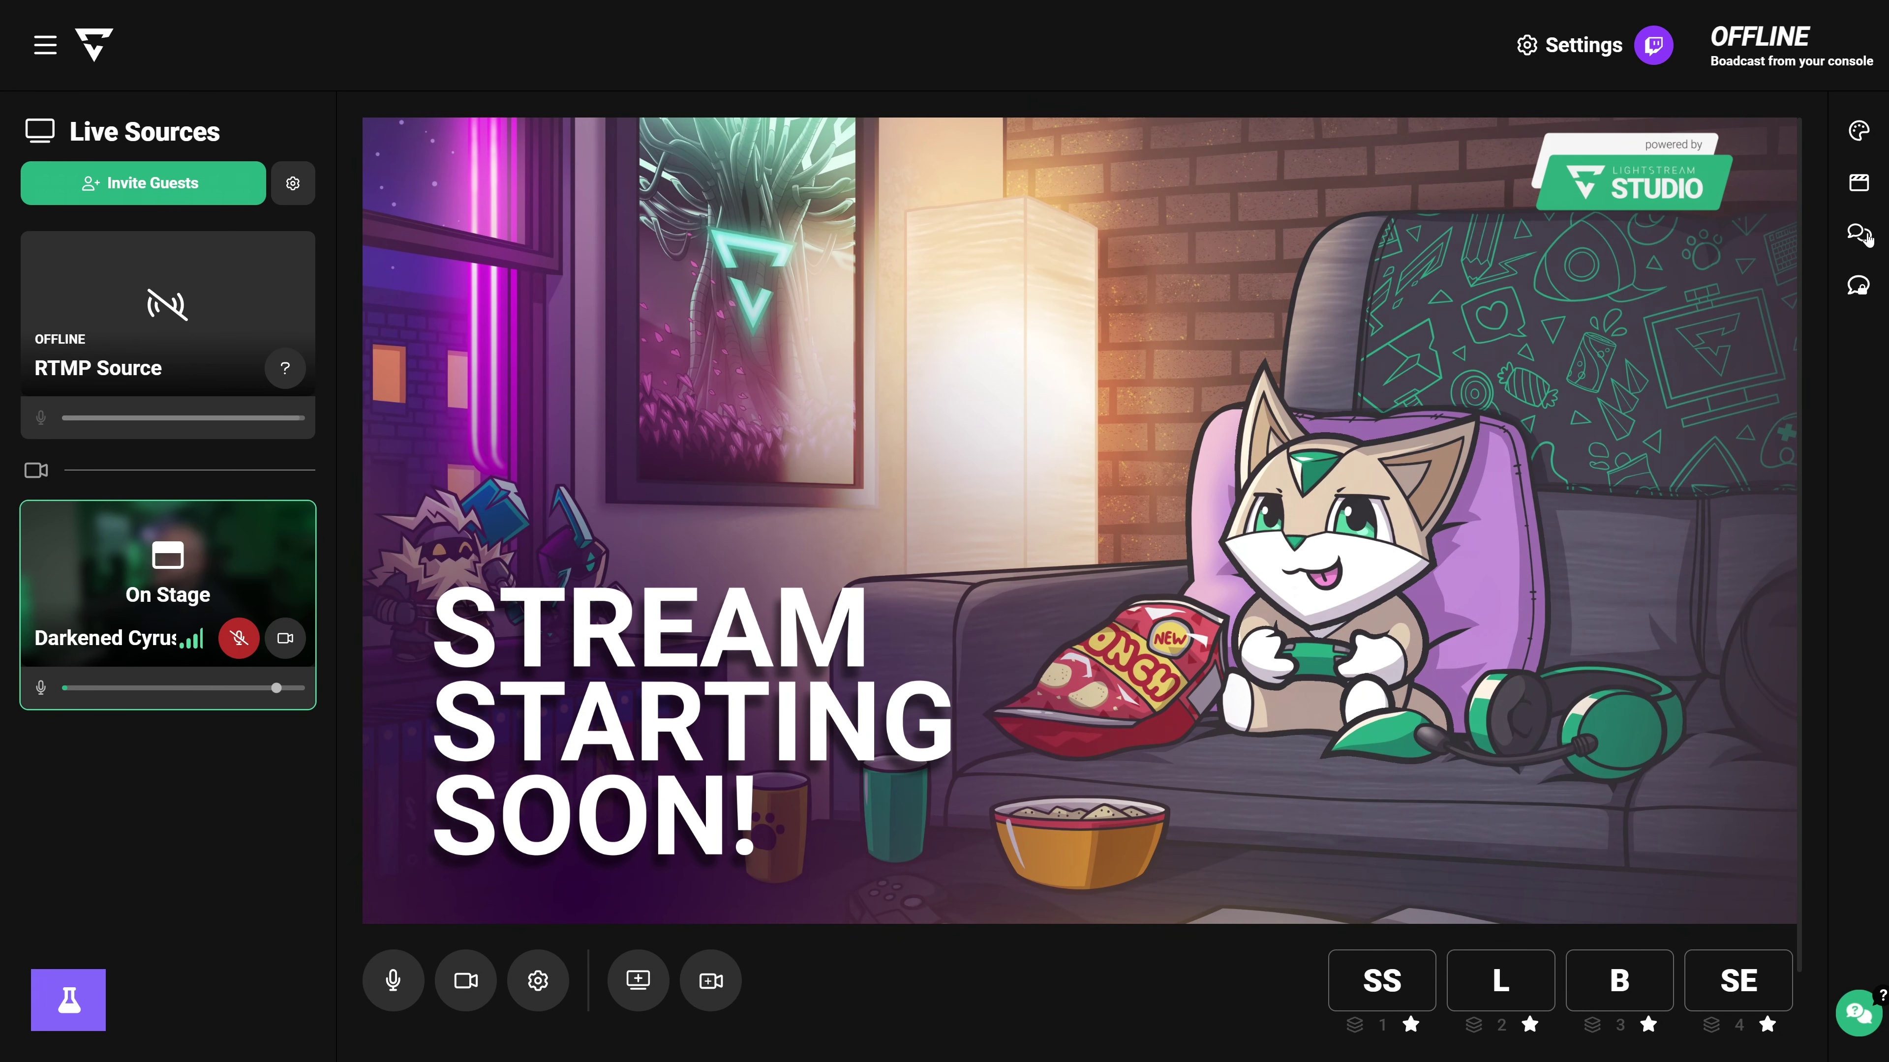
Show the platform chat panel, then the guest chat panel beside the stage preview
click(1859, 232)
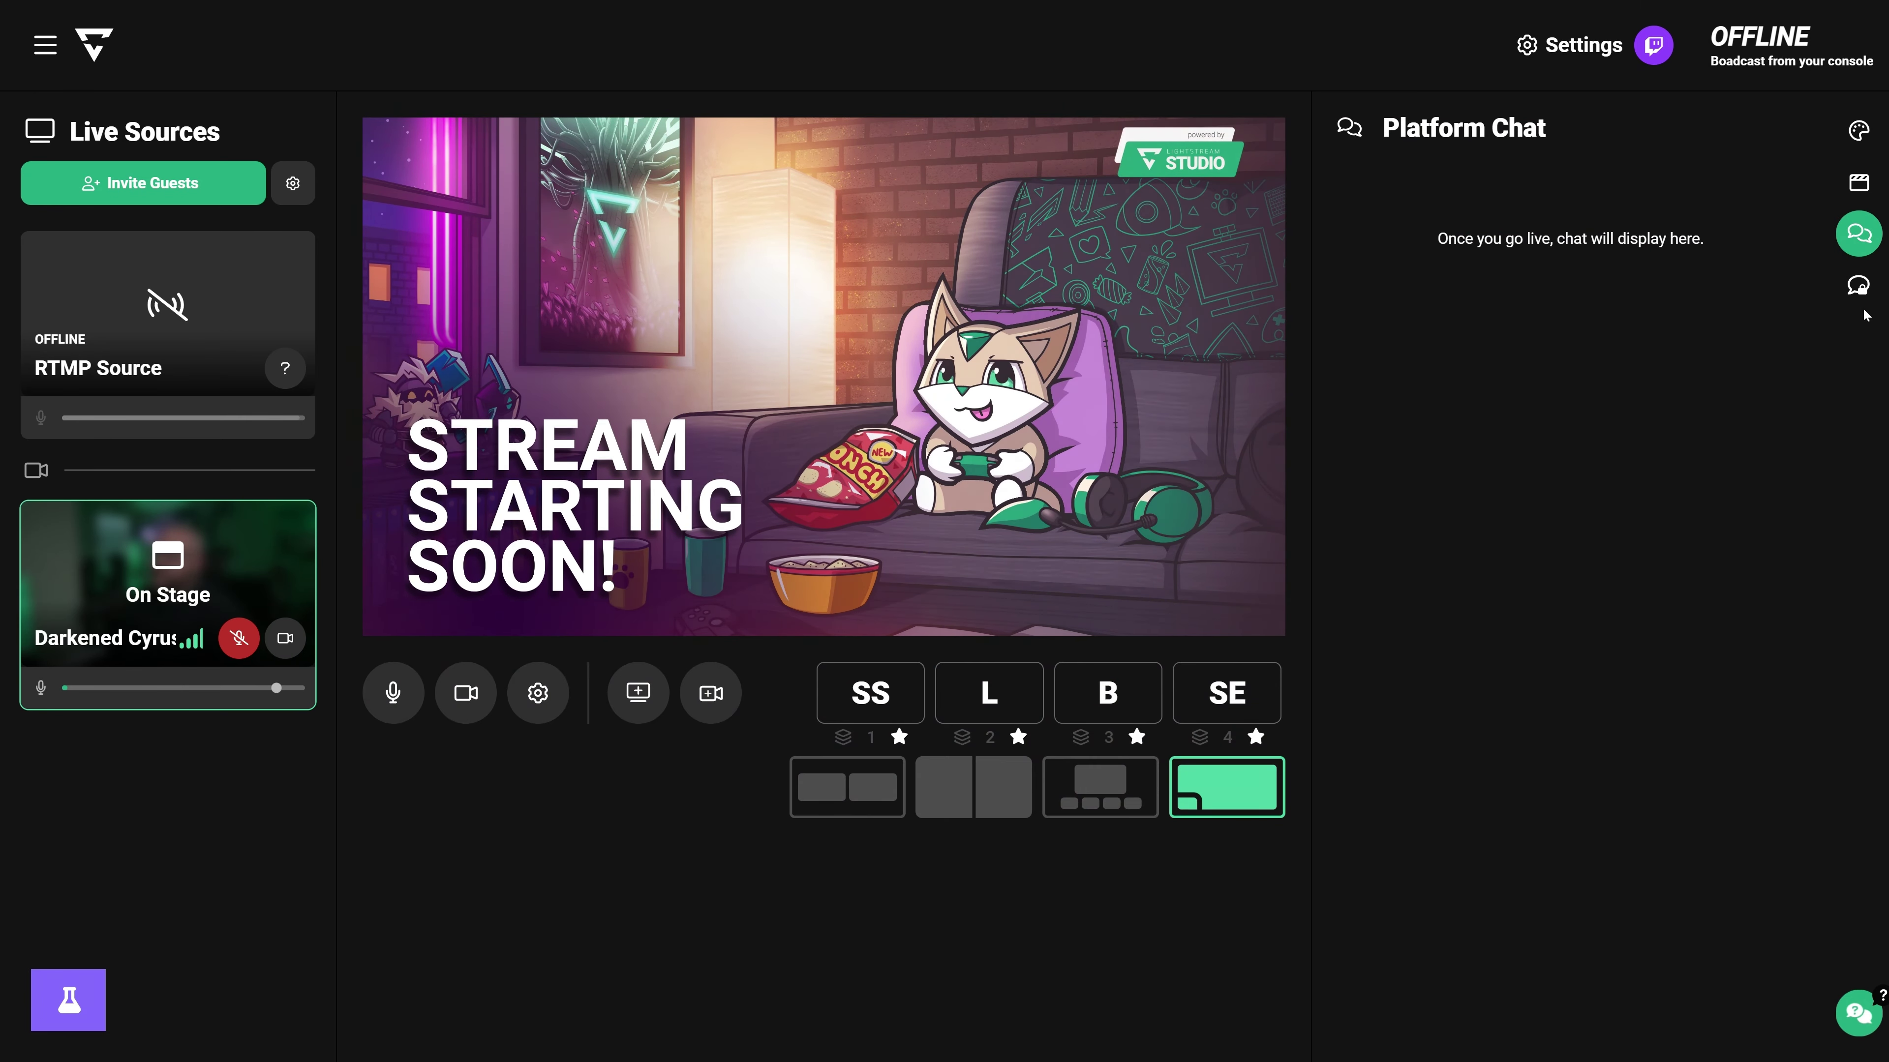
click(1859, 290)
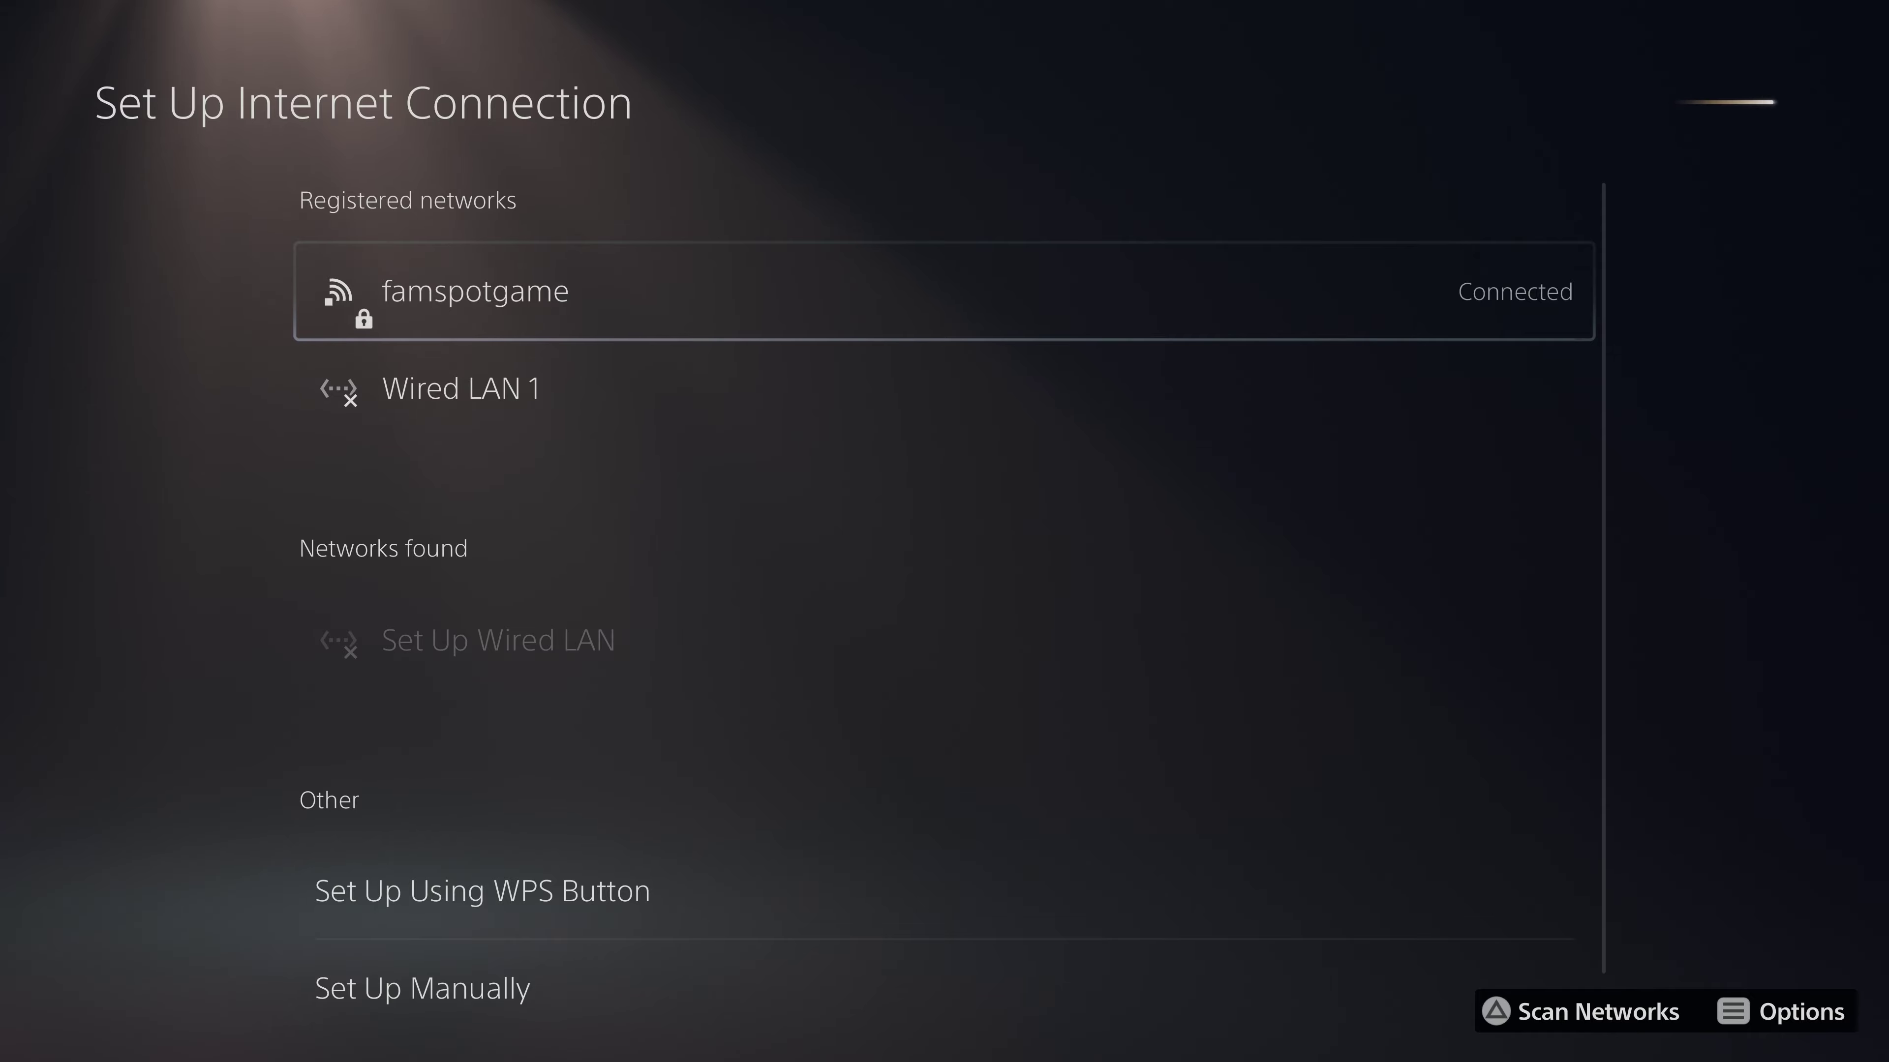
Set the connected Wi-Fi network's DNS Settings to Manual in Advanced Settings
key(Menu)
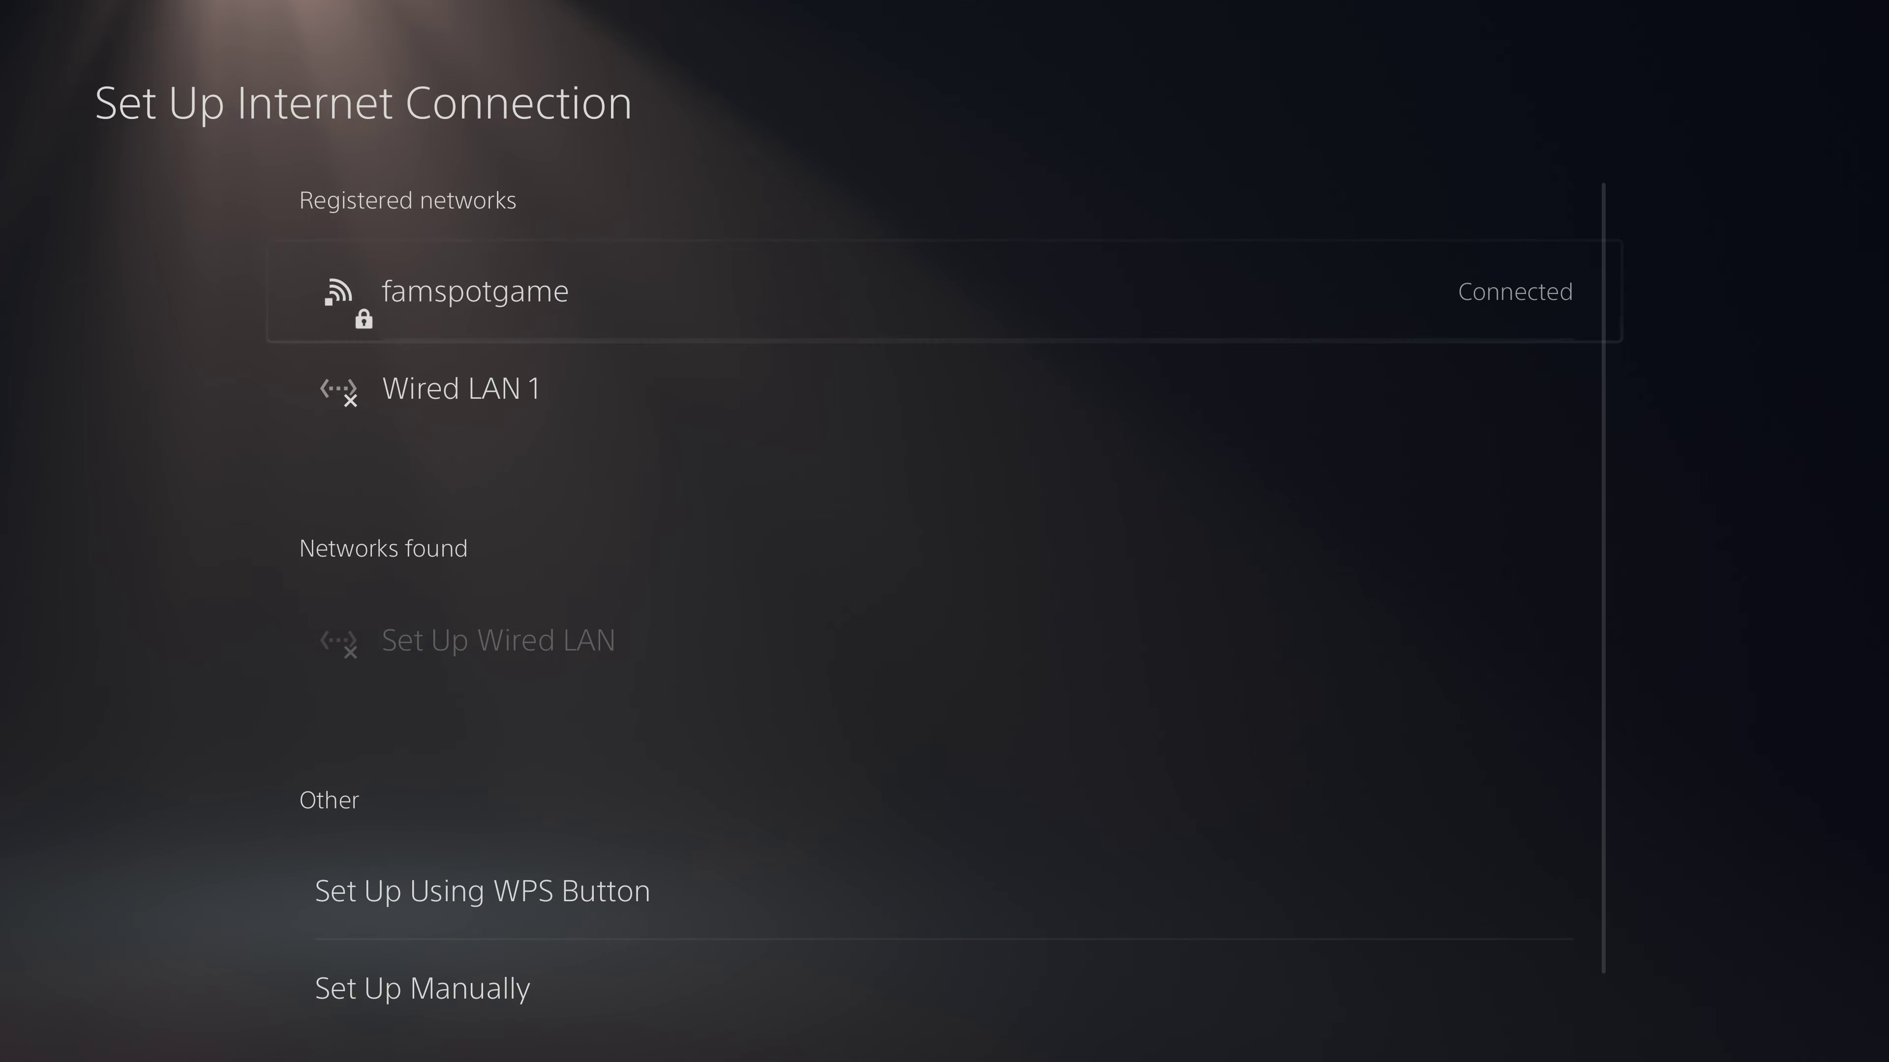
key(Down)
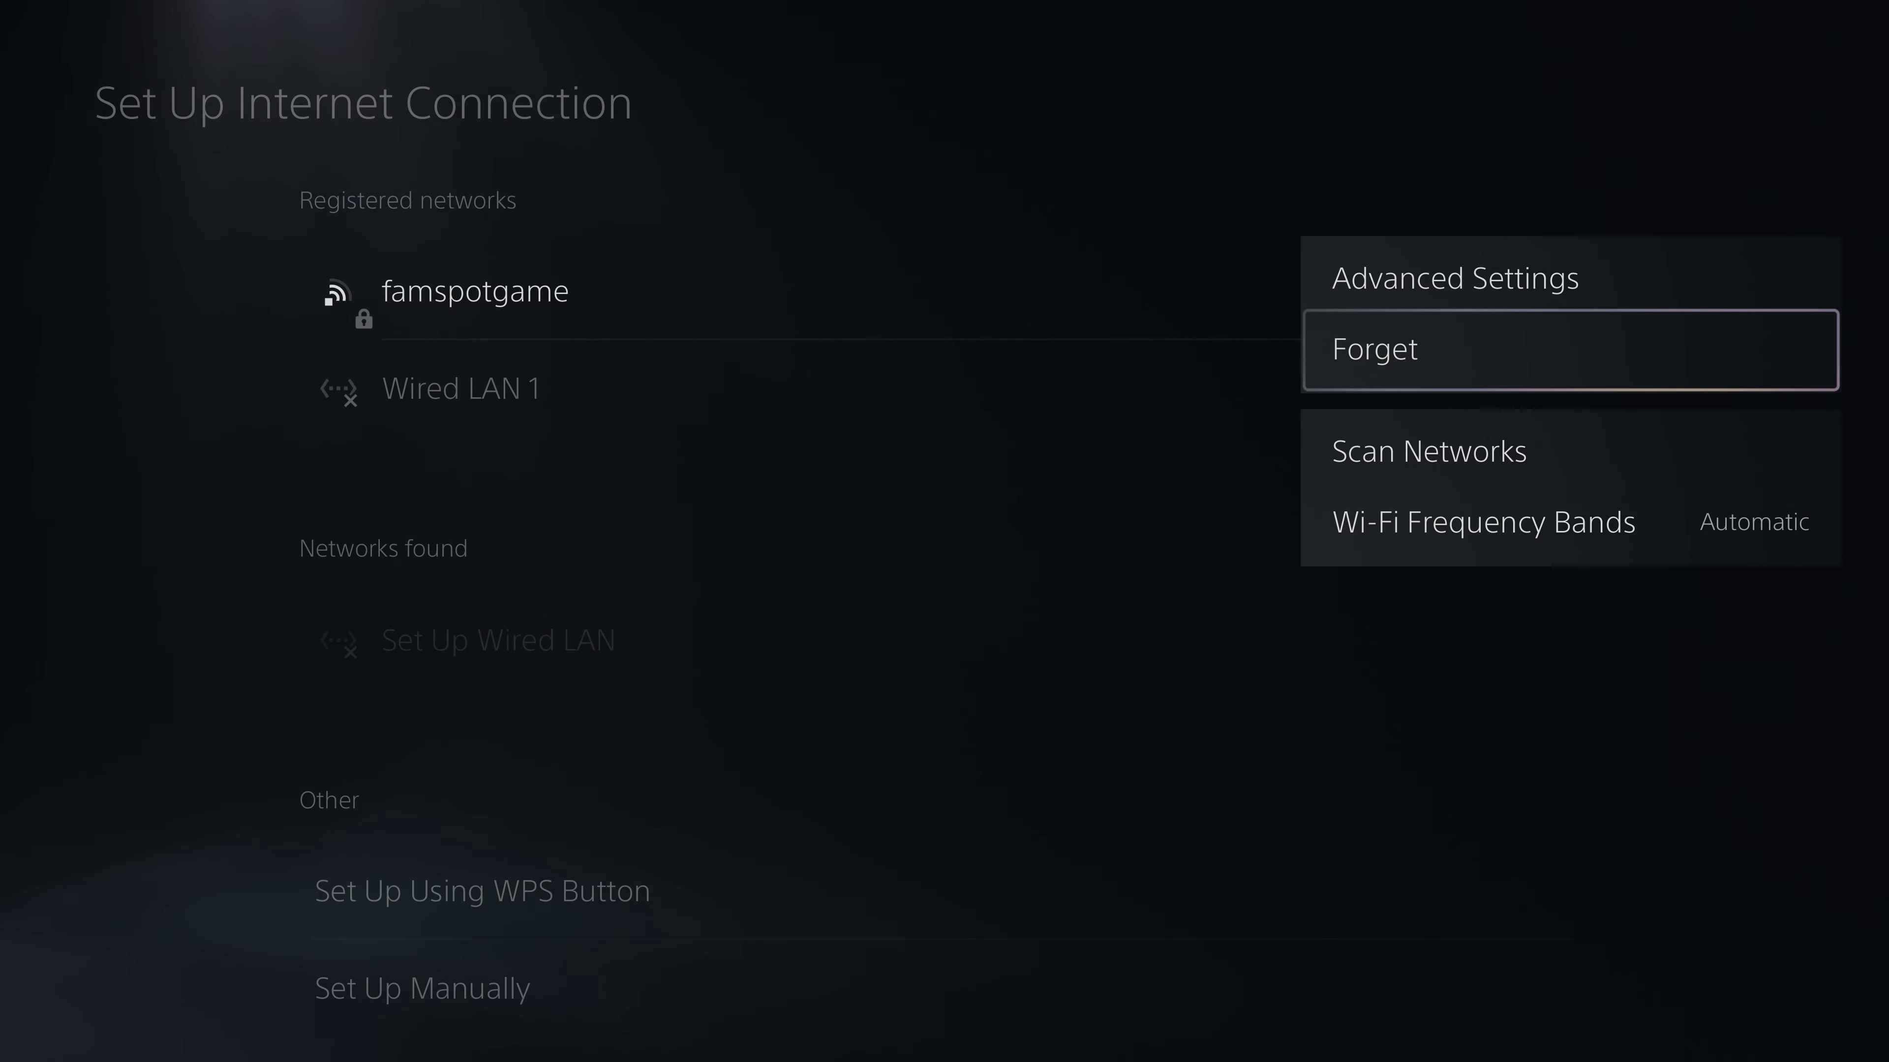
key(Up)
key(Return)
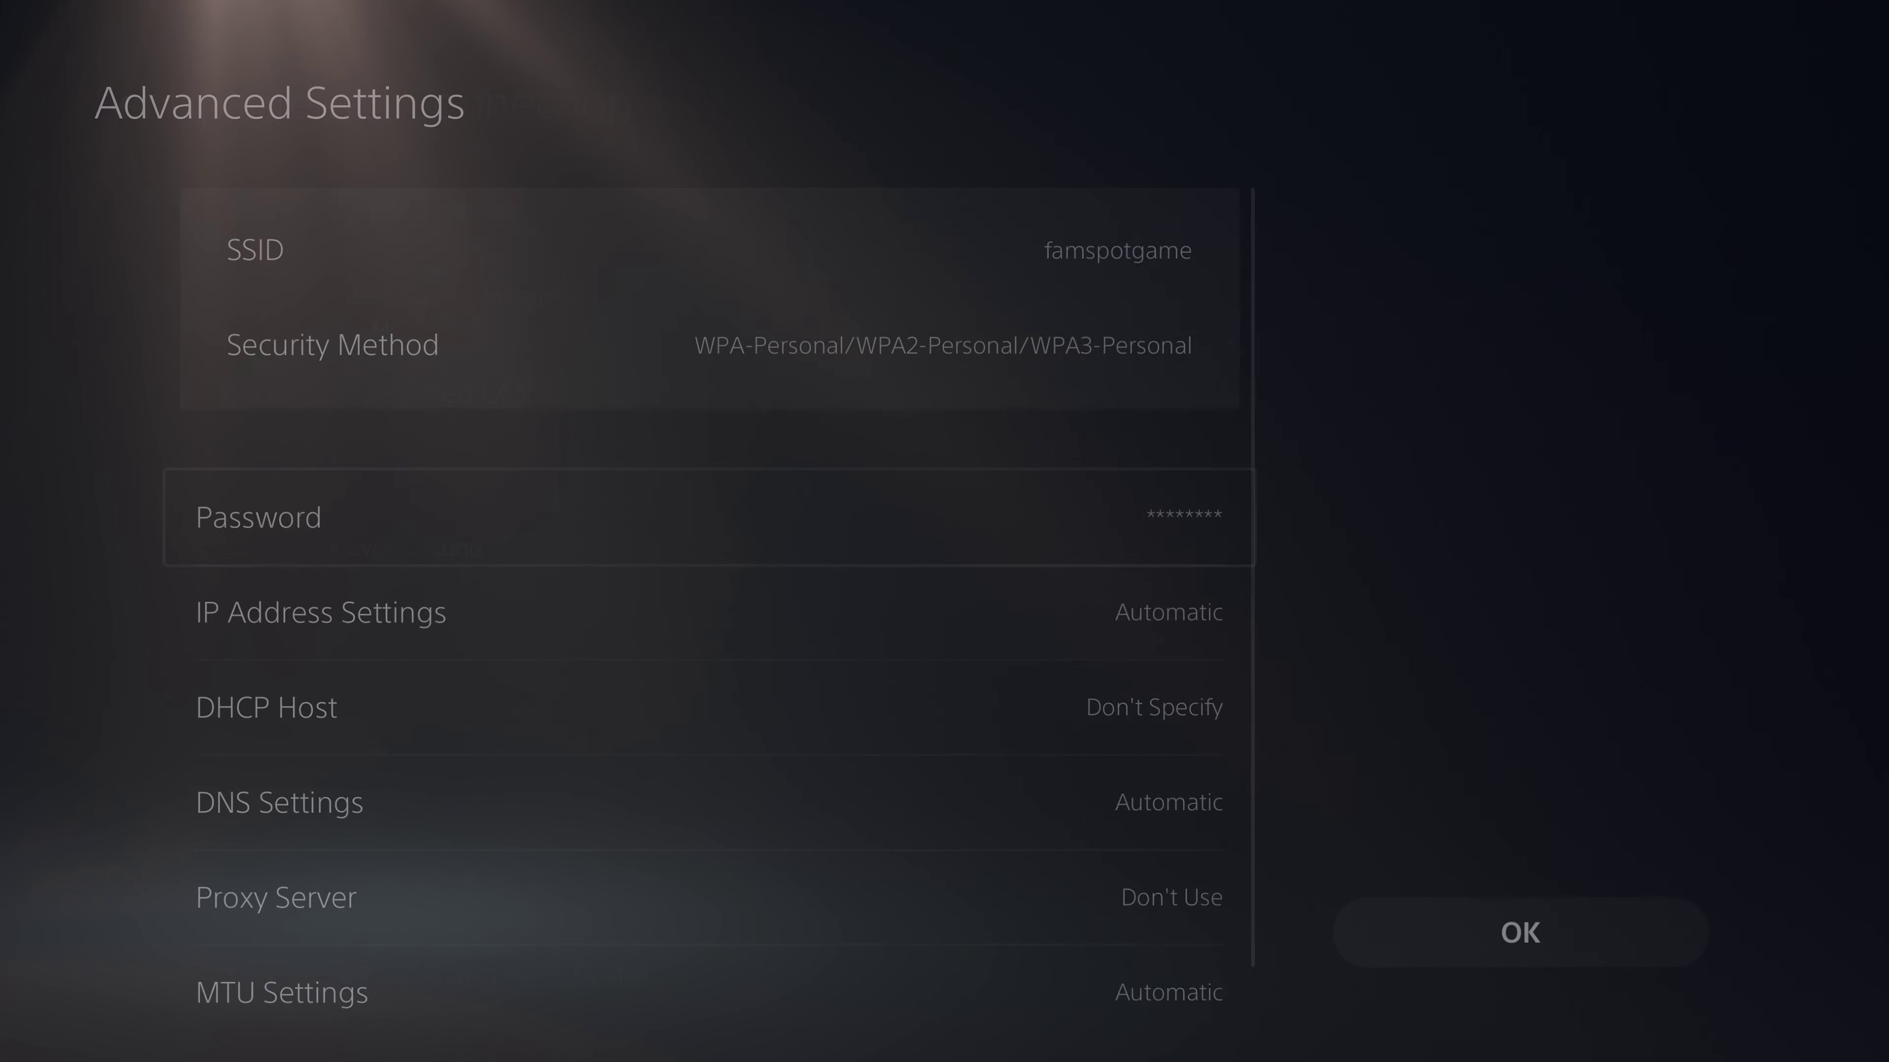
key(Down)
key(Down)
key(Down)
key(Down)
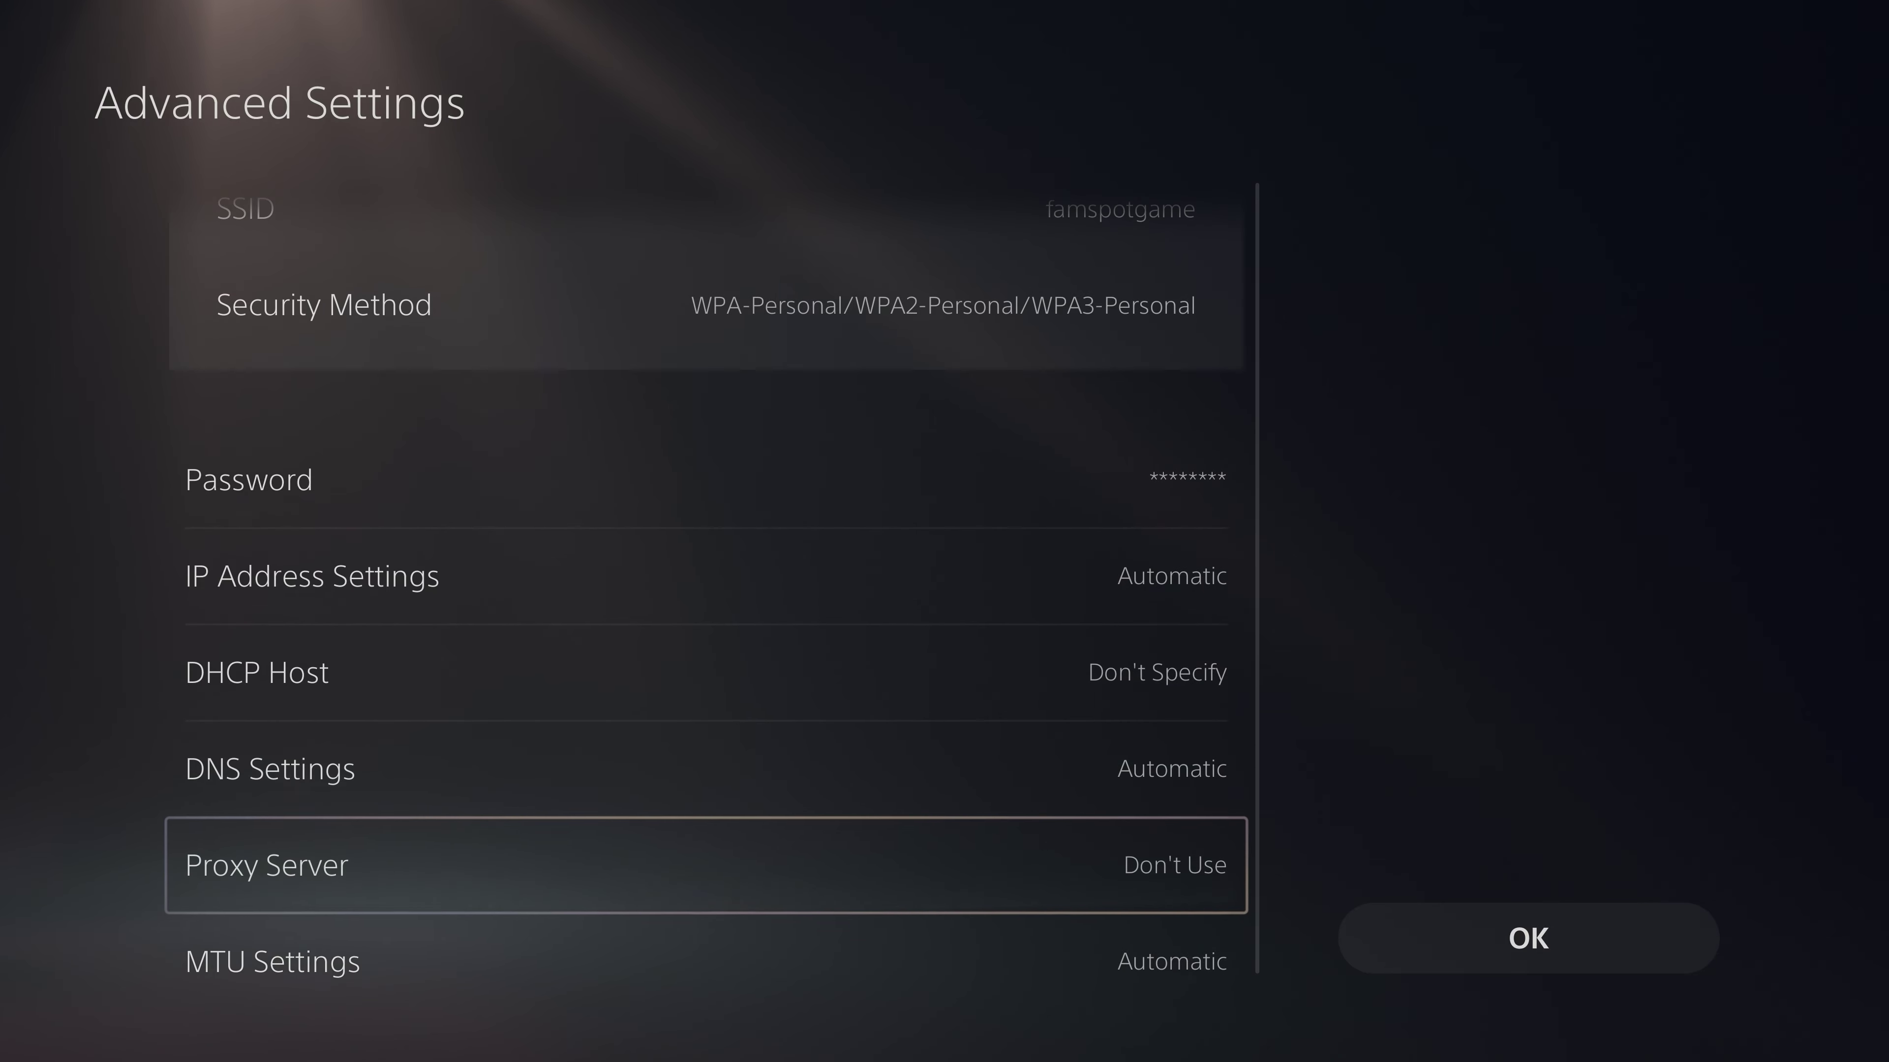
key(Up)
key(Return)
key(Down)
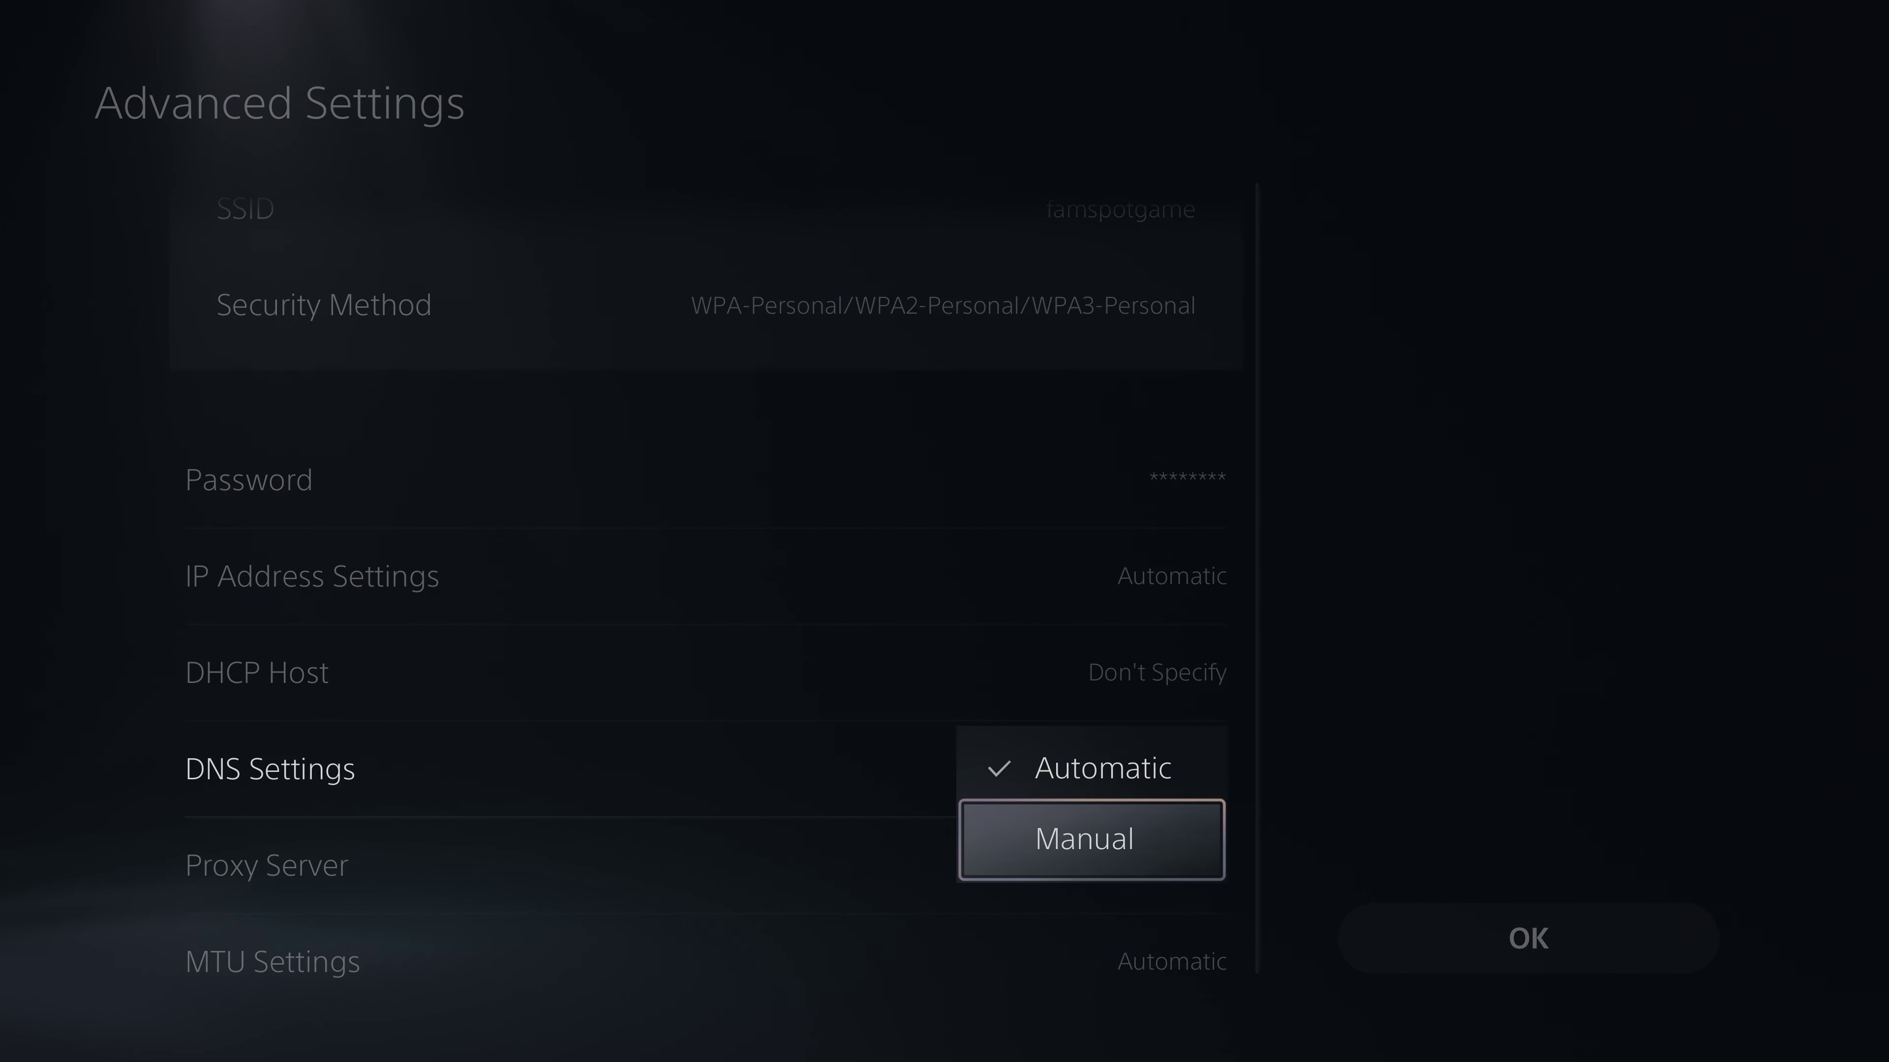
key(Return)
Enter 4.246.148.99 as the Primary DNS address
key(Down)
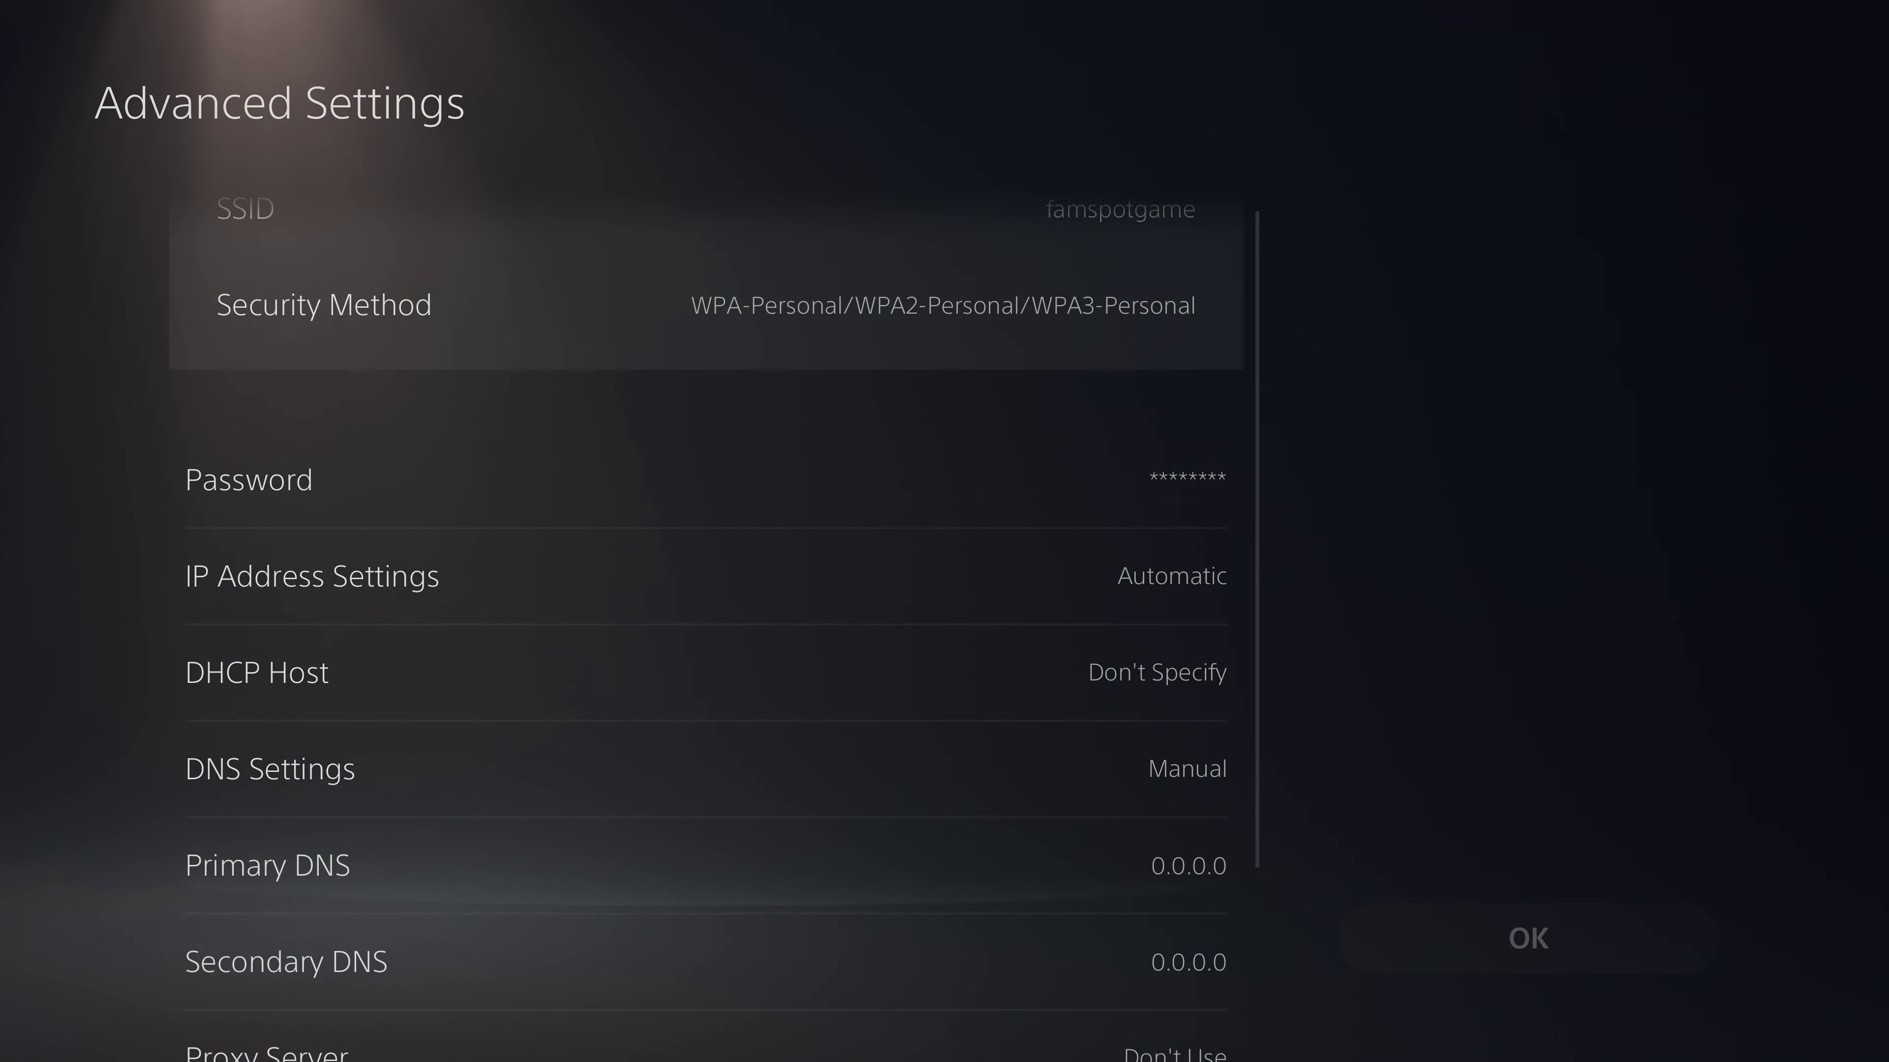
key(Return)
text(4.246.)
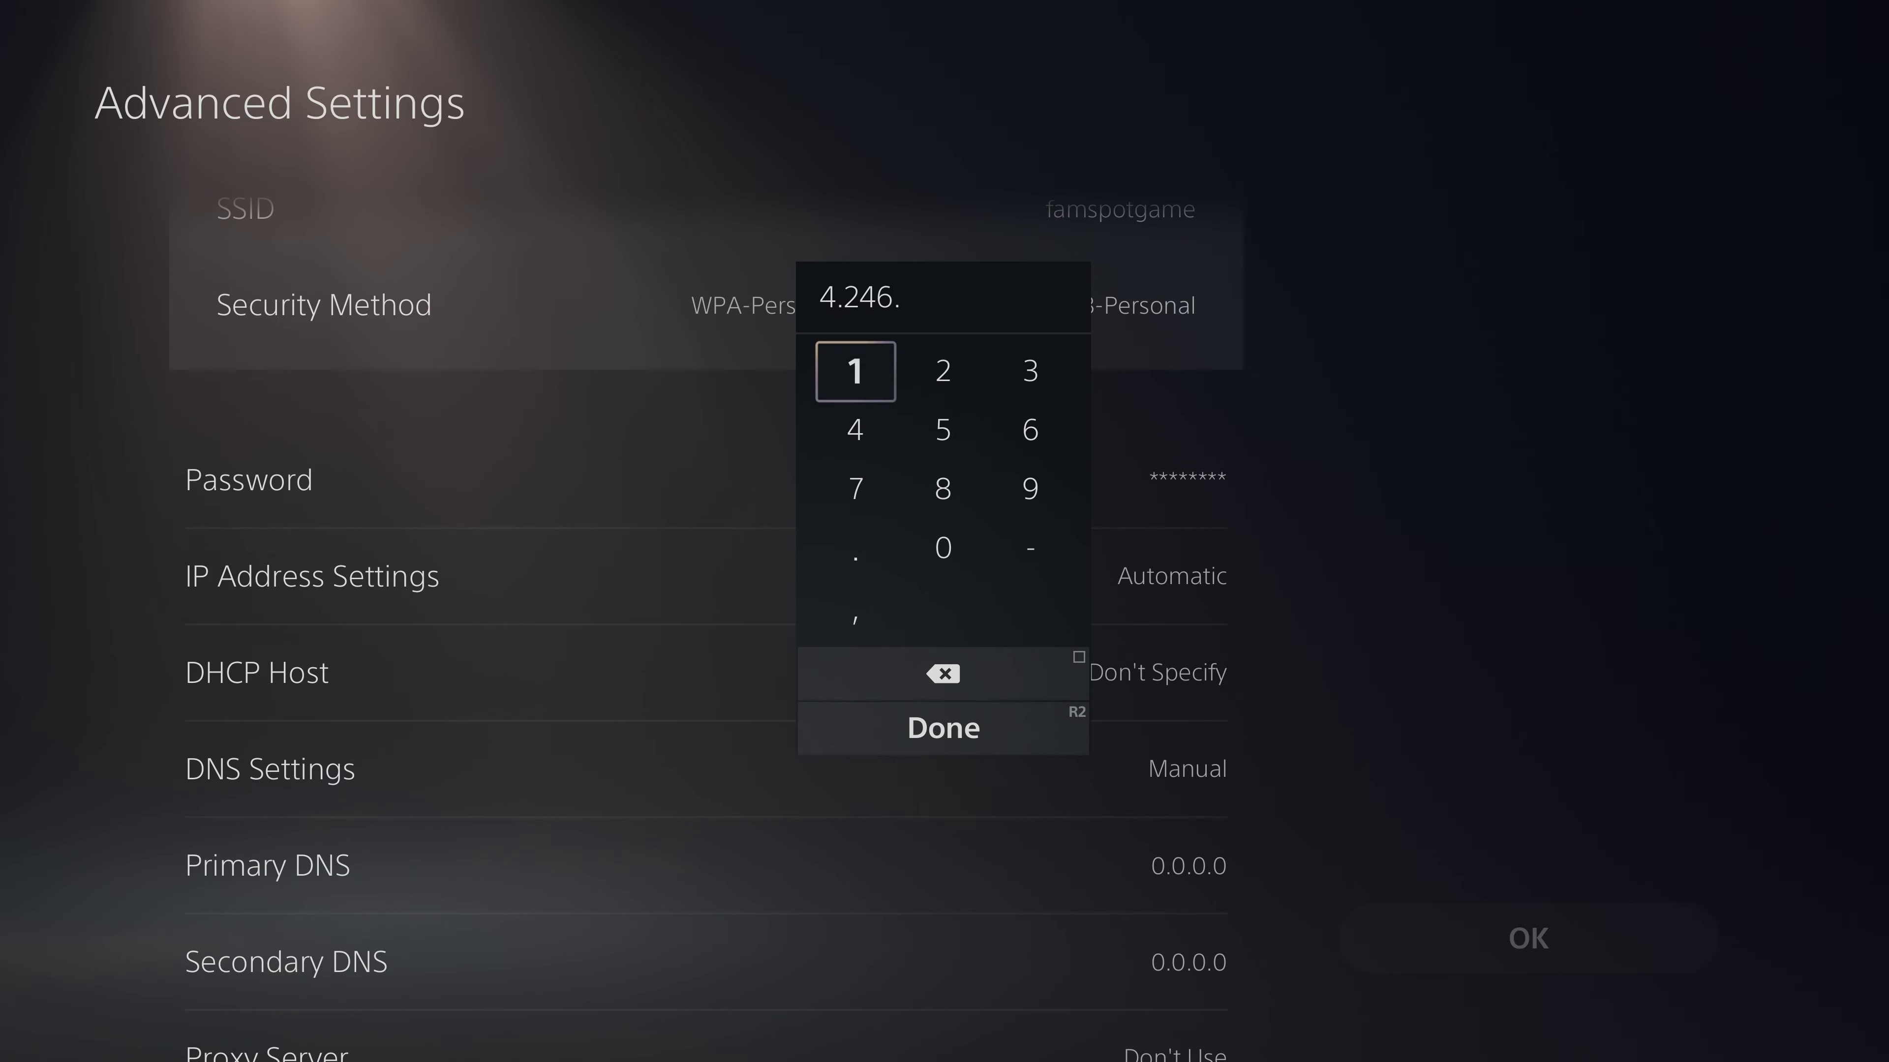
text(148)
key(Left)
key(Down)
text(.)
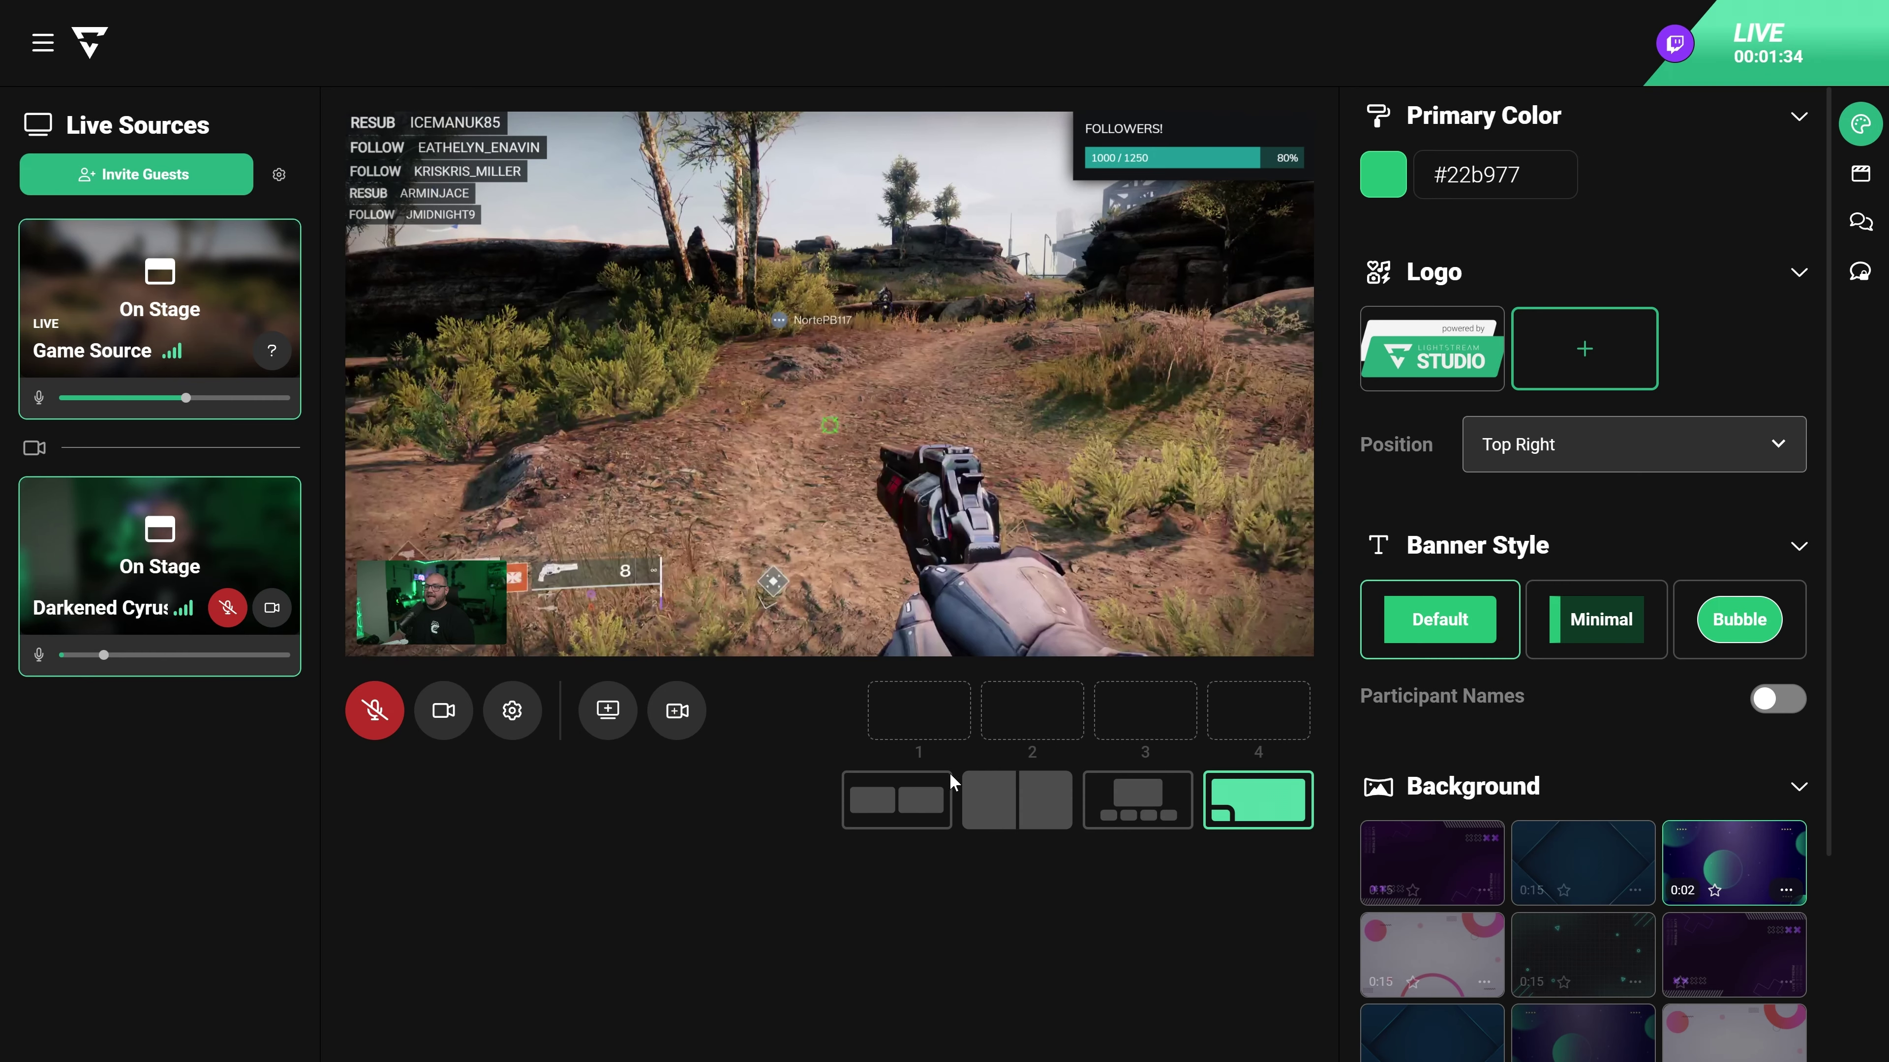
Switch the live stage to the side-by-side layout with game and webcam
click(894, 813)
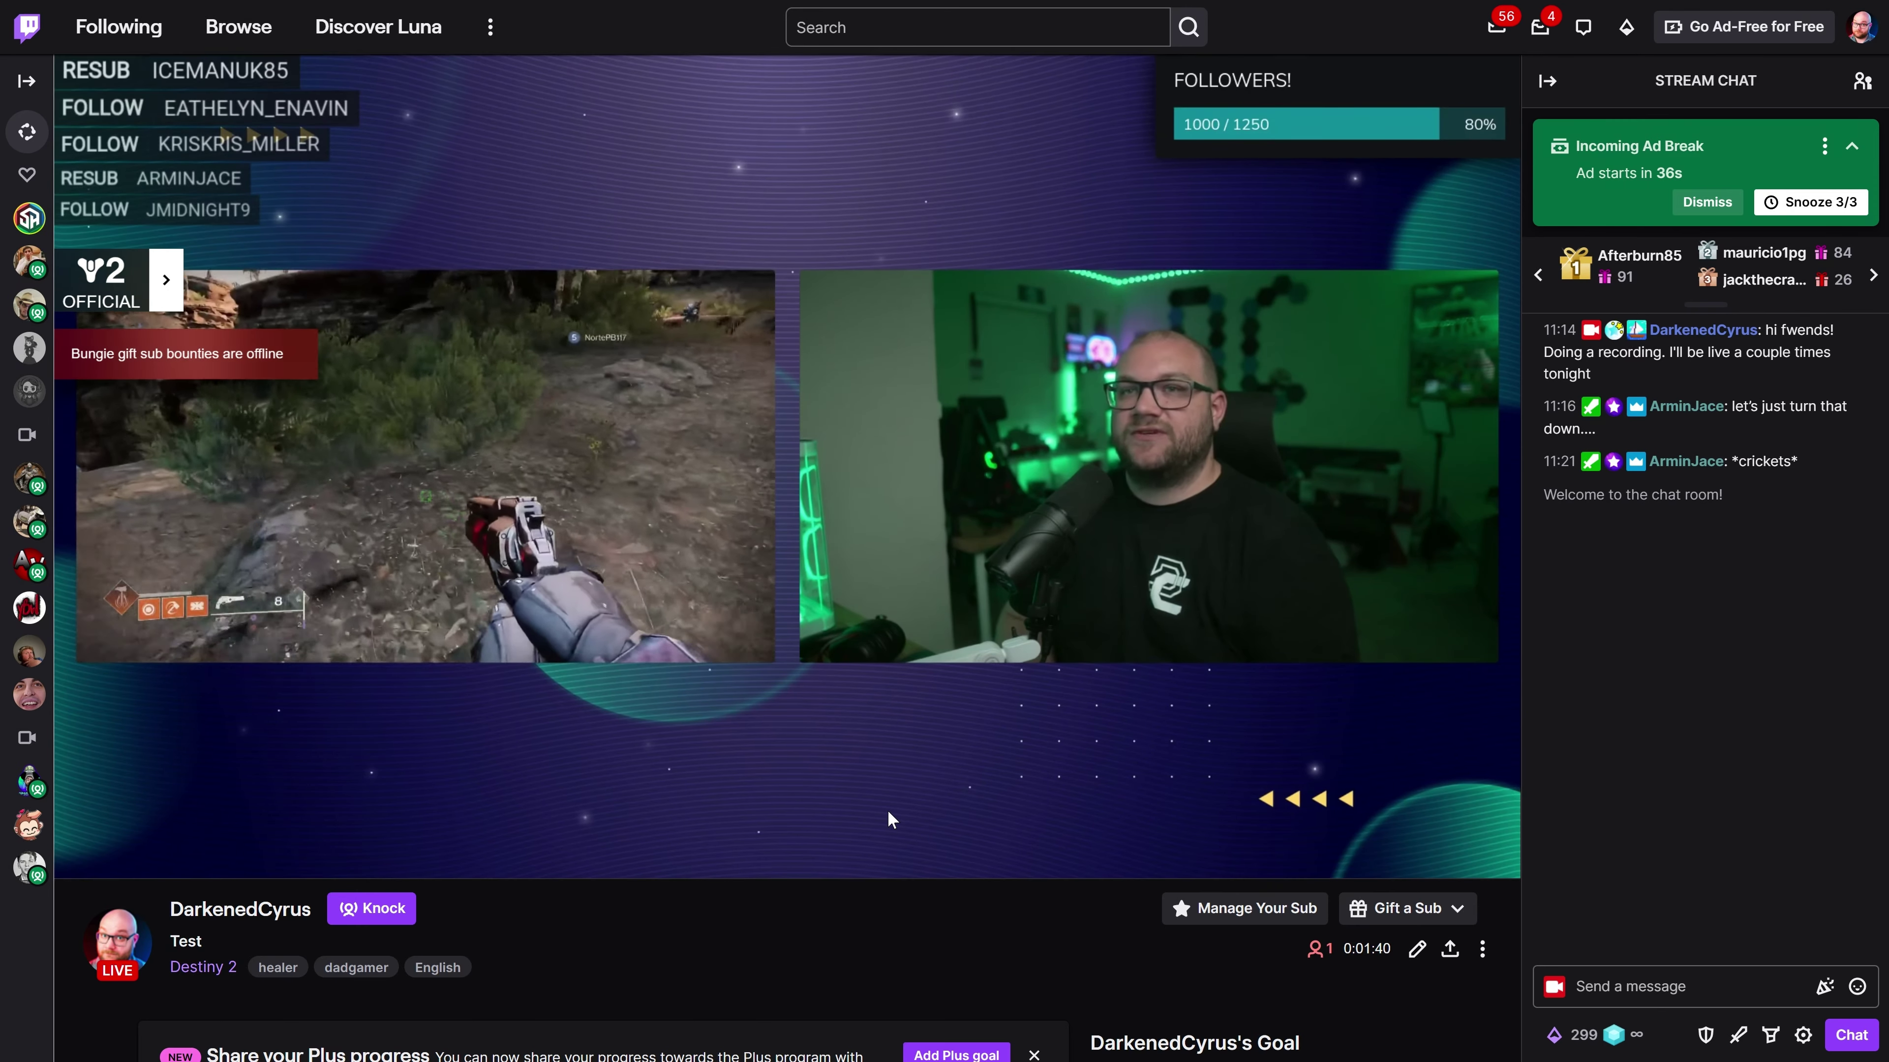
Snooze the Incoming Ad Break on the live Twitch channel
click(1811, 201)
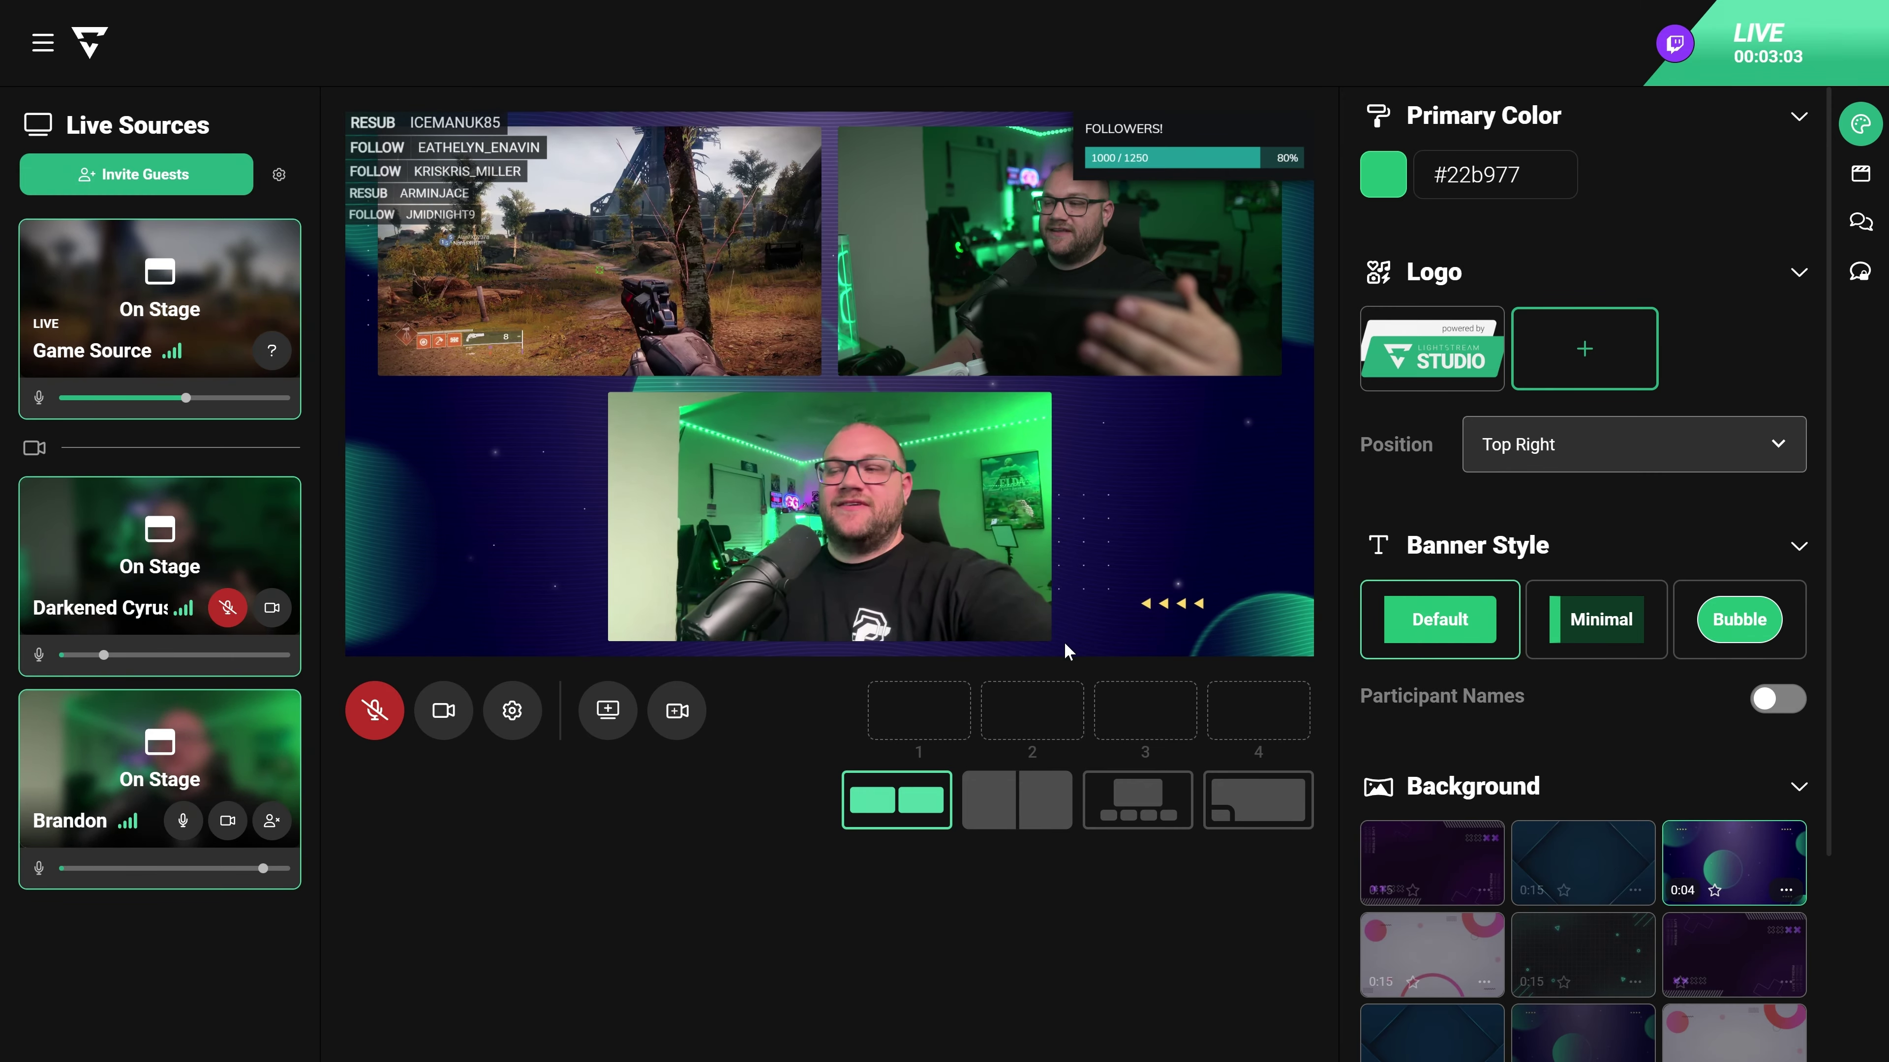
Try Side-by-Side and Theater layouts, then settle on Picture-in-Picture with the game full-stage
click(994, 817)
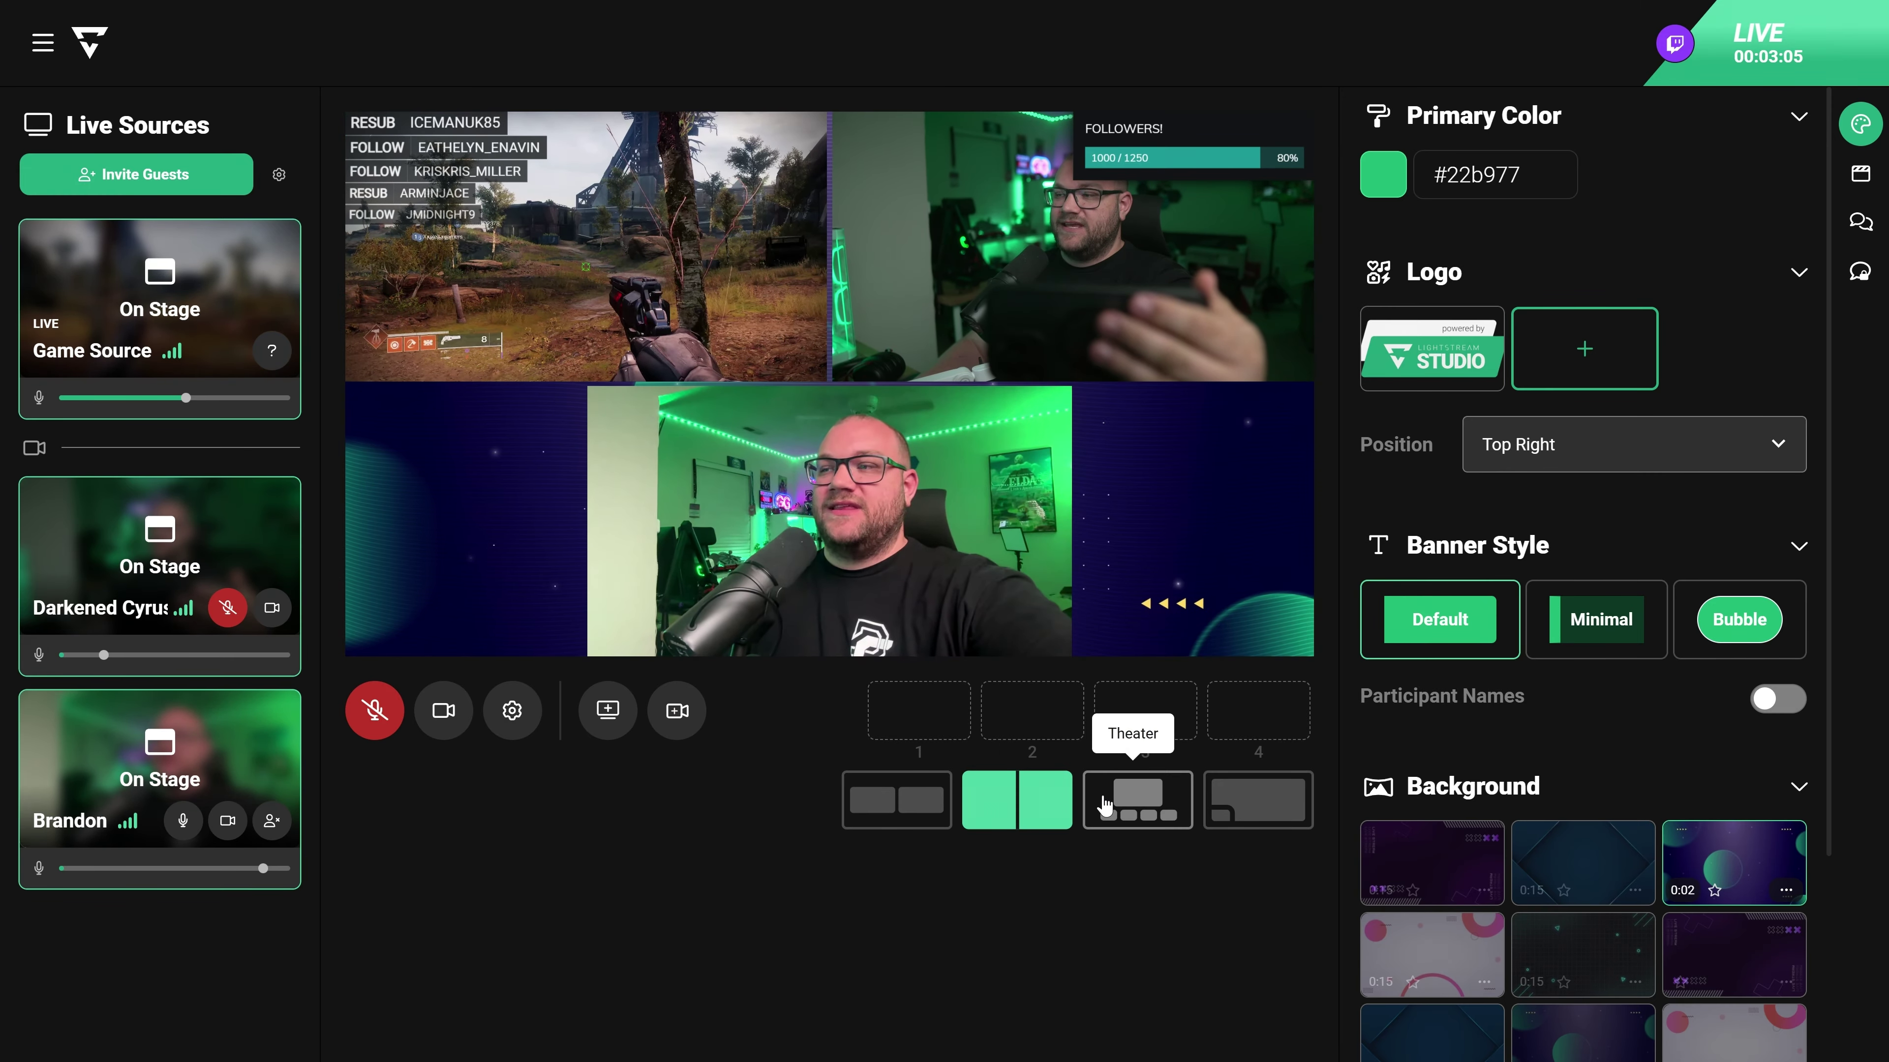
click(1118, 777)
click(768, 585)
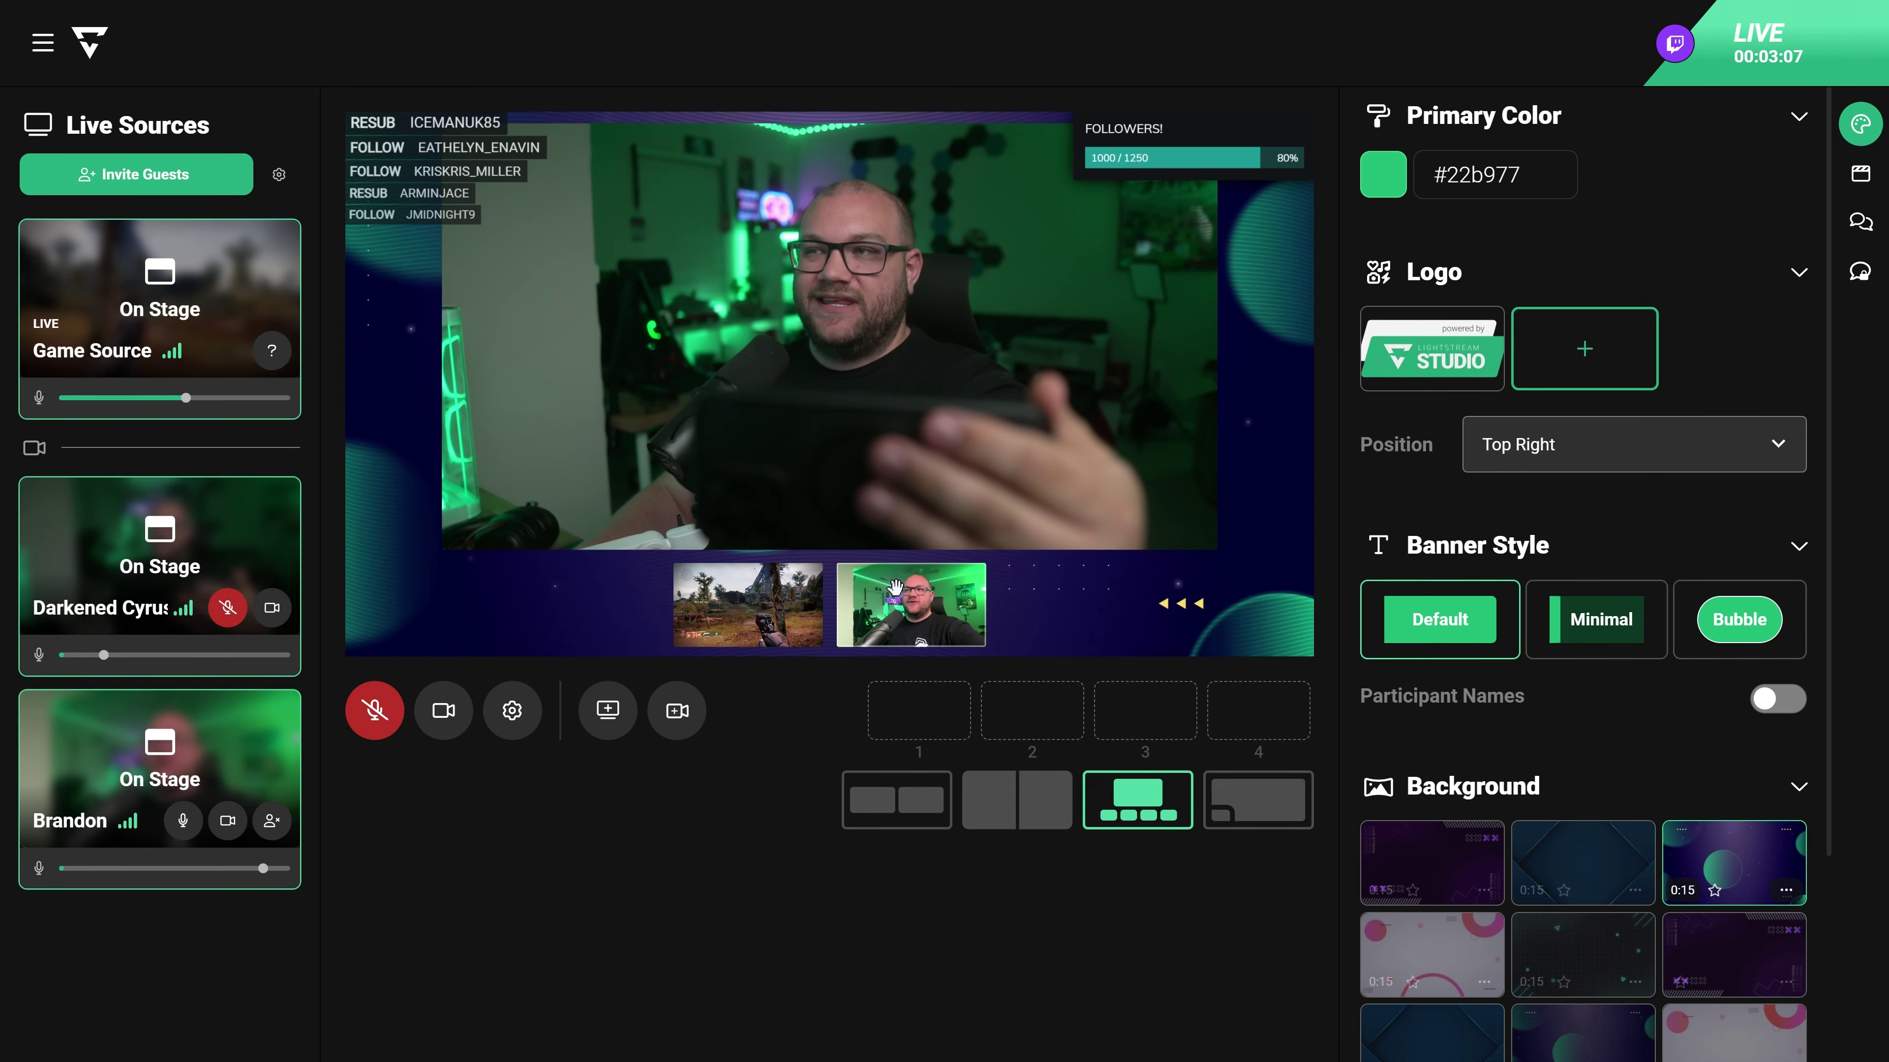
click(911, 604)
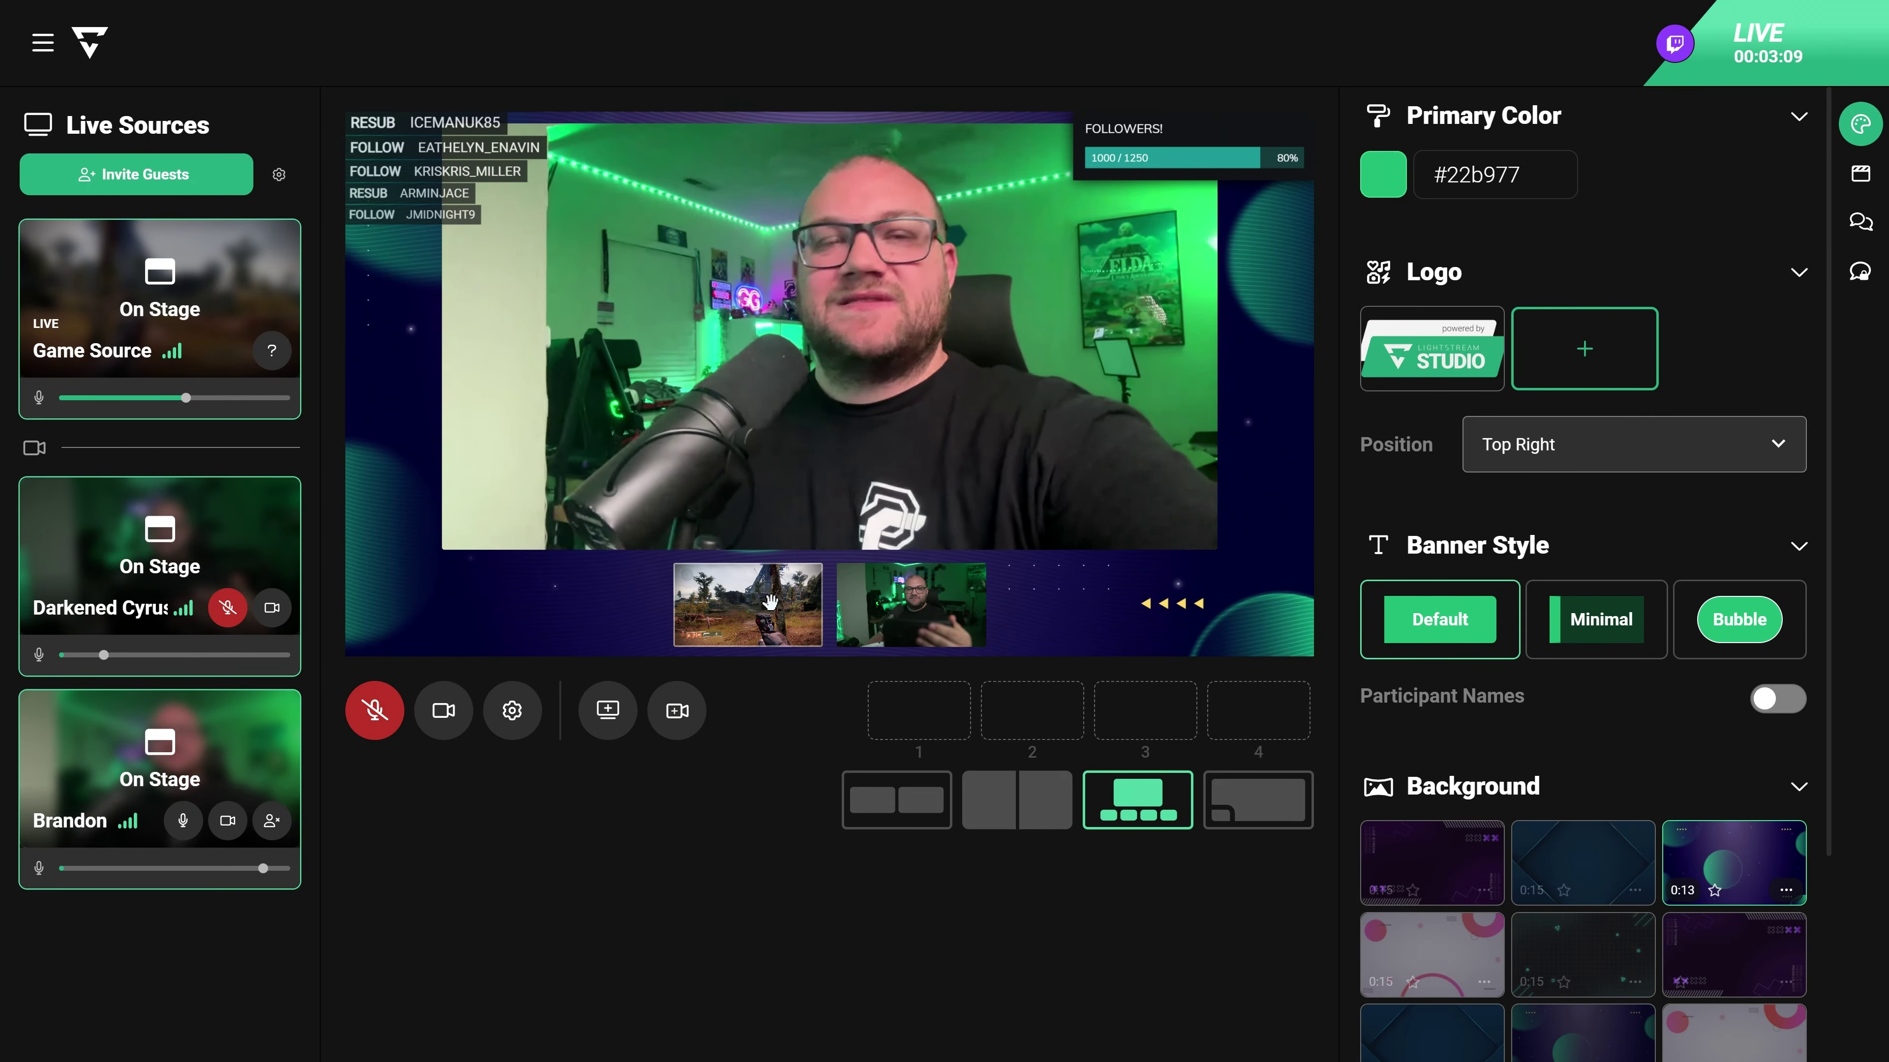
click(774, 599)
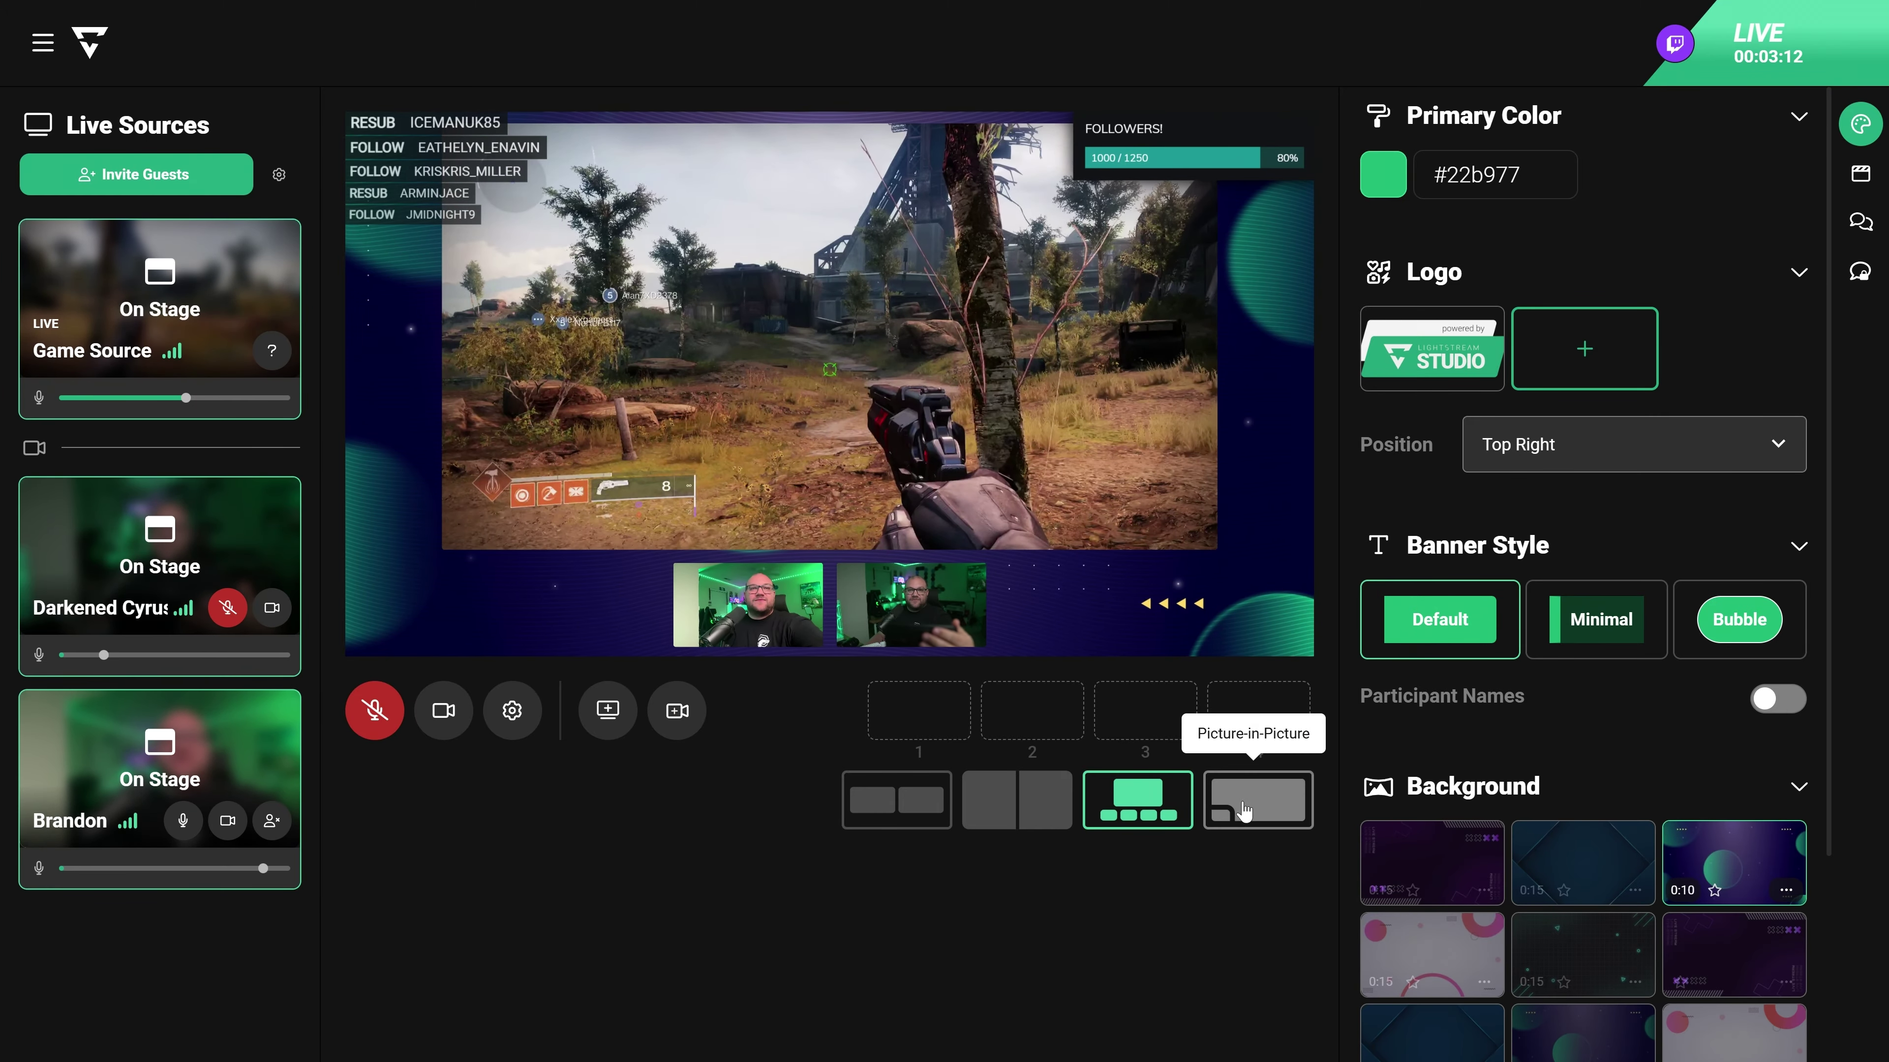
click(1245, 810)
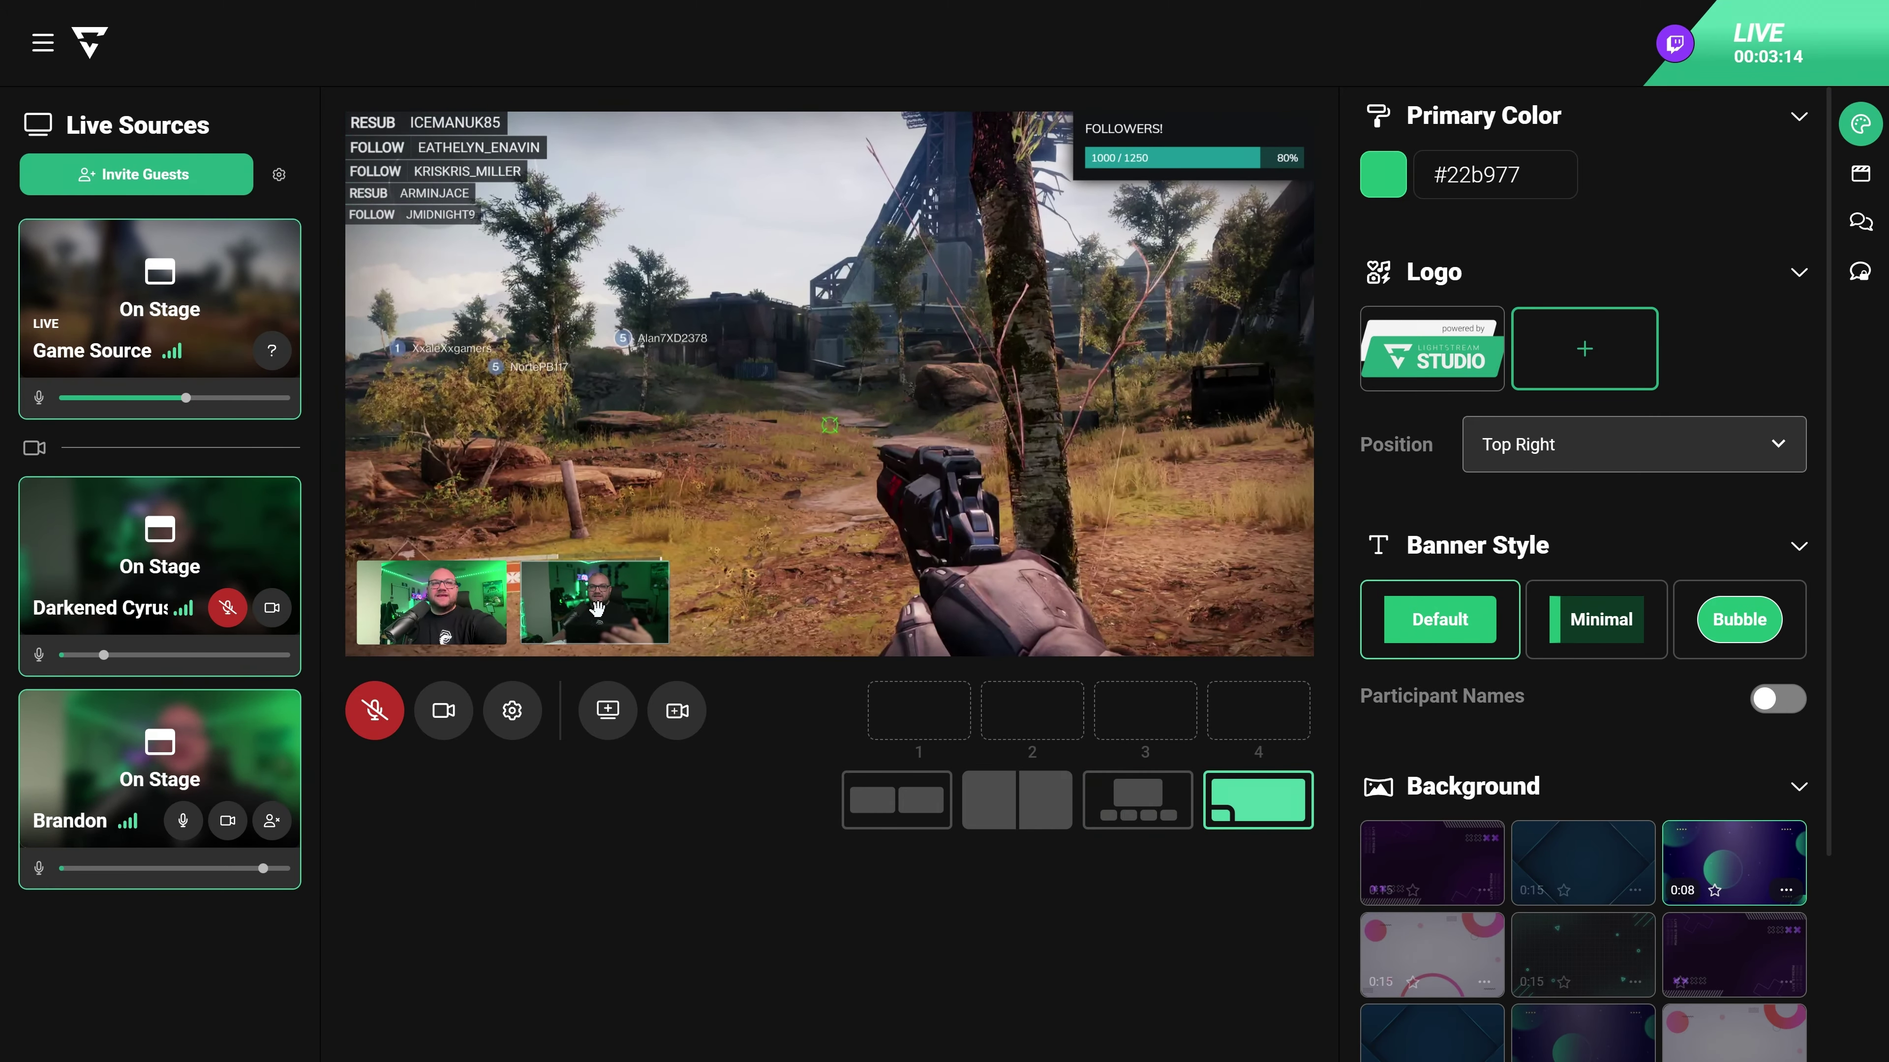
drag(598, 608, 664, 489)
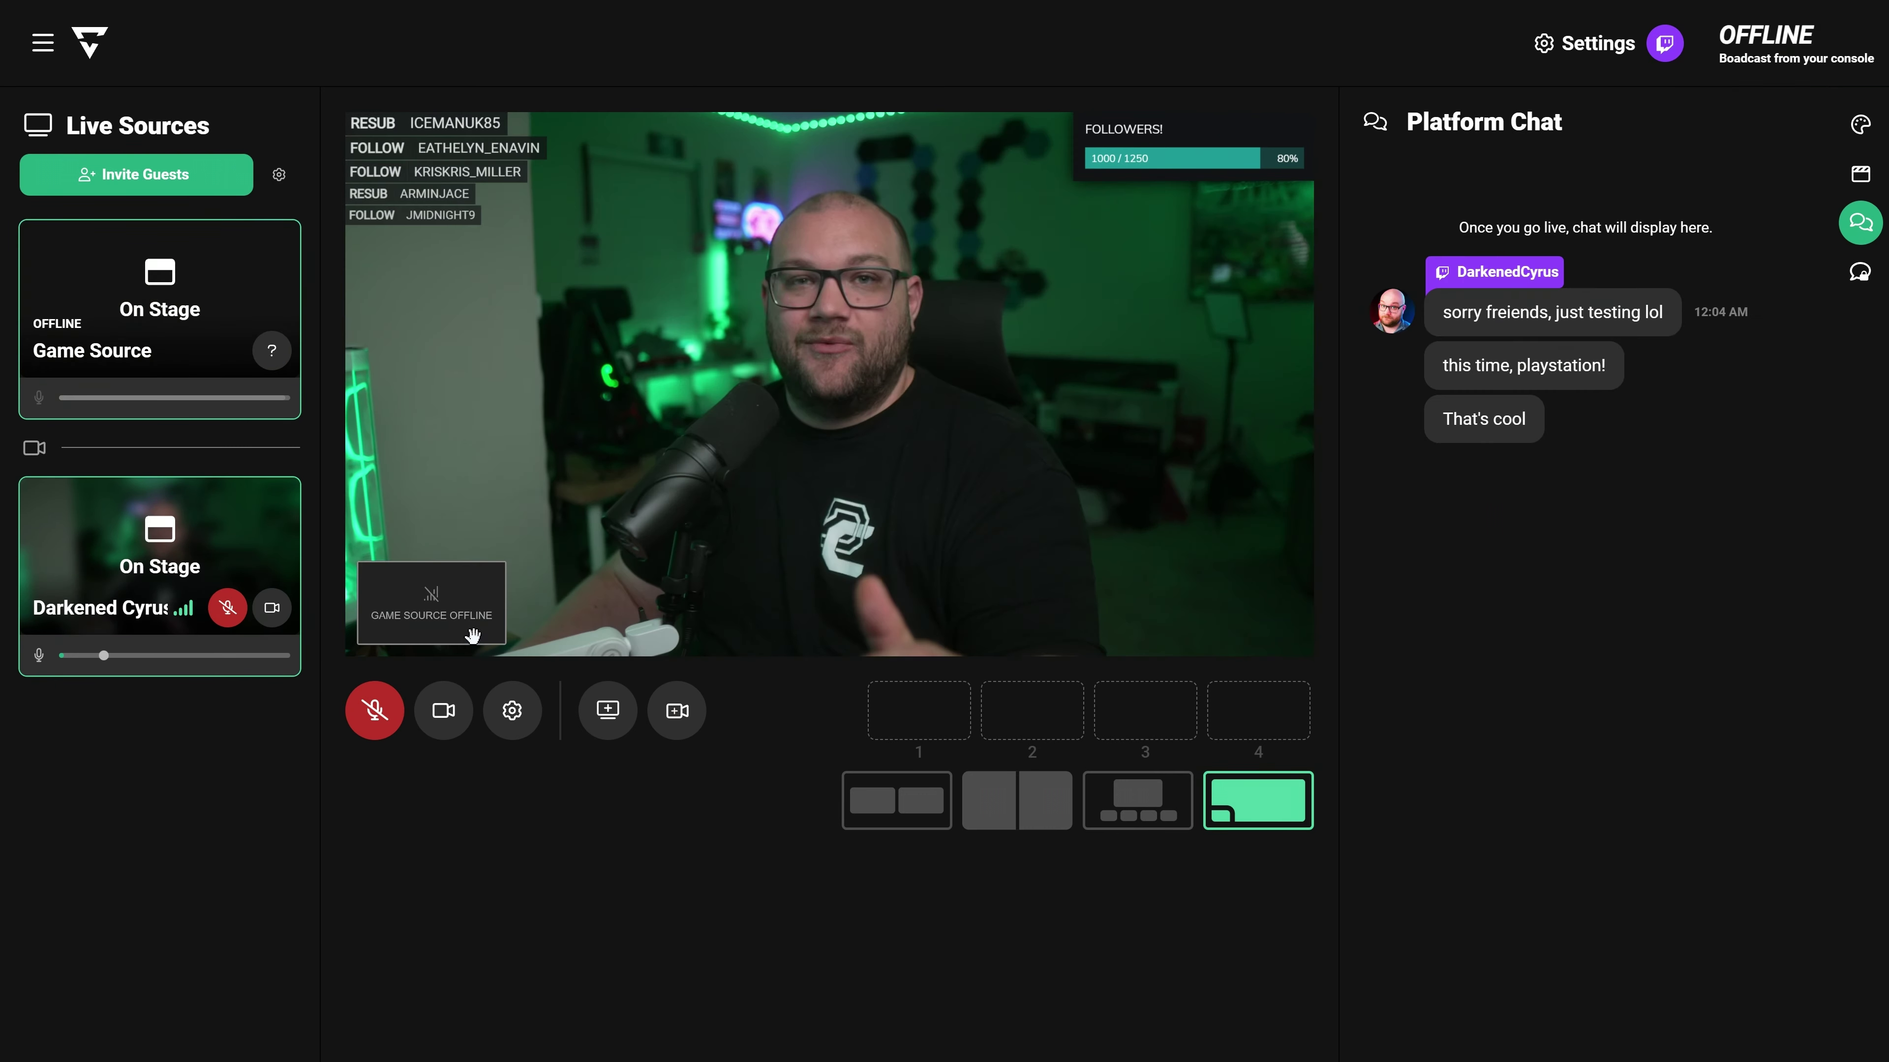
Swap the offline game inset into the main view, then restore the webcam as main
click(472, 634)
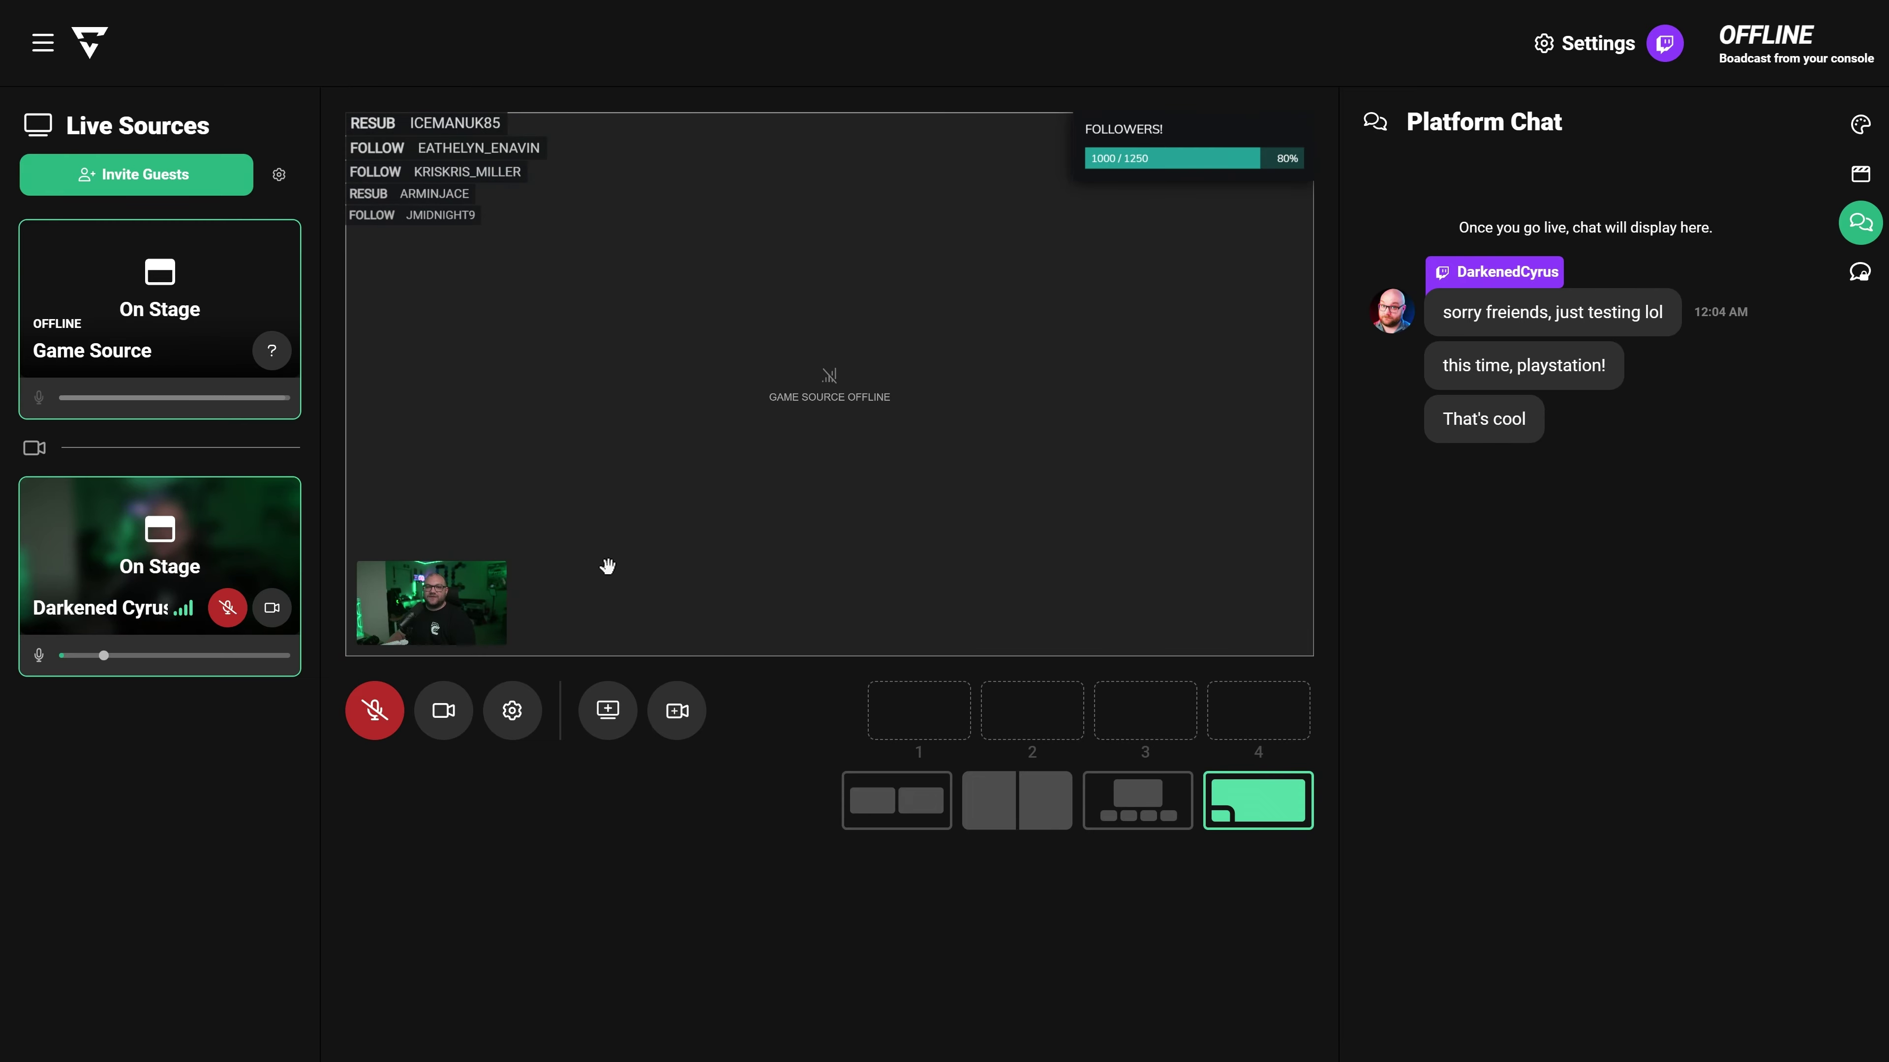
click(631, 521)
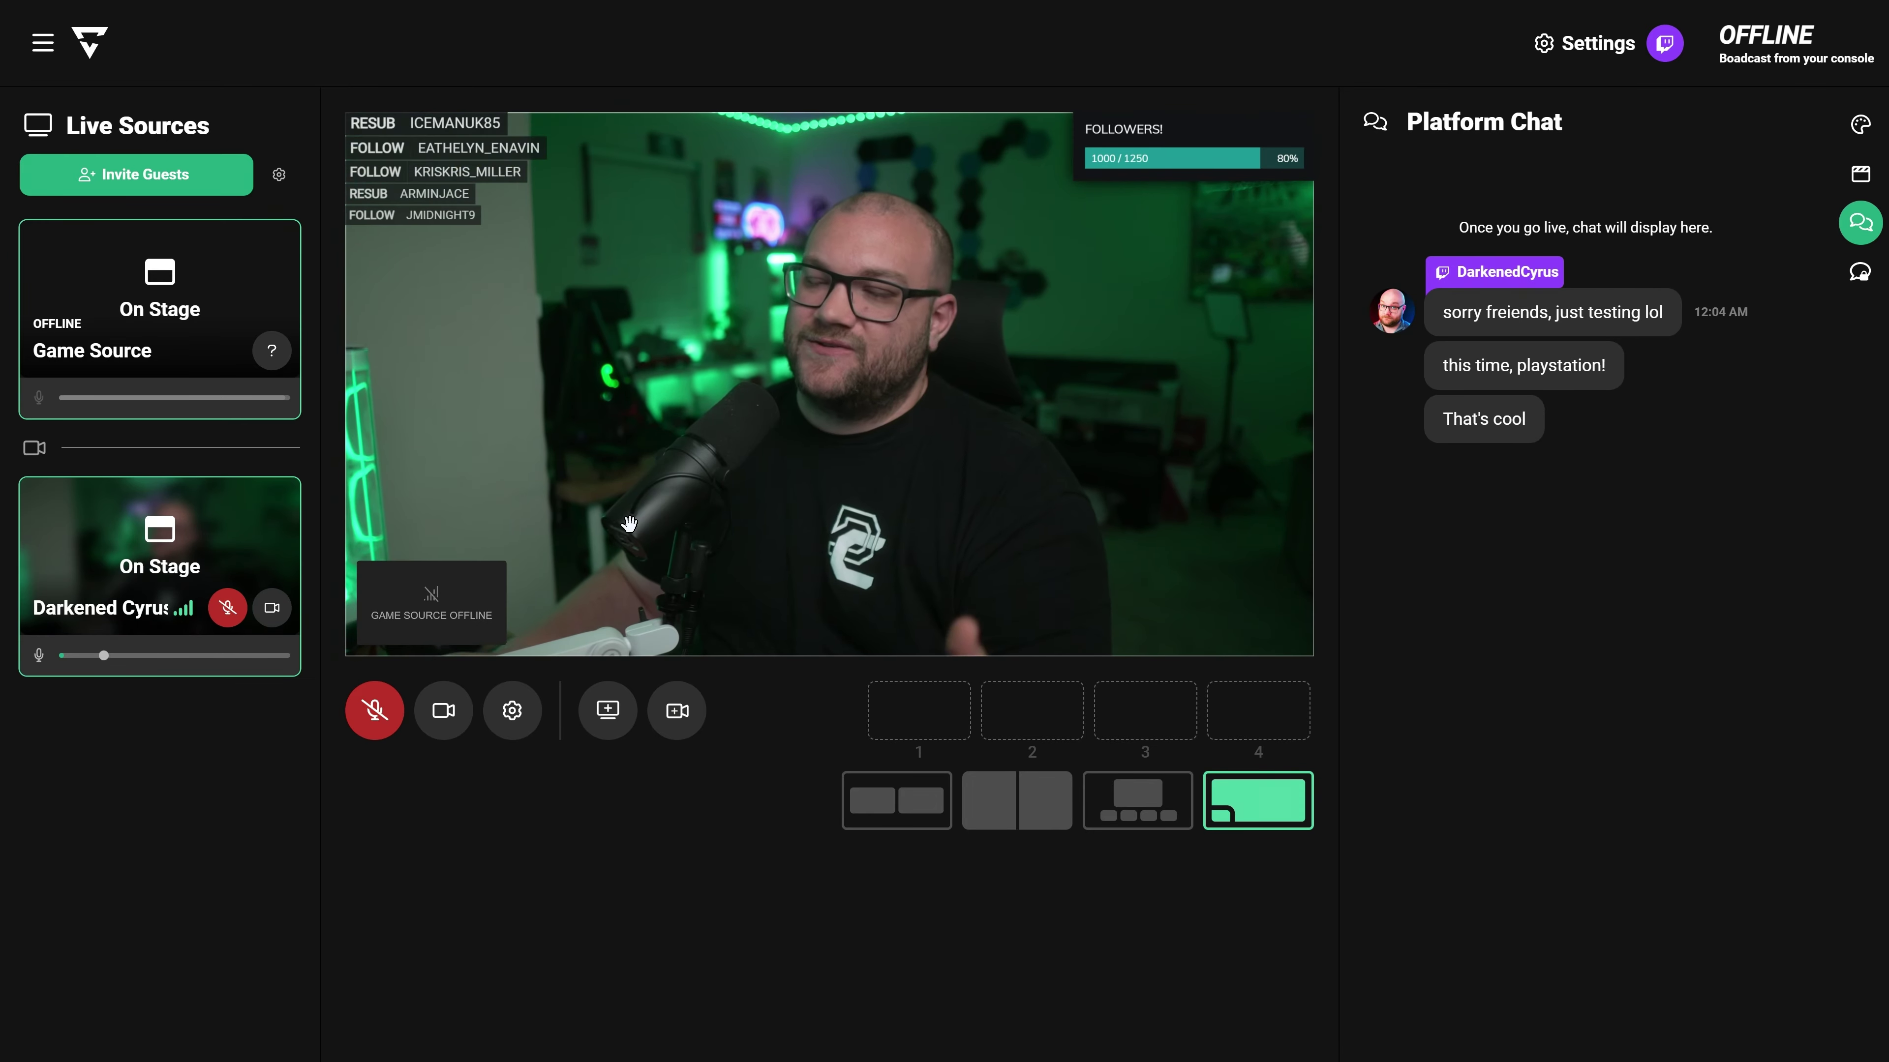